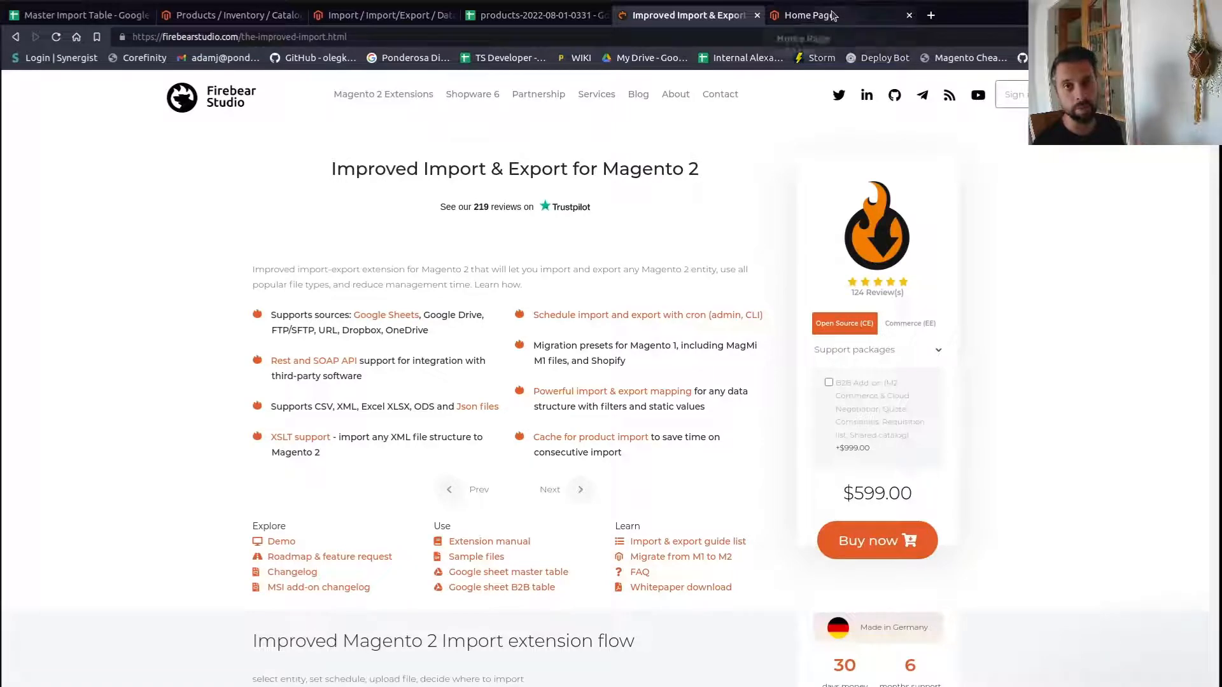
- Examine the product spreadsheet's columns and rows
click(538, 16)
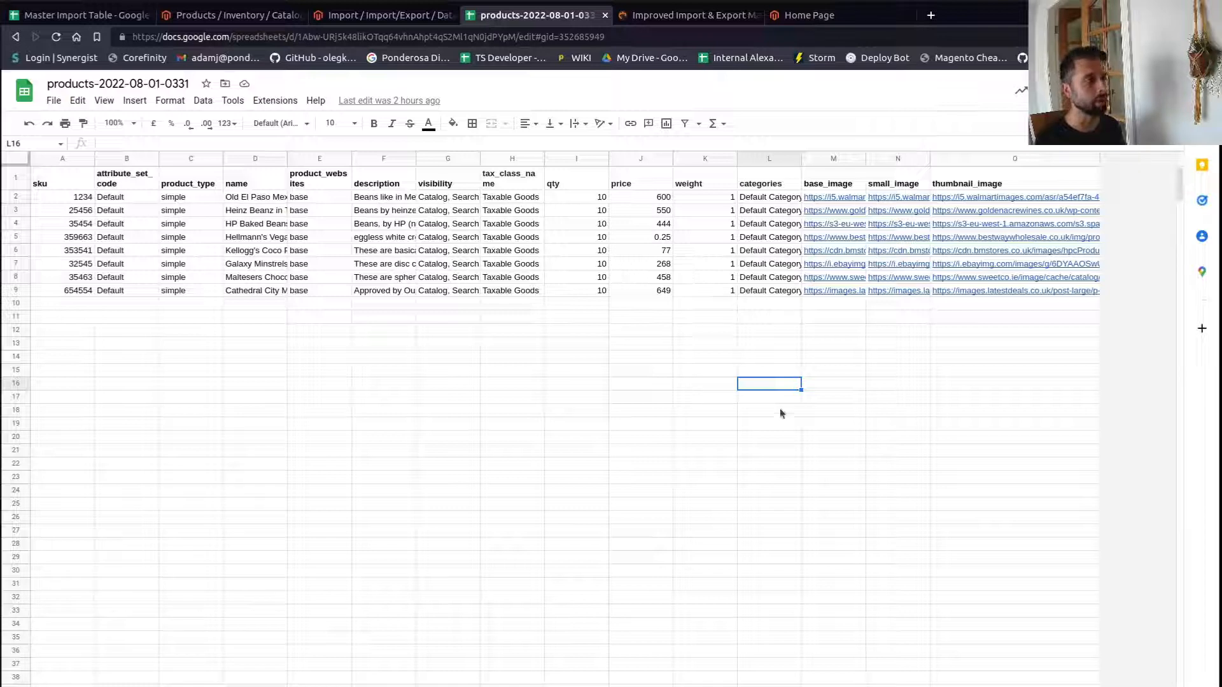
click(640, 344)
click(522, 318)
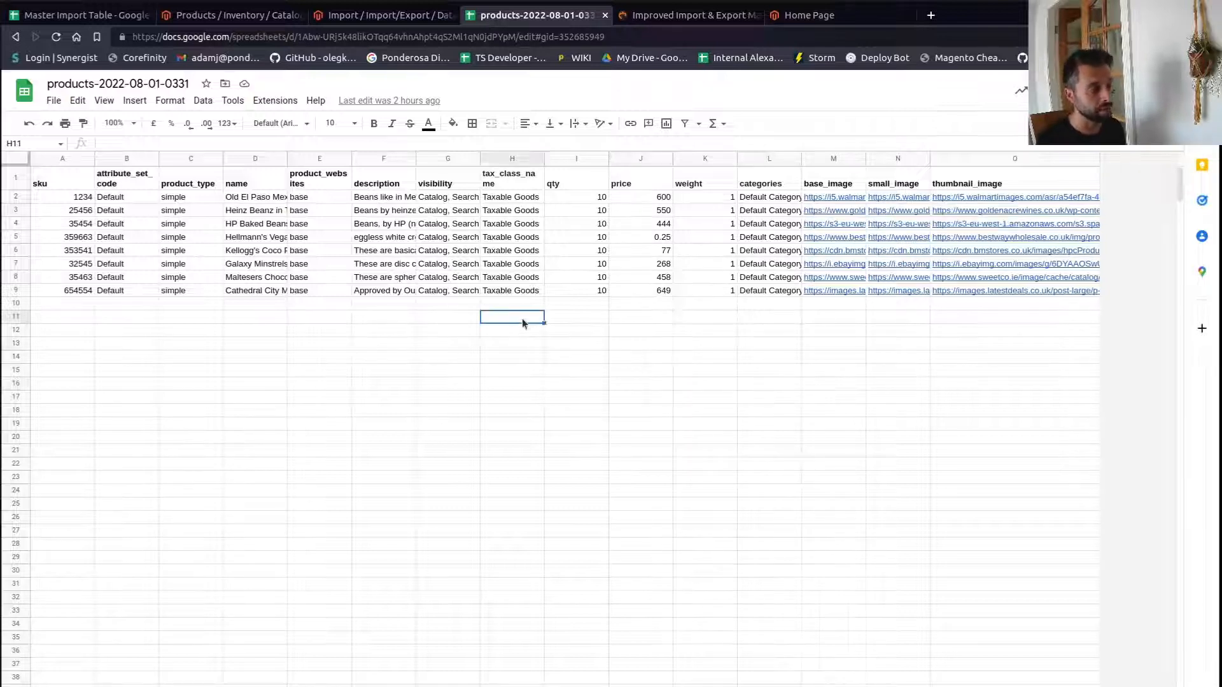
click(494, 302)
click(498, 292)
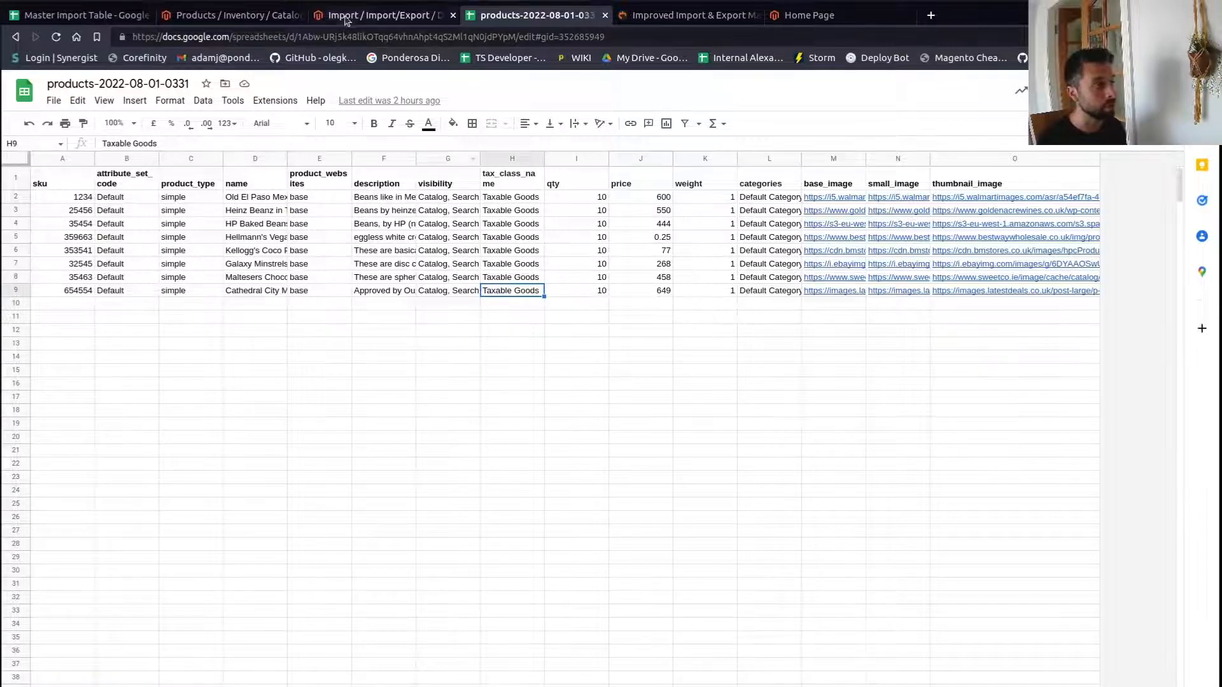
- Set the standard import's Entity Type to Products
click(381, 15)
click(477, 237)
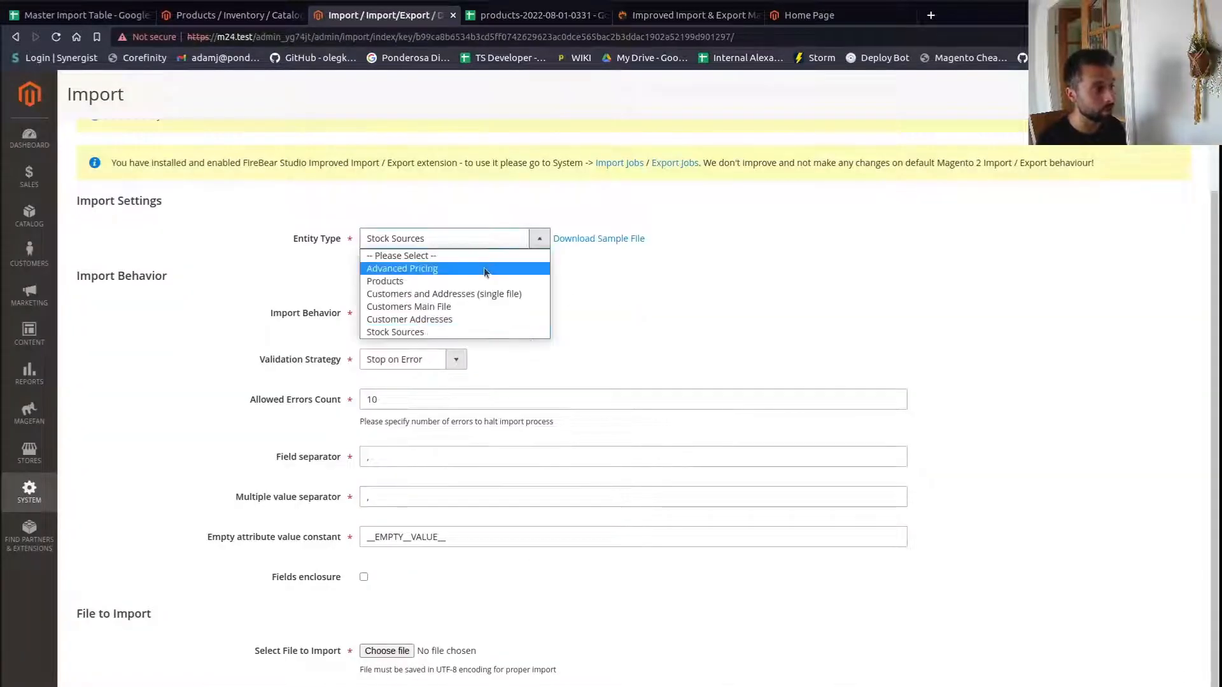
click(483, 282)
click(495, 241)
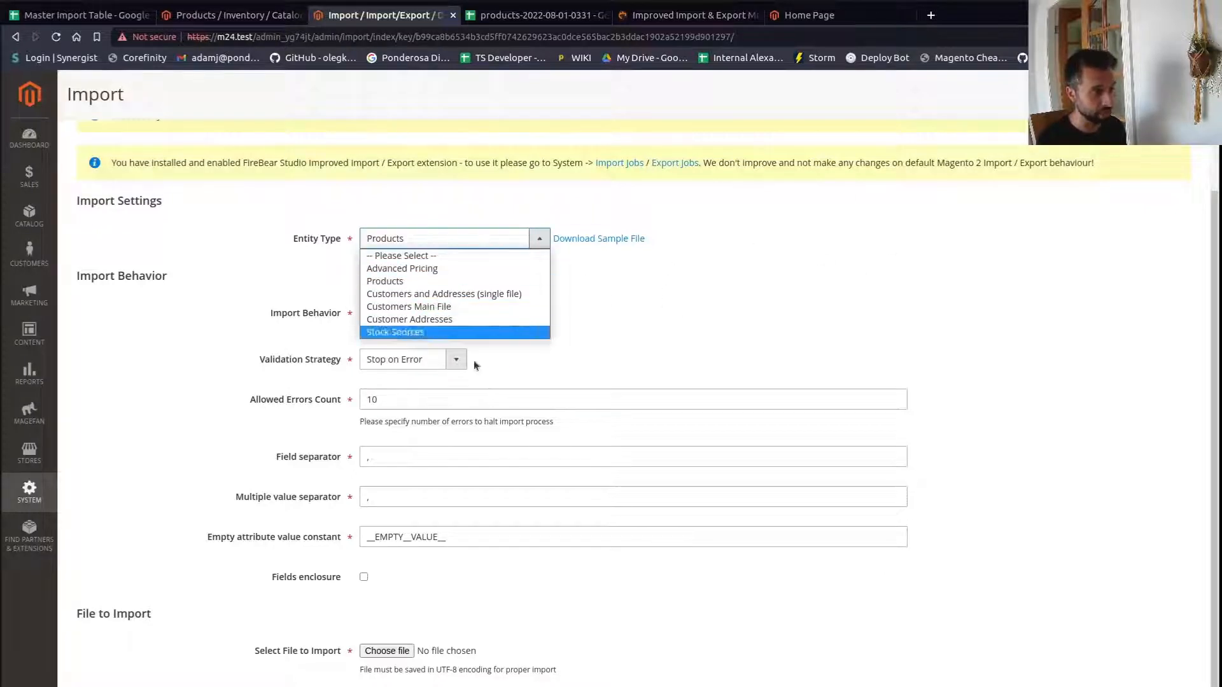
click(701, 311)
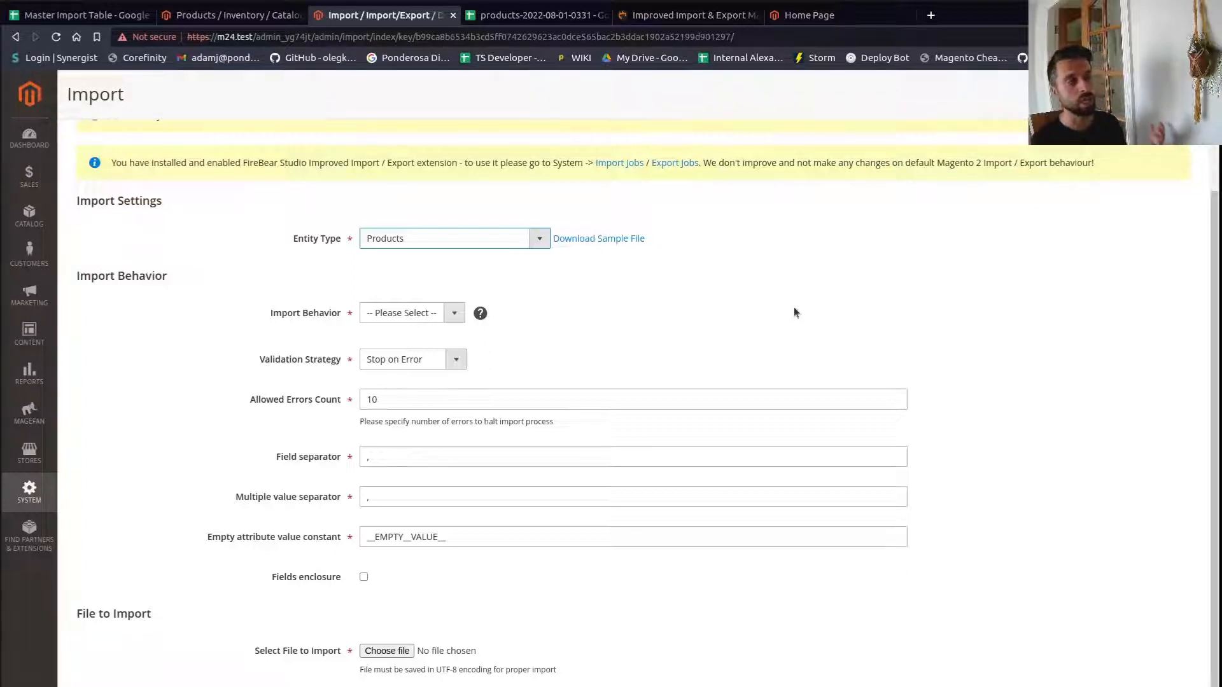
- Review the product data and the other sheets in the spreadsheet, selecting the name to visibility columns
click(693, 15)
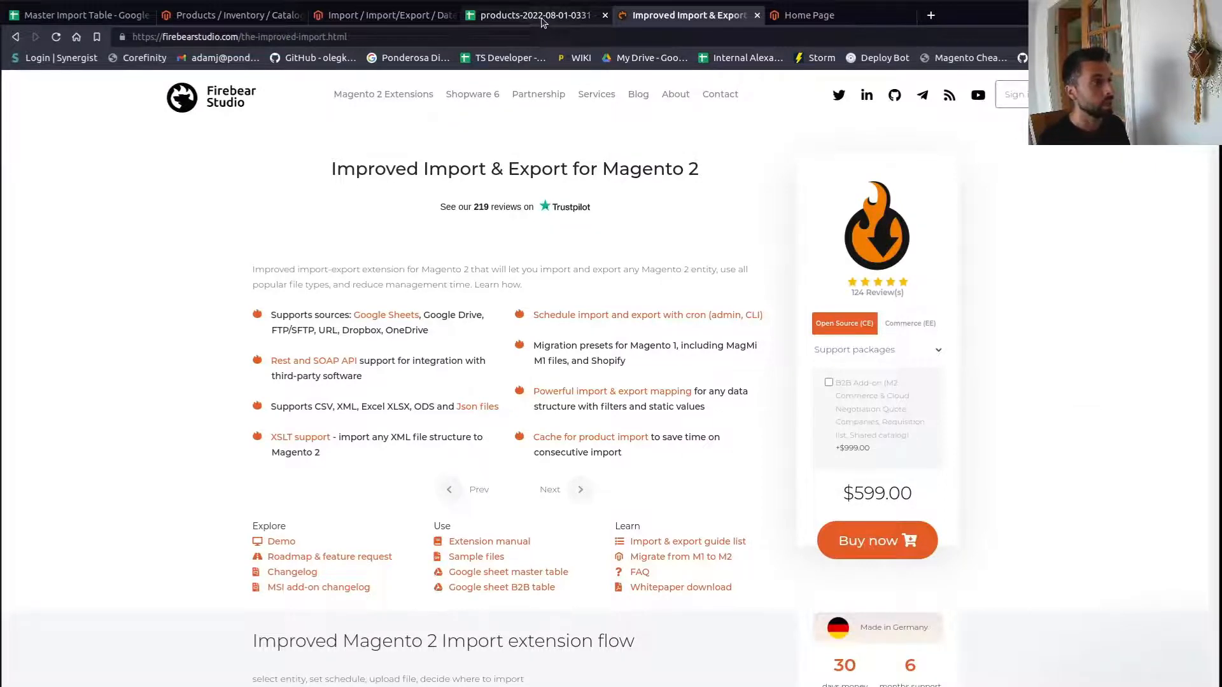
click(537, 15)
click(706, 385)
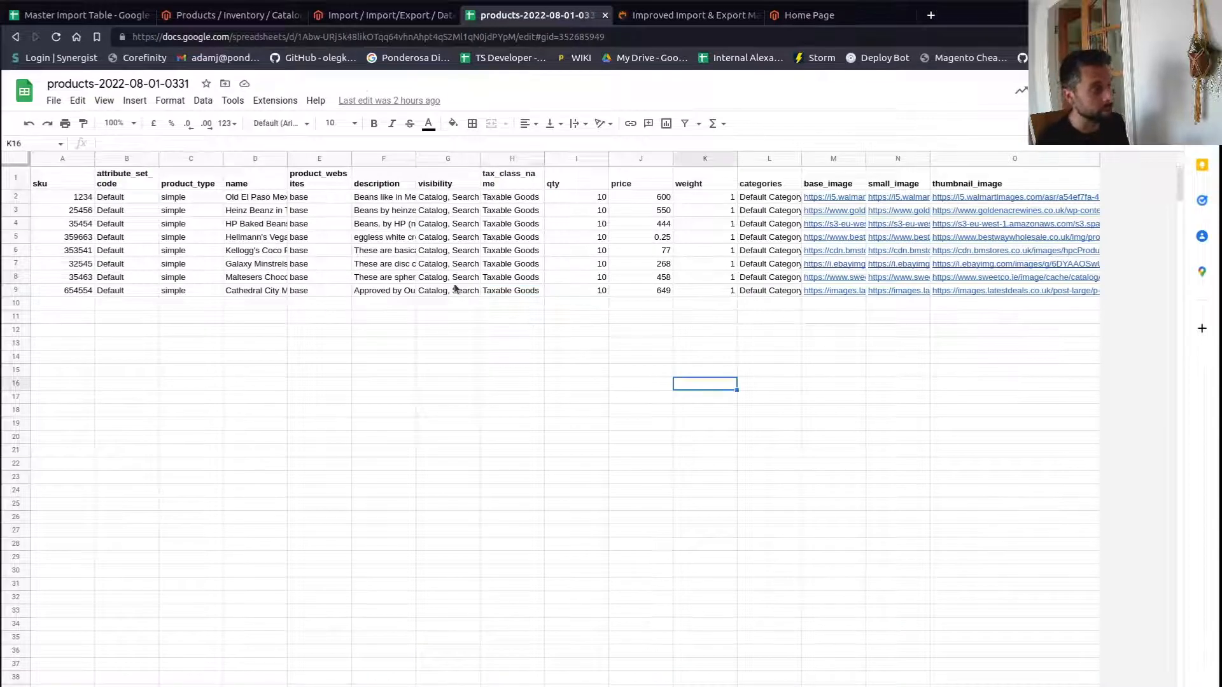
click(455, 250)
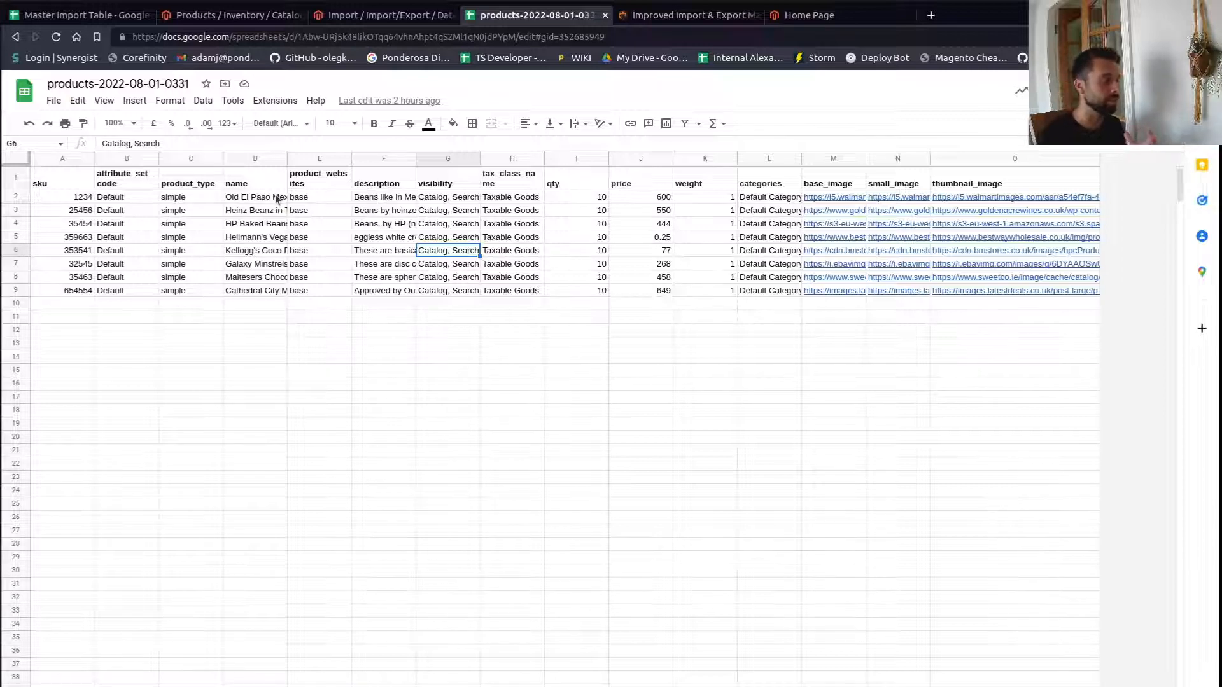
drag(276, 197, 452, 290)
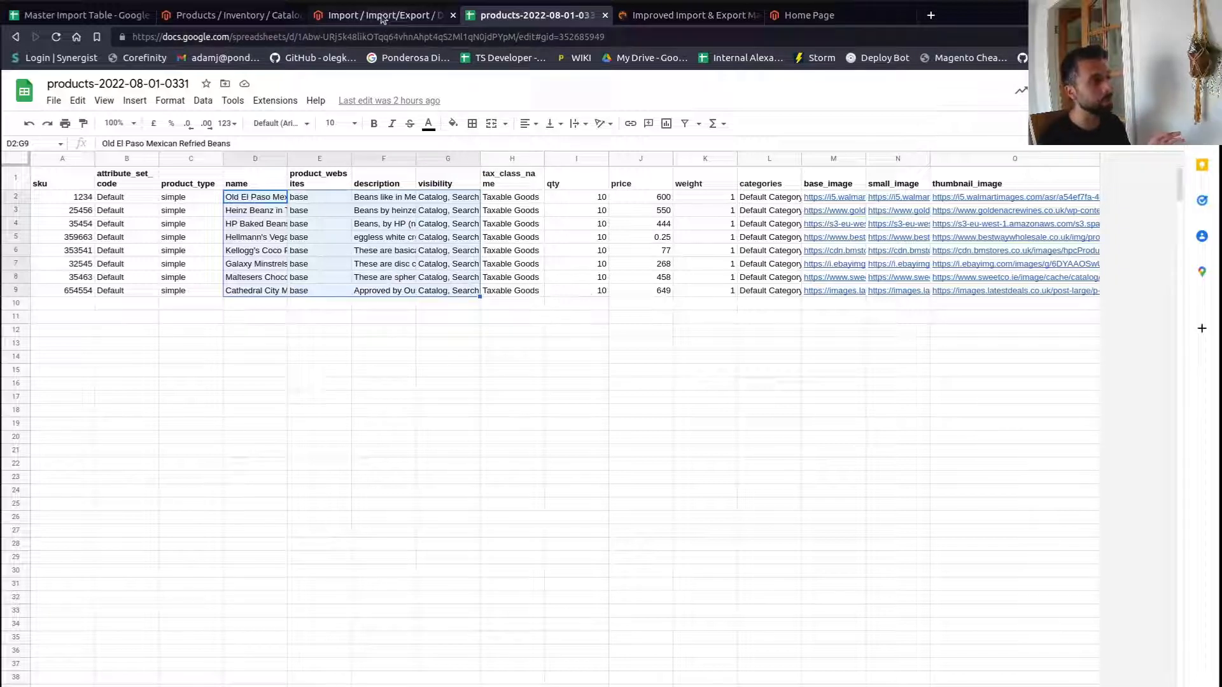
click(137, 684)
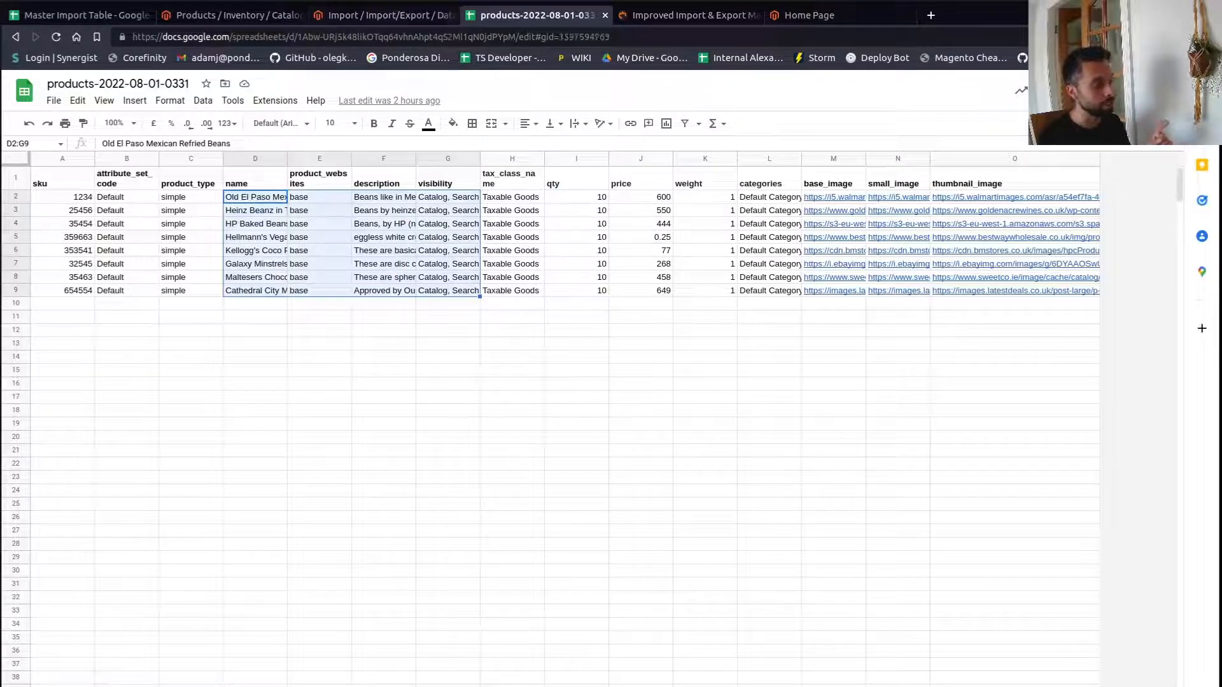
click(219, 684)
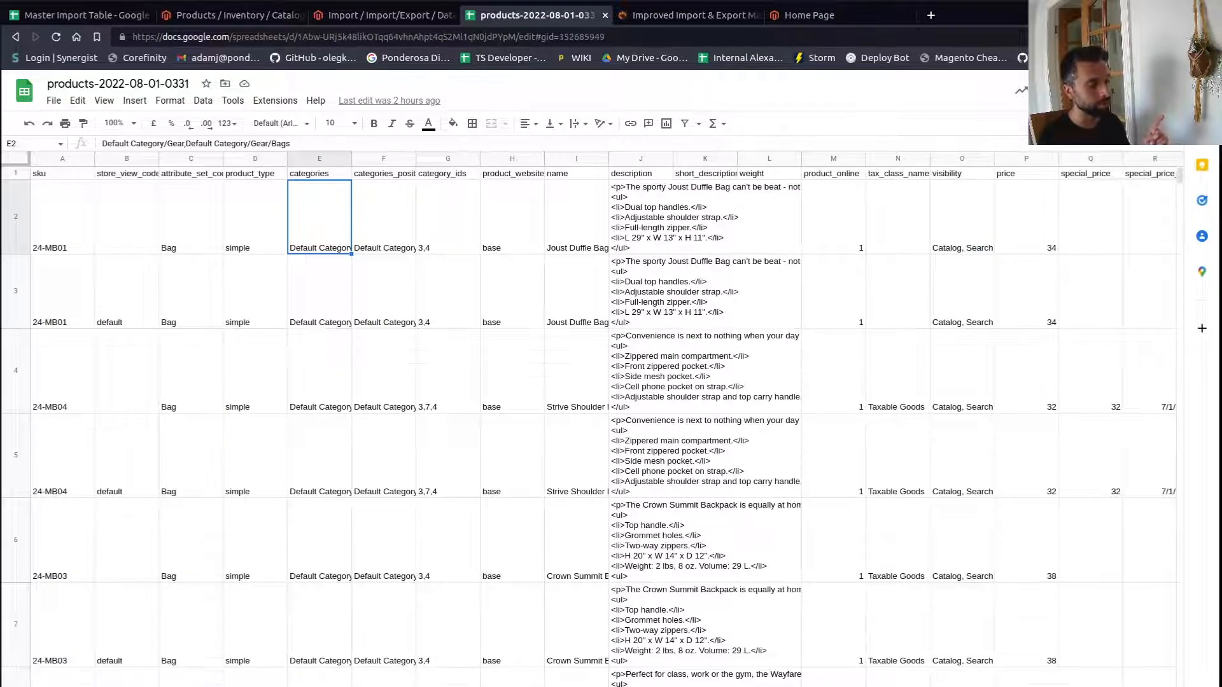
- Open the store's category tree under Catalog Categories
click(819, 16)
click(715, 21)
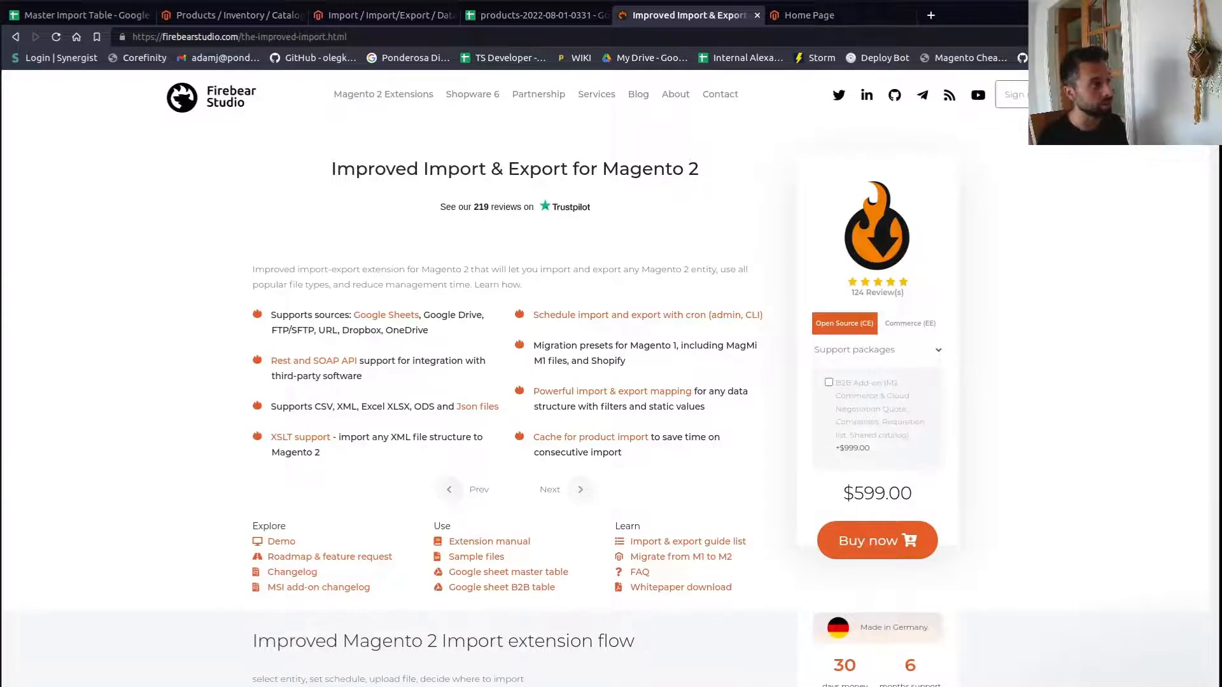
click(229, 16)
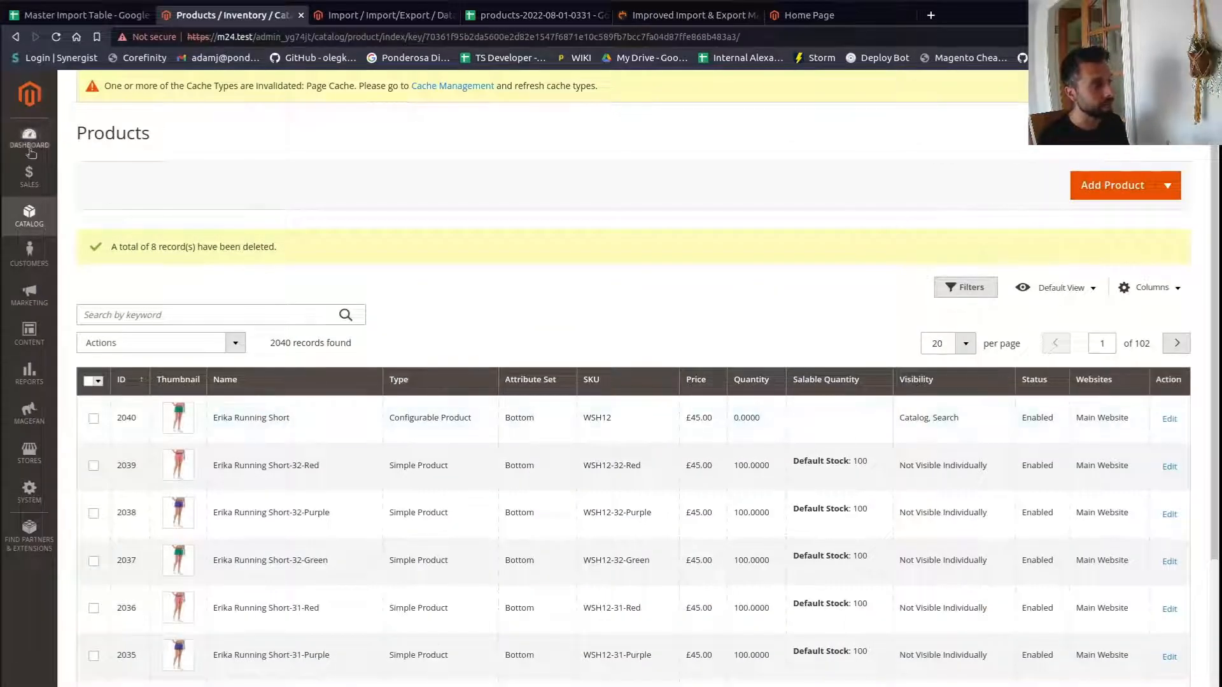
click(29, 215)
click(98, 170)
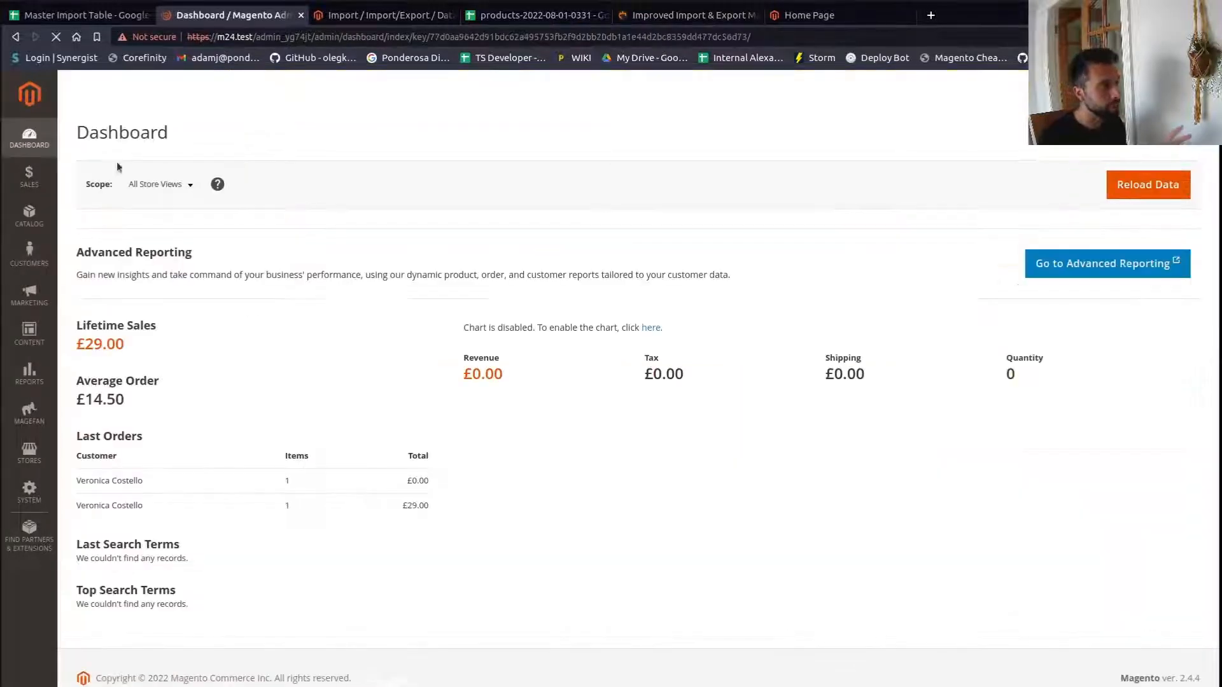
click(28, 219)
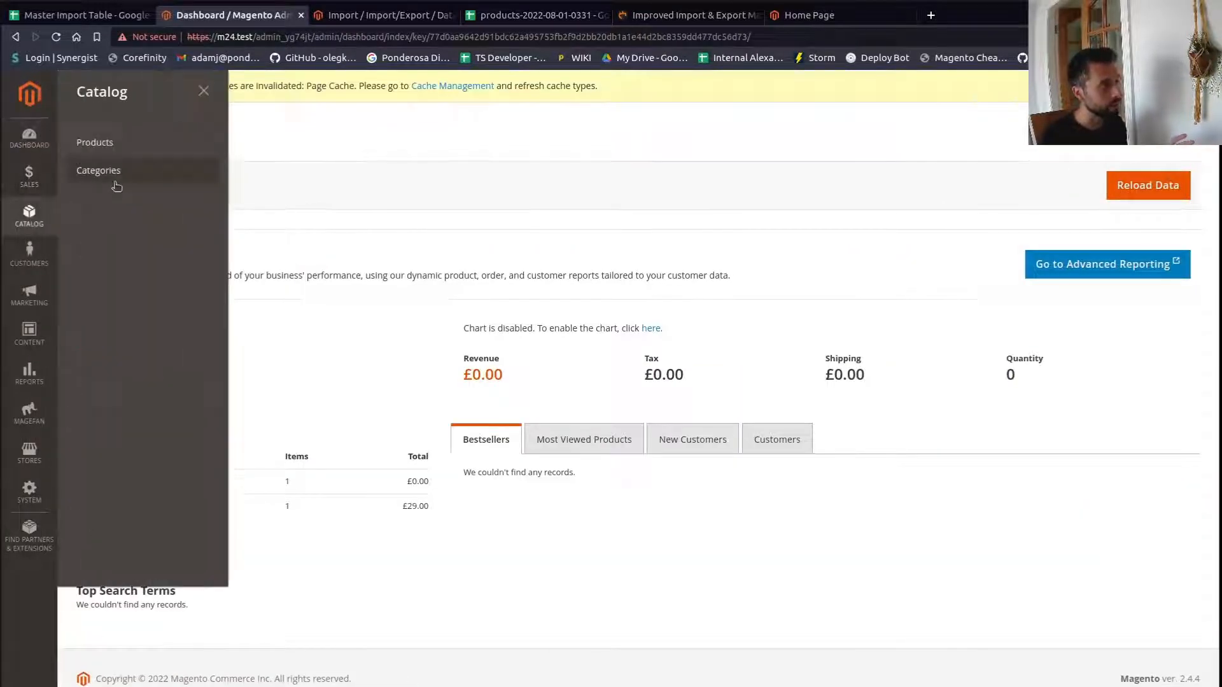
click(105, 171)
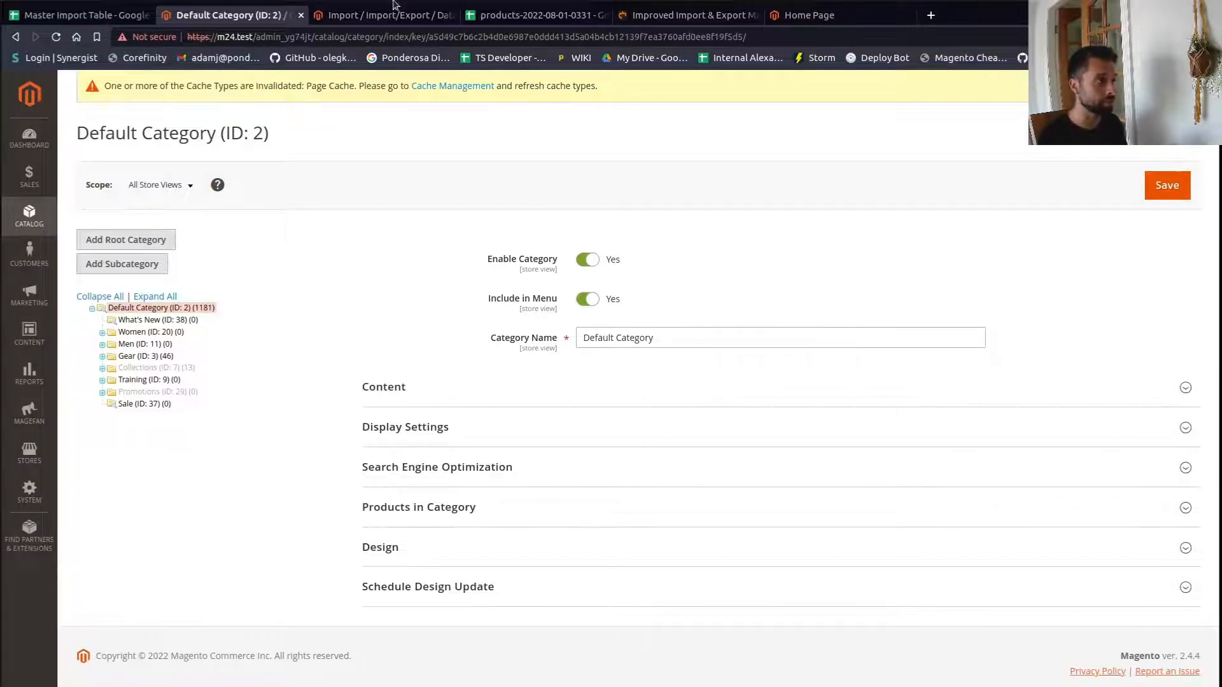
- Examine the second sheet of the spreadsheet and its store view and attribute set columns
click(379, 16)
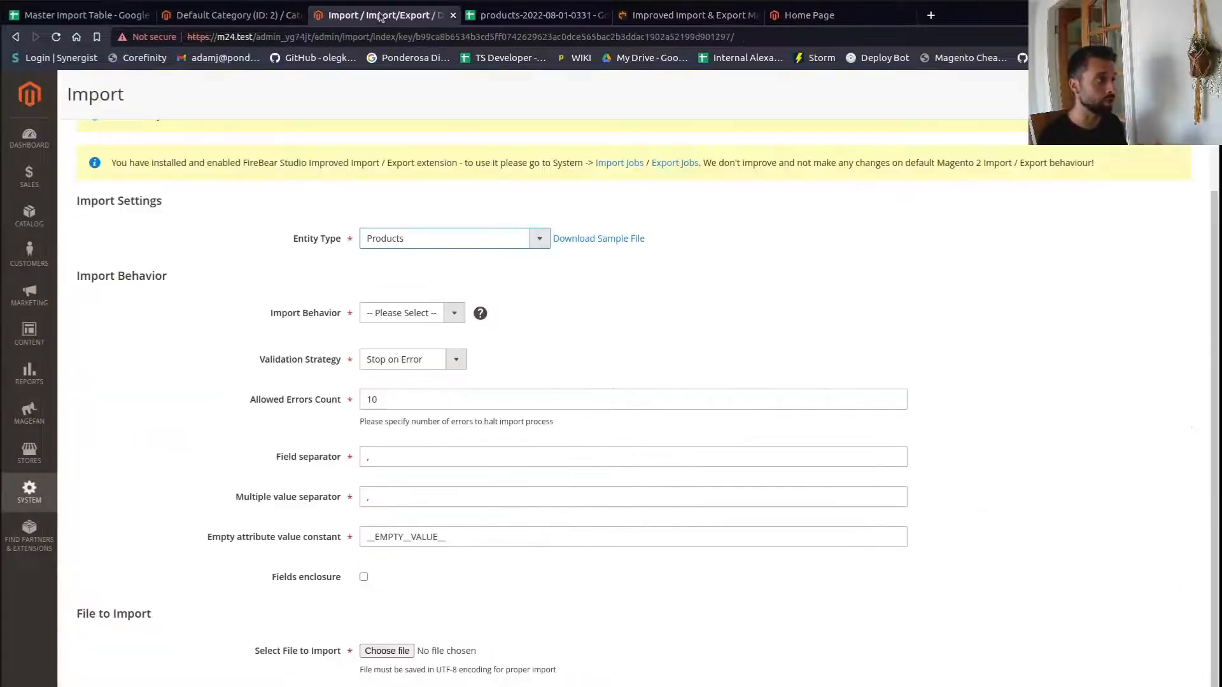
click(705, 16)
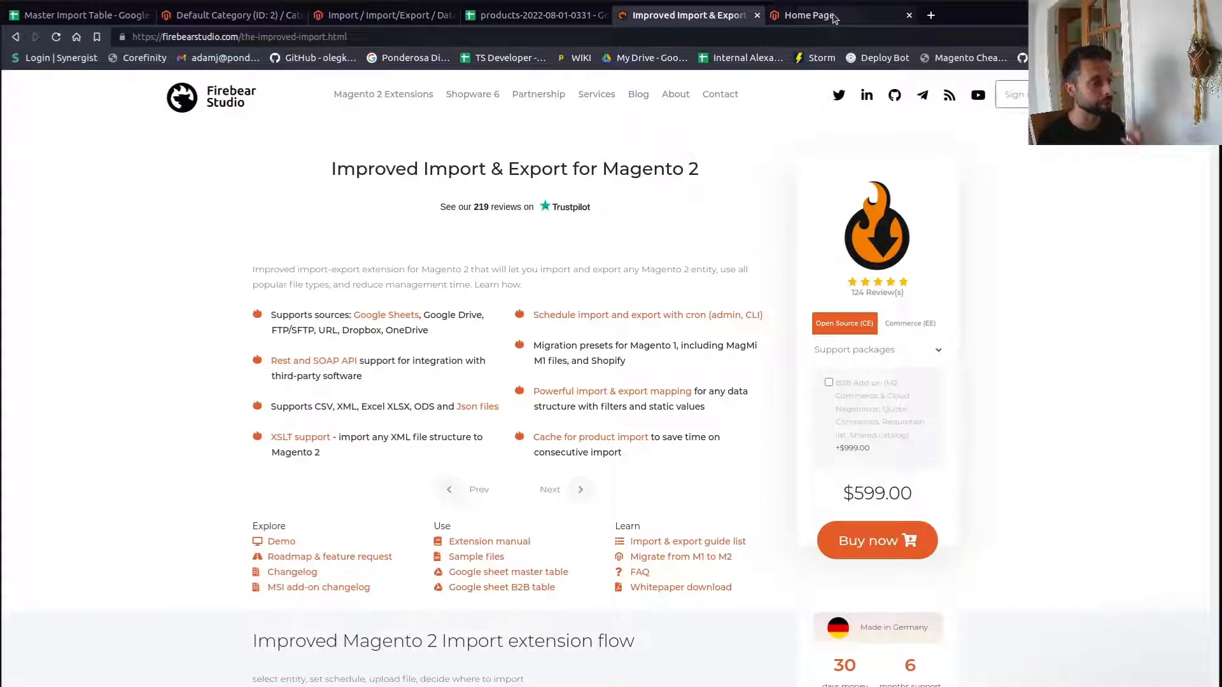
click(537, 16)
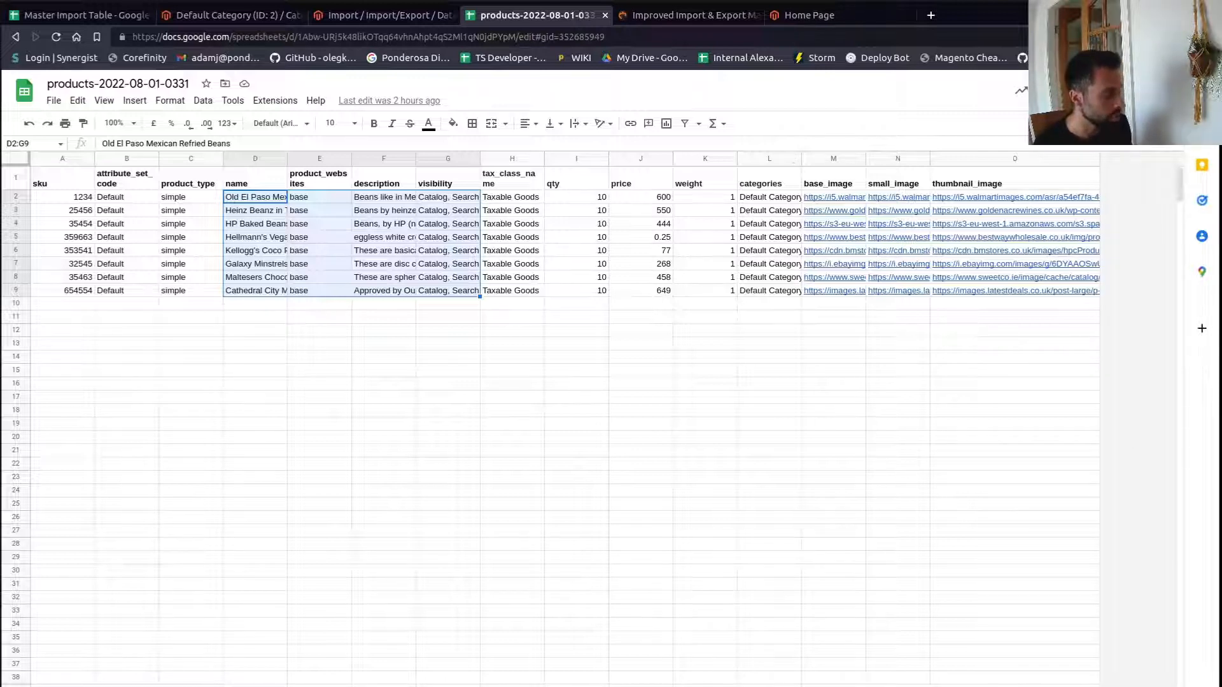
click(305, 686)
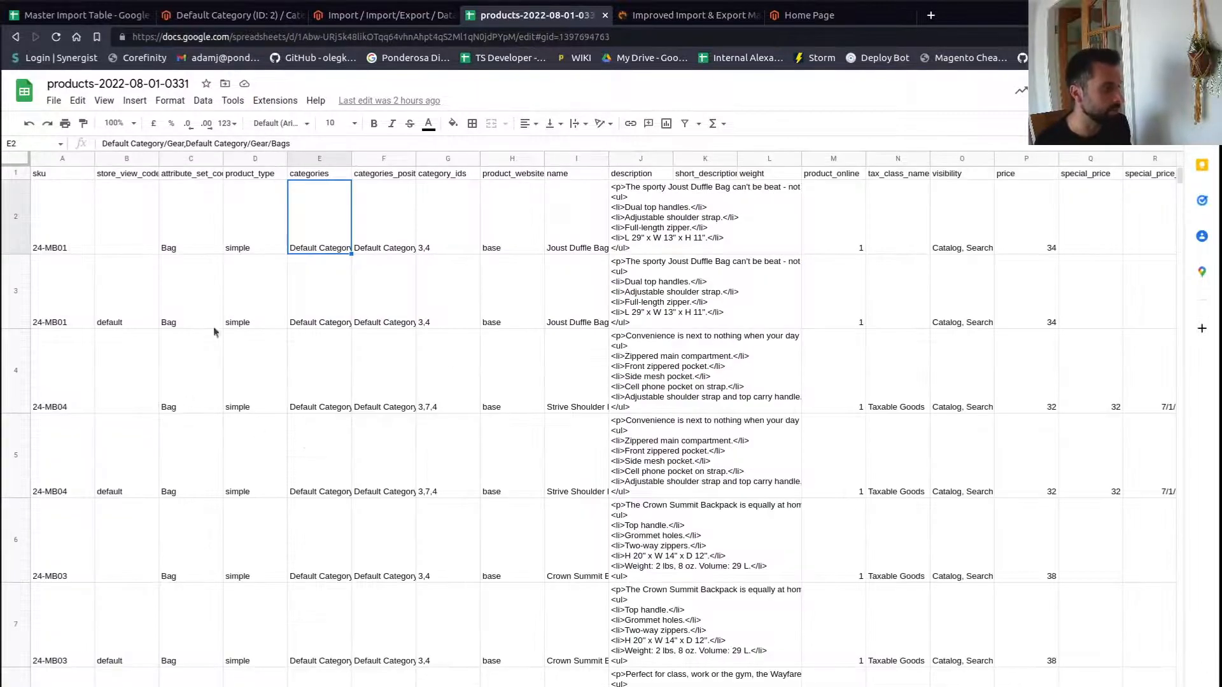
key(Left)
key(Left)
key(Left)
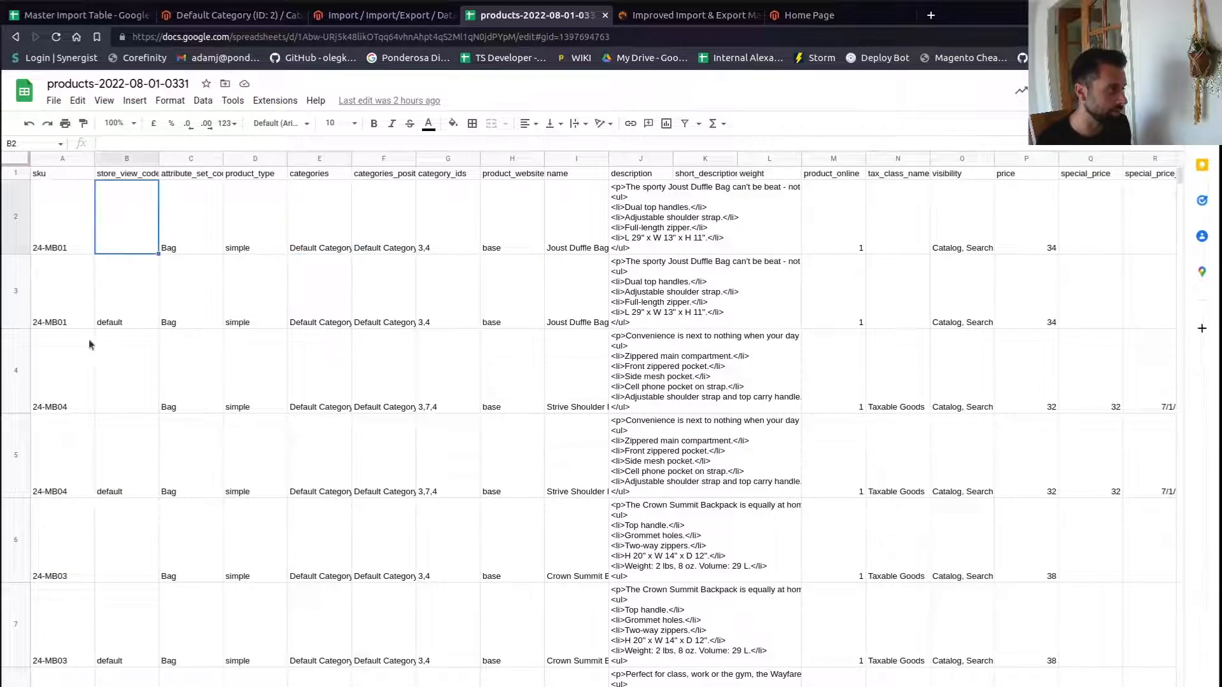
drag(184, 350, 277, 471)
- Open the existing Products job from the Improved Import / Export import jobs list for editing
click(355, 19)
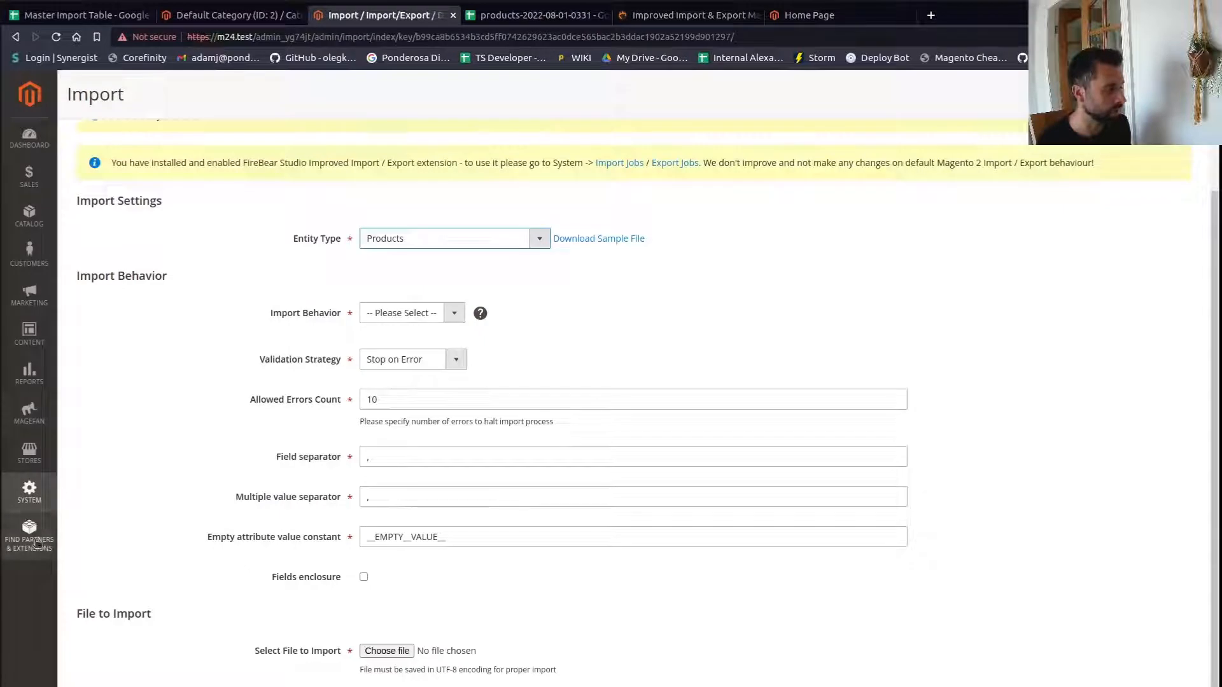
click(30, 501)
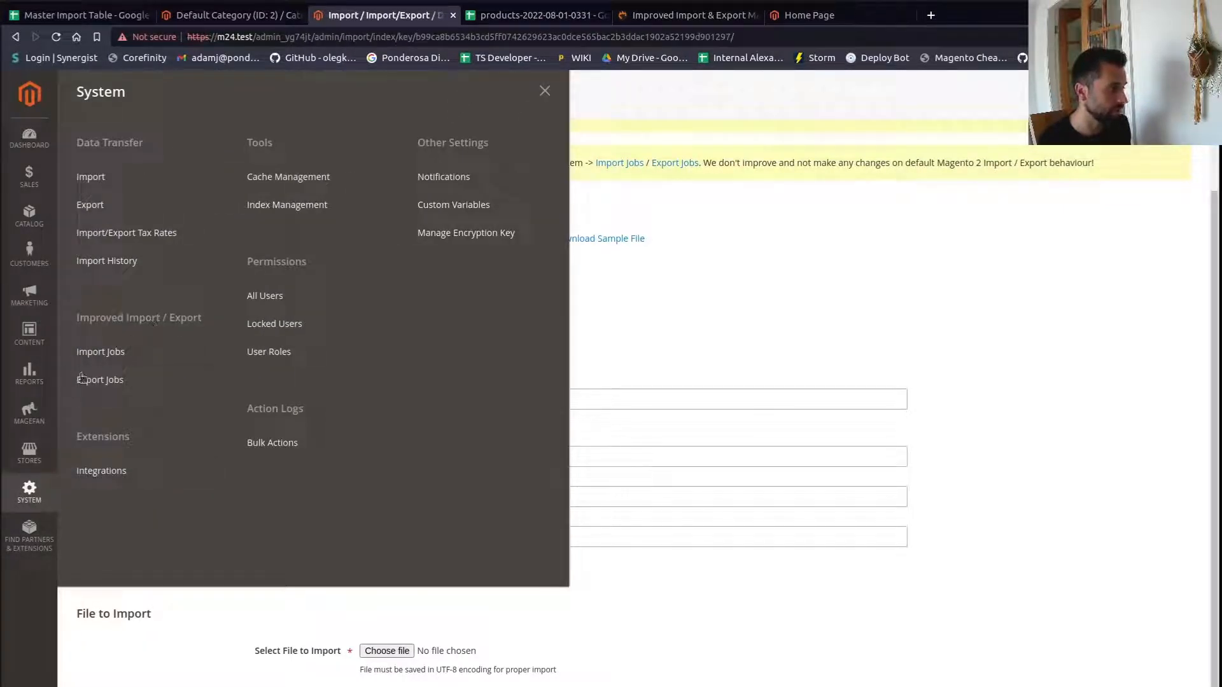
click(105, 380)
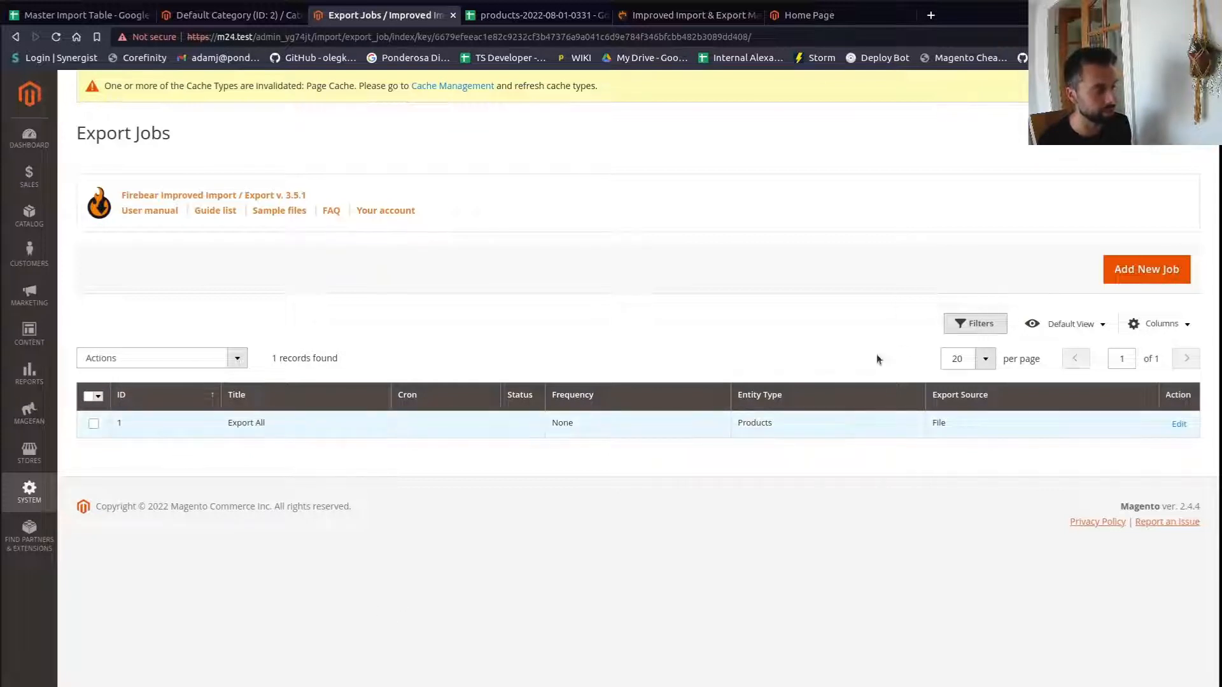
click(29, 491)
click(102, 355)
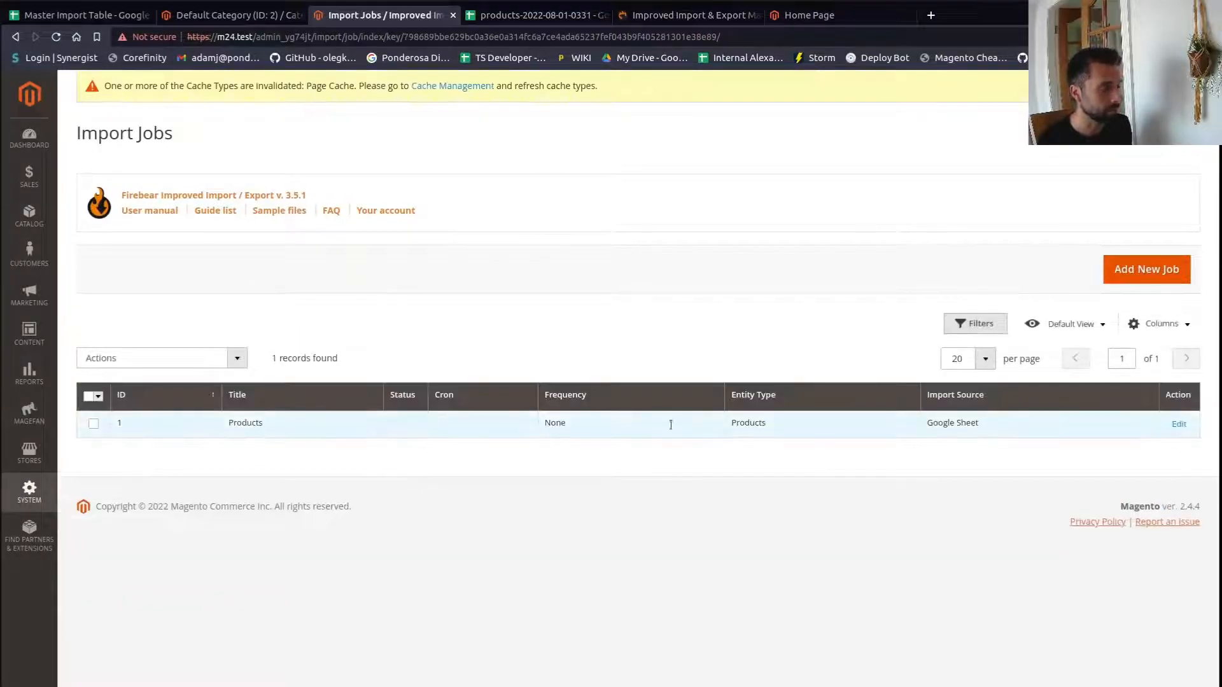
click(1178, 425)
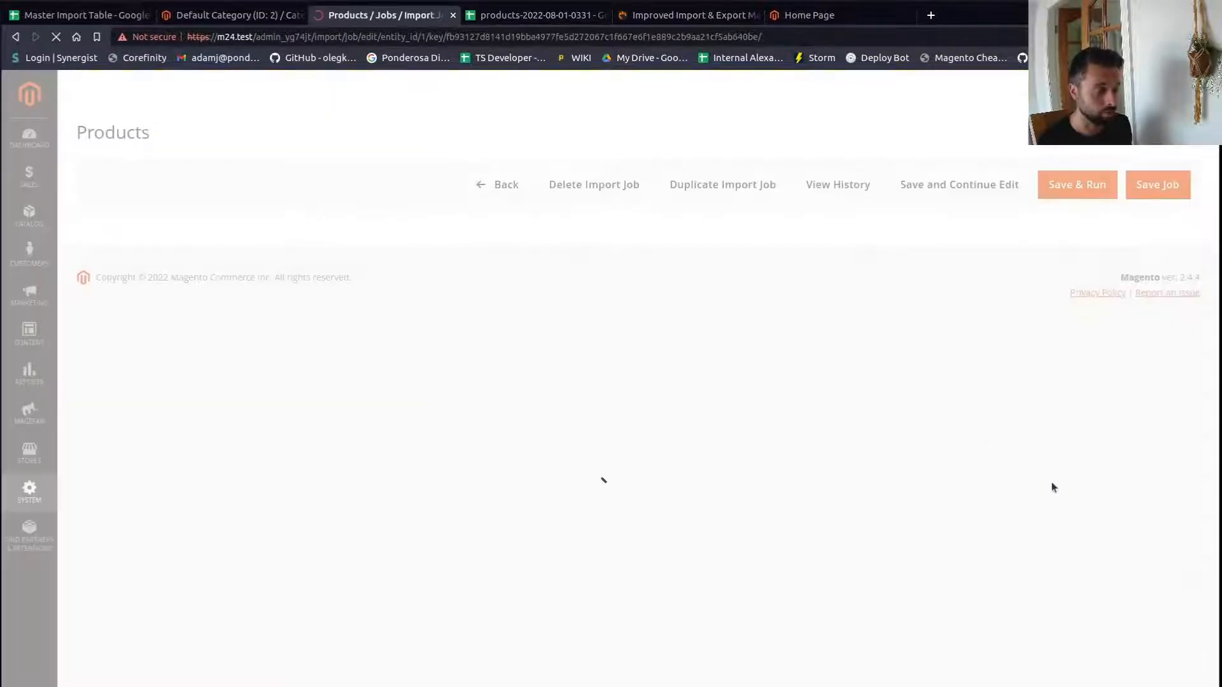
- Turn on Re-Index after Import and choose the Category Products and Product Categories indexes
scroll(402, 318, down, 5)
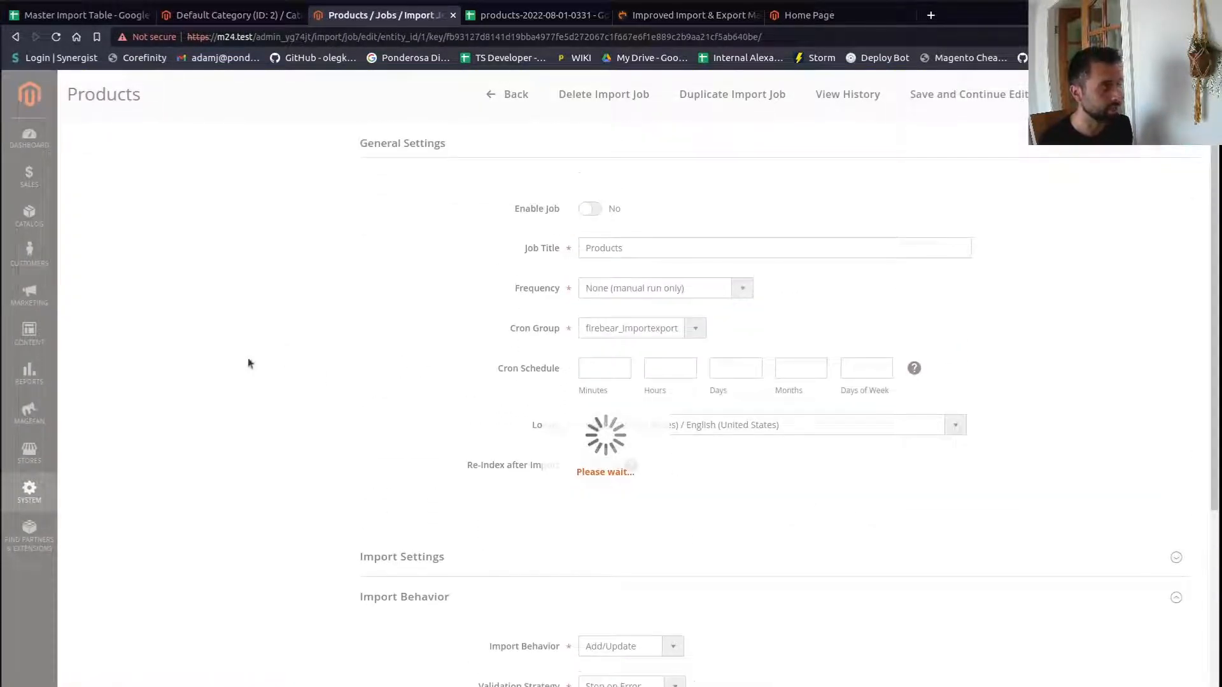
click(56, 37)
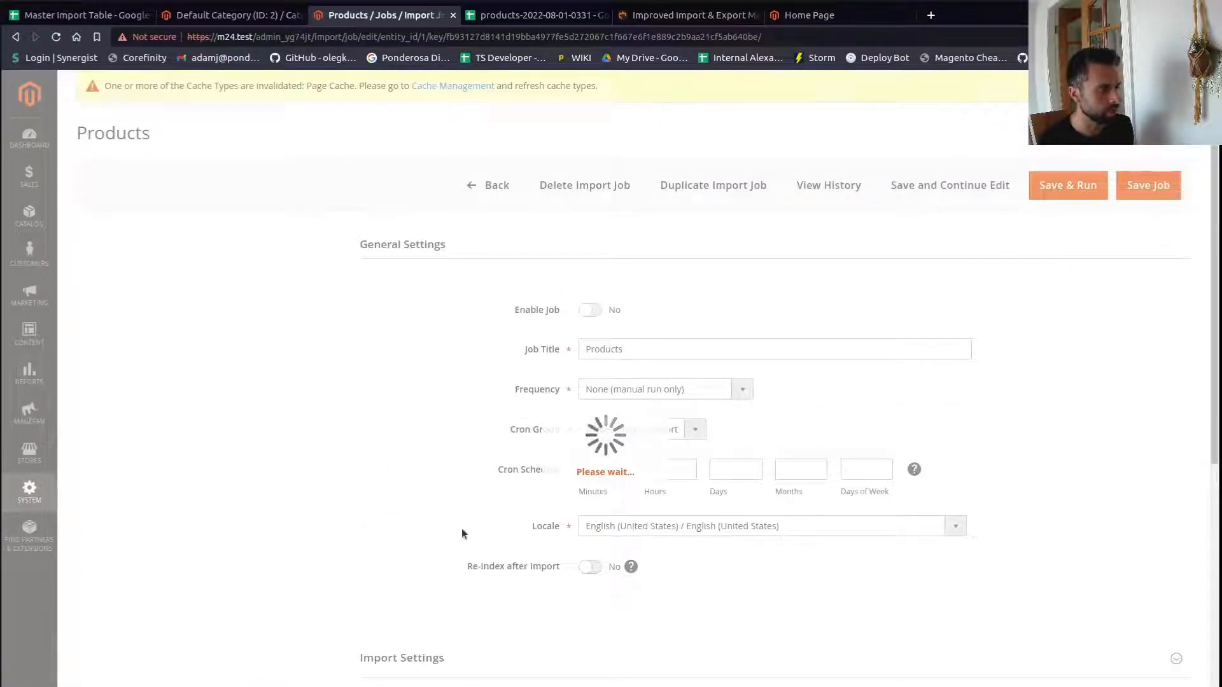
click(589, 567)
scroll(730, 564, down, 2)
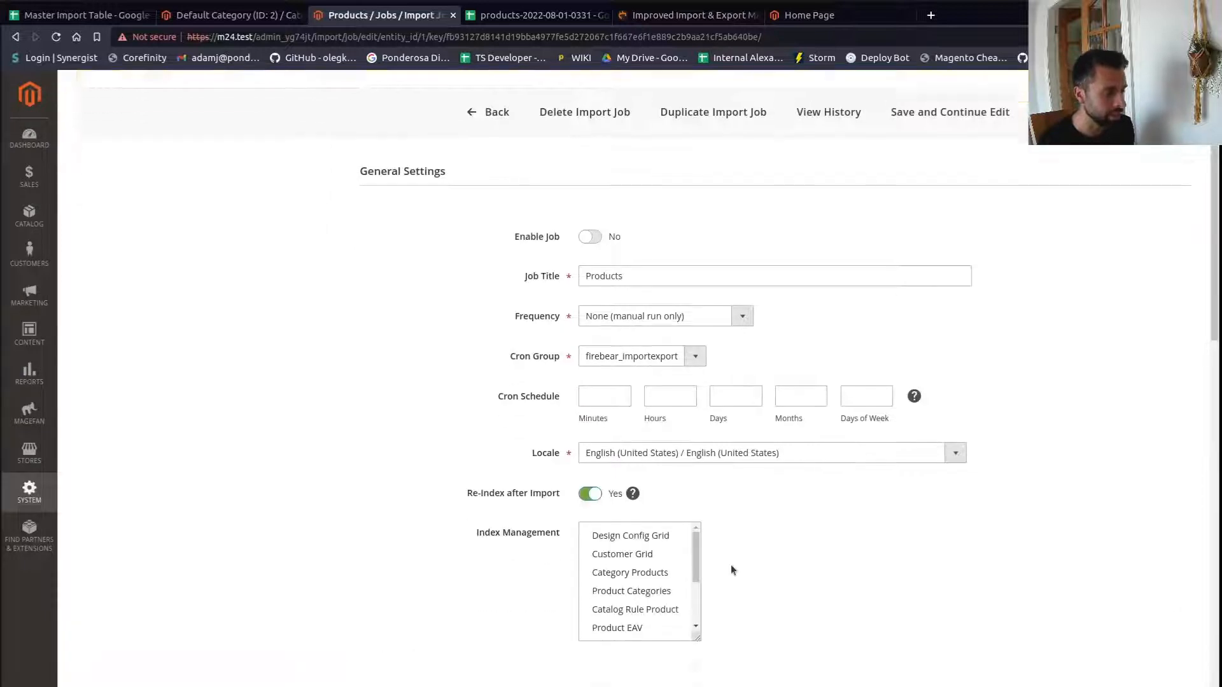
click(644, 512)
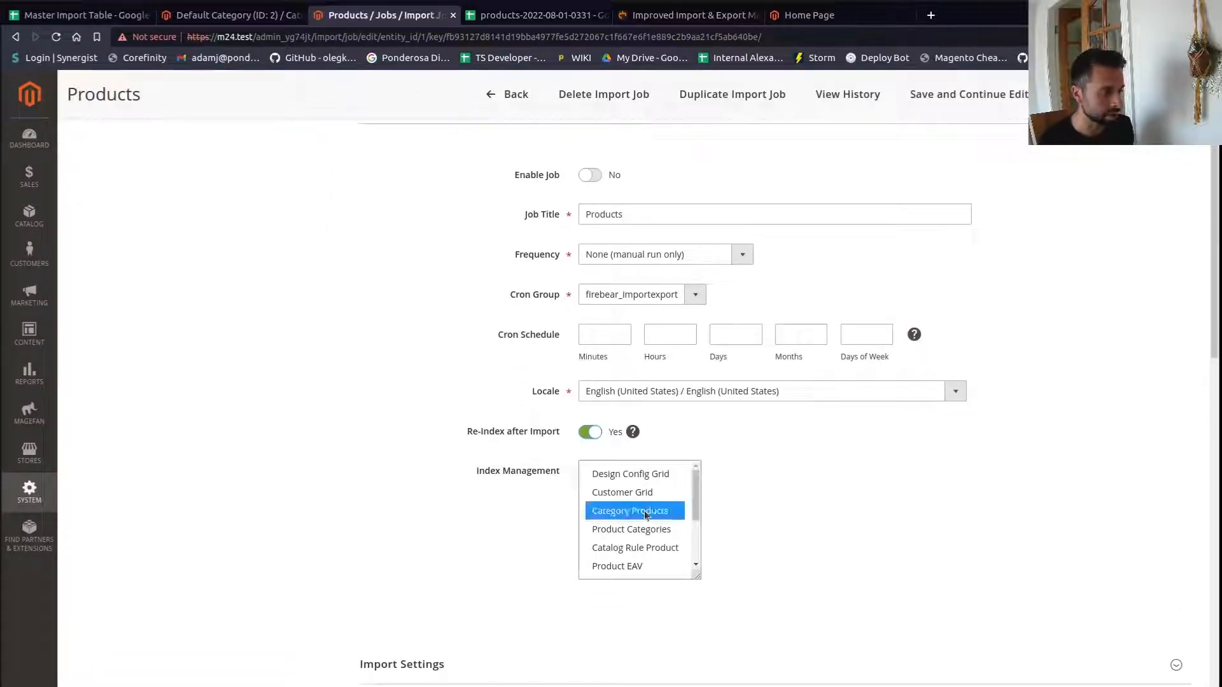
ctrl+click(656, 534)
click(726, 518)
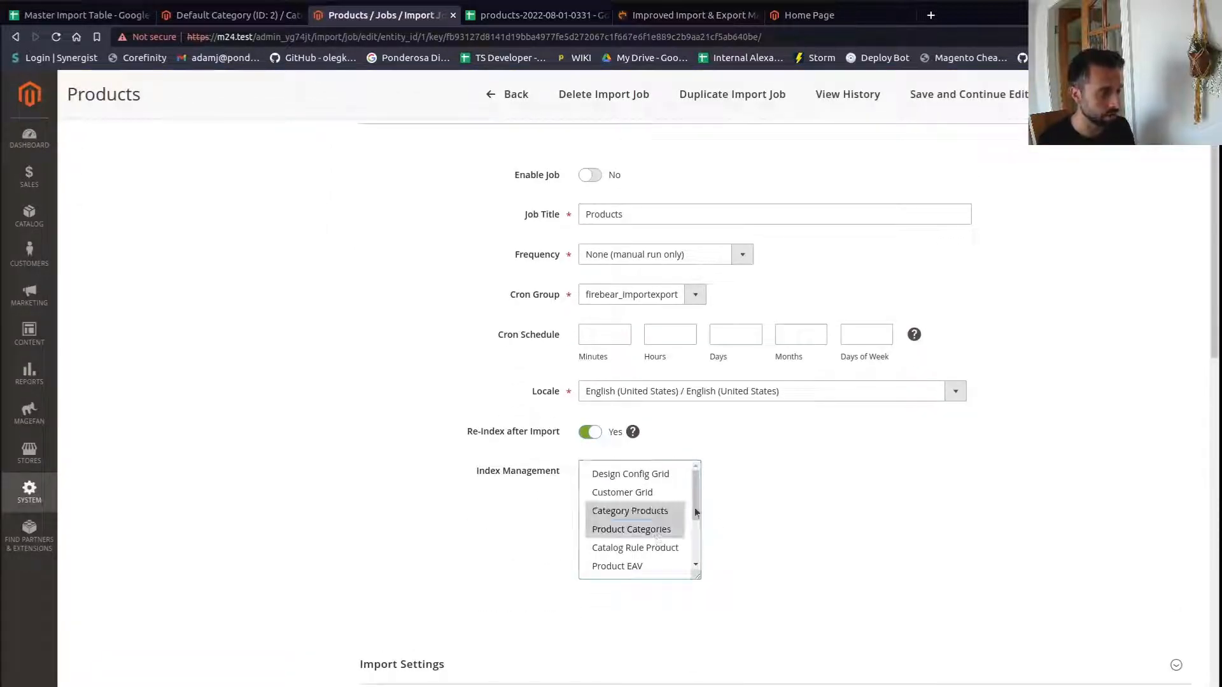
- Review the available Import Behavior options
scroll(802, 488, down, 6)
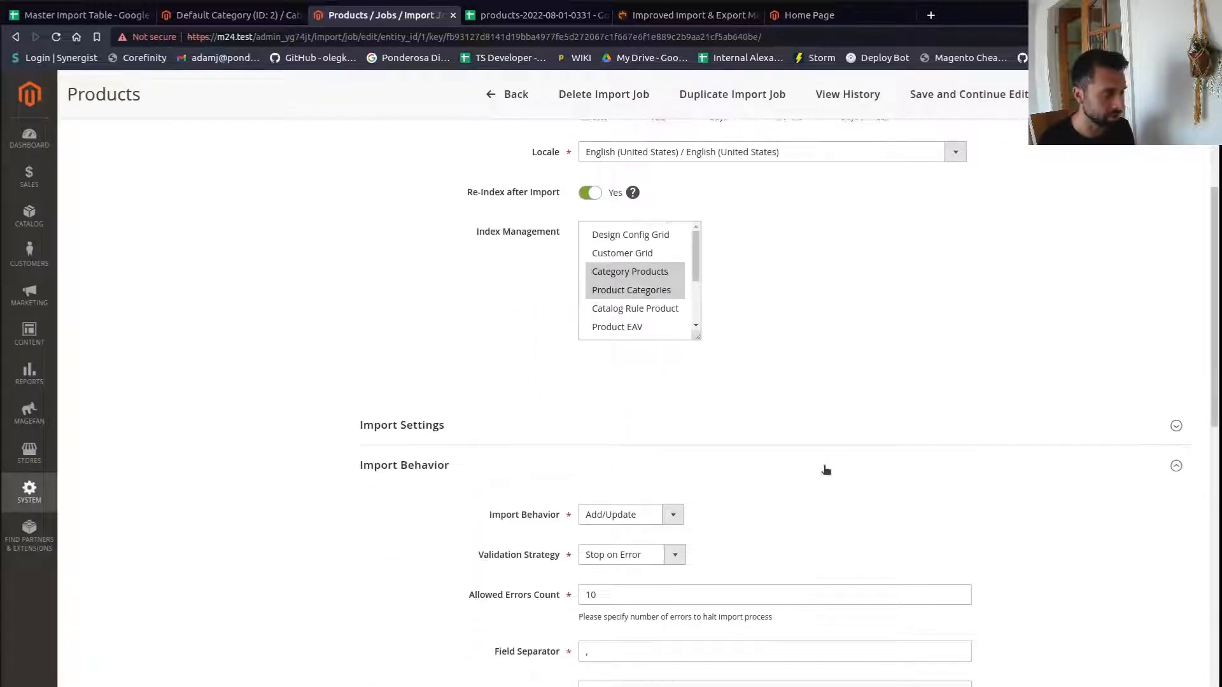
click(672, 354)
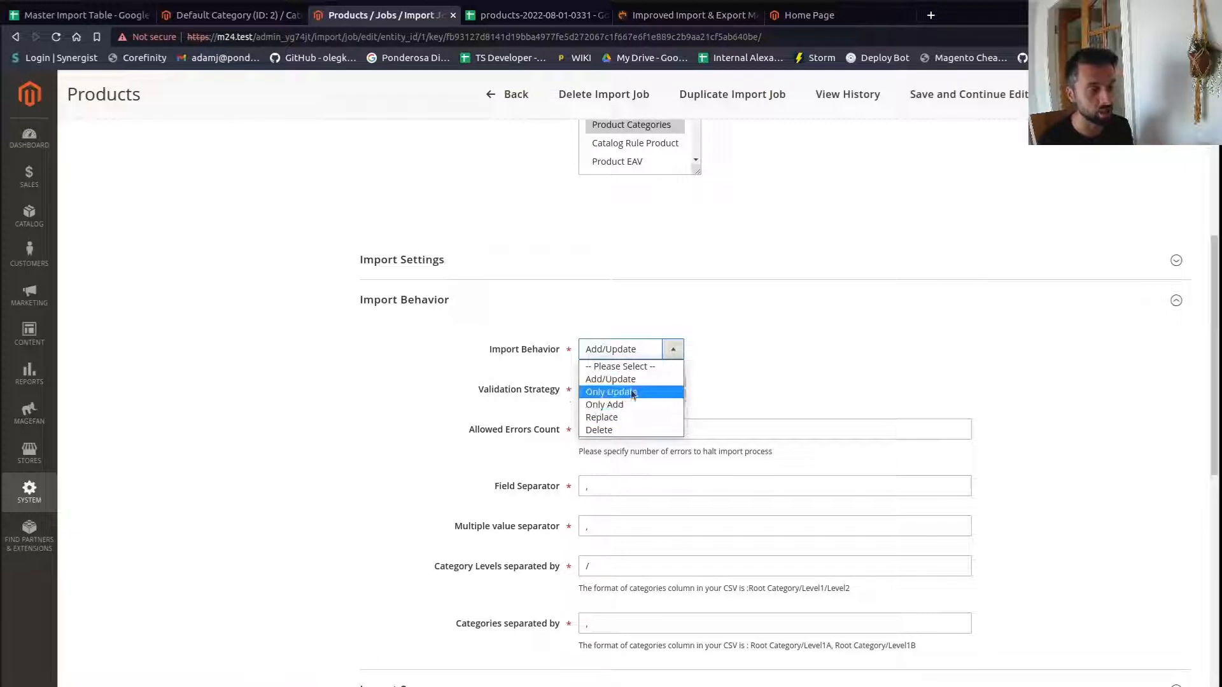
click(847, 333)
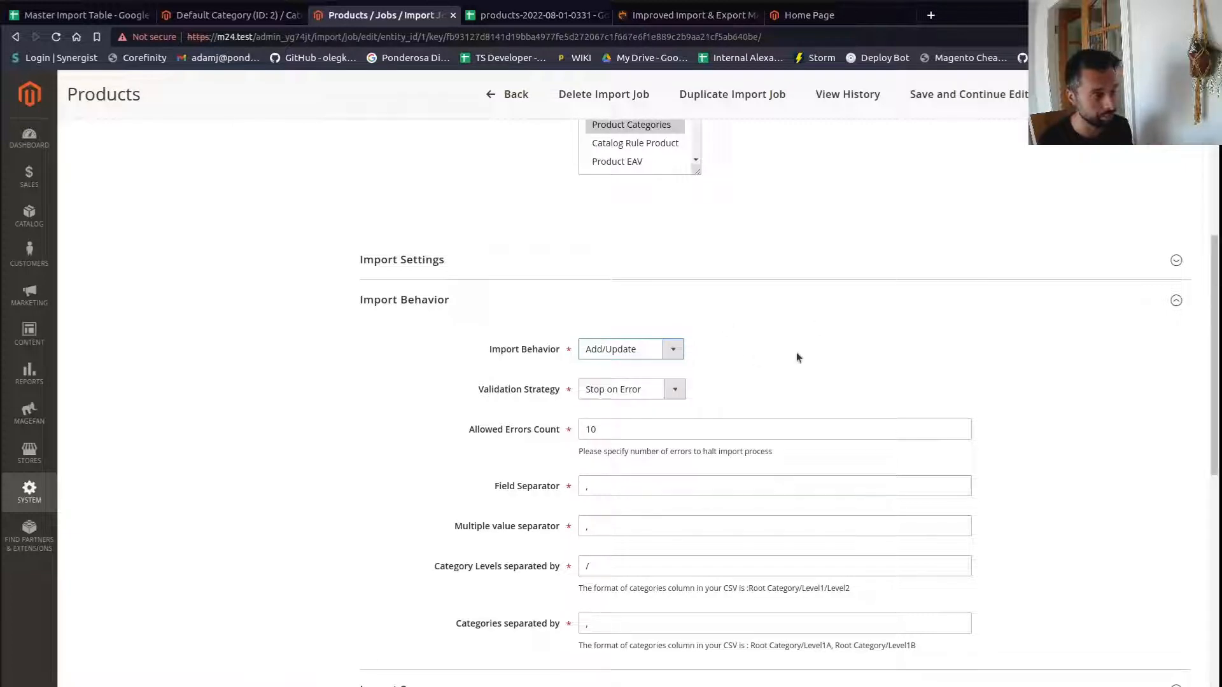
- Compare the job's Google Sheet import URL with the spreadsheet's address and open the products sheet
scroll(803, 456, down, 5)
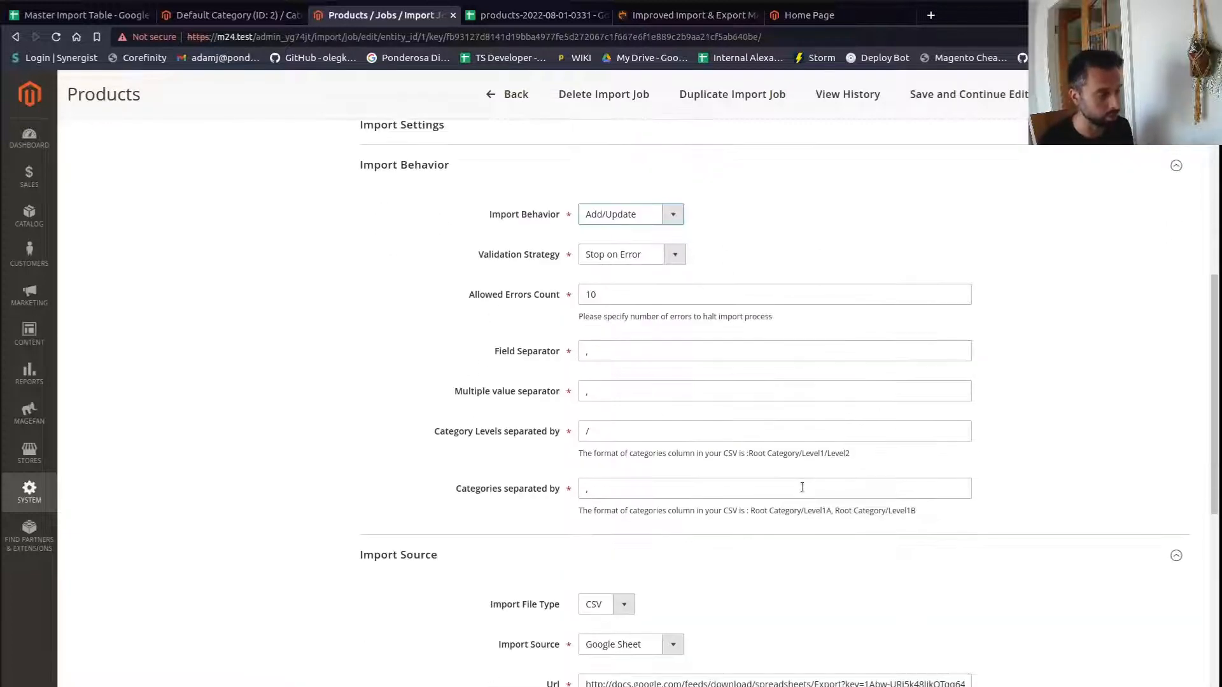
click(506, 9)
key(ctrl+l)
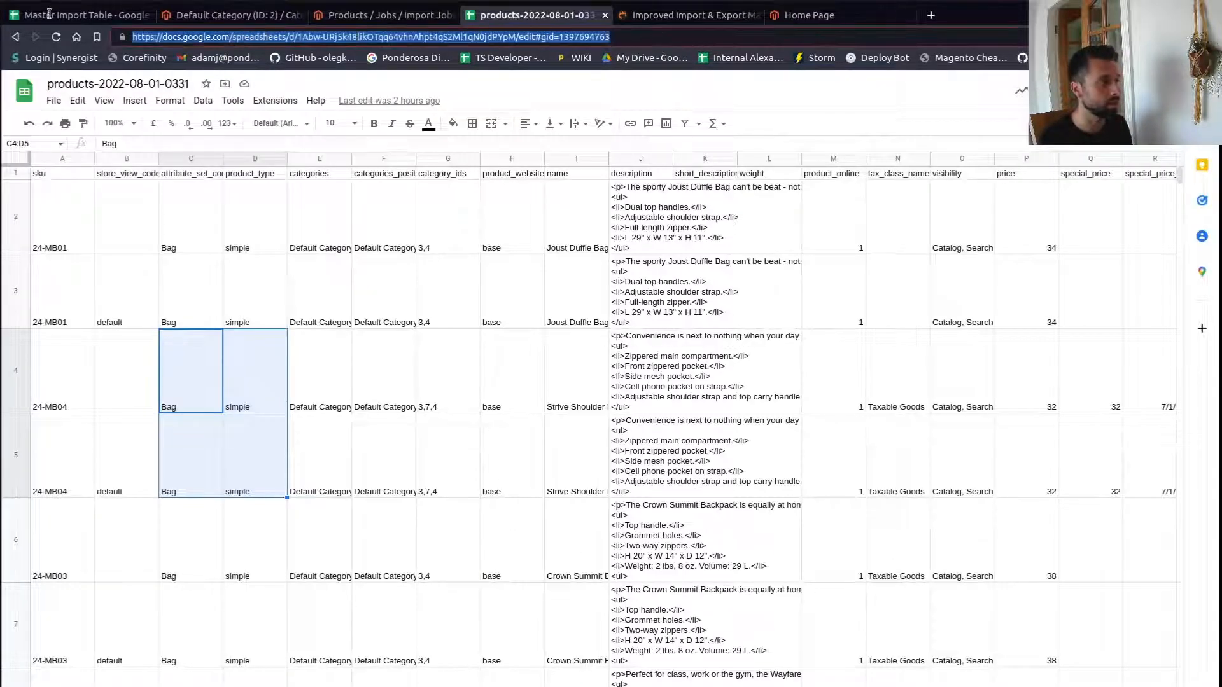
click(579, 292)
click(137, 685)
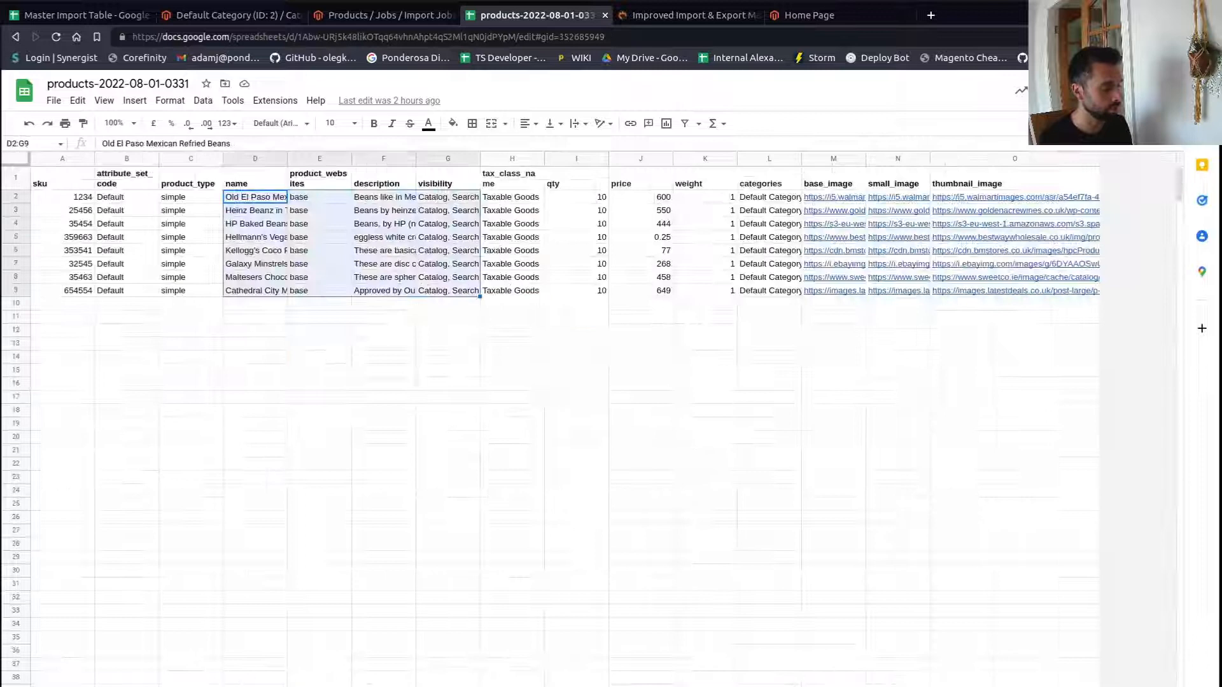
- Examine the products sheet's columns and rows, from sku through categories and image columns
click(292, 228)
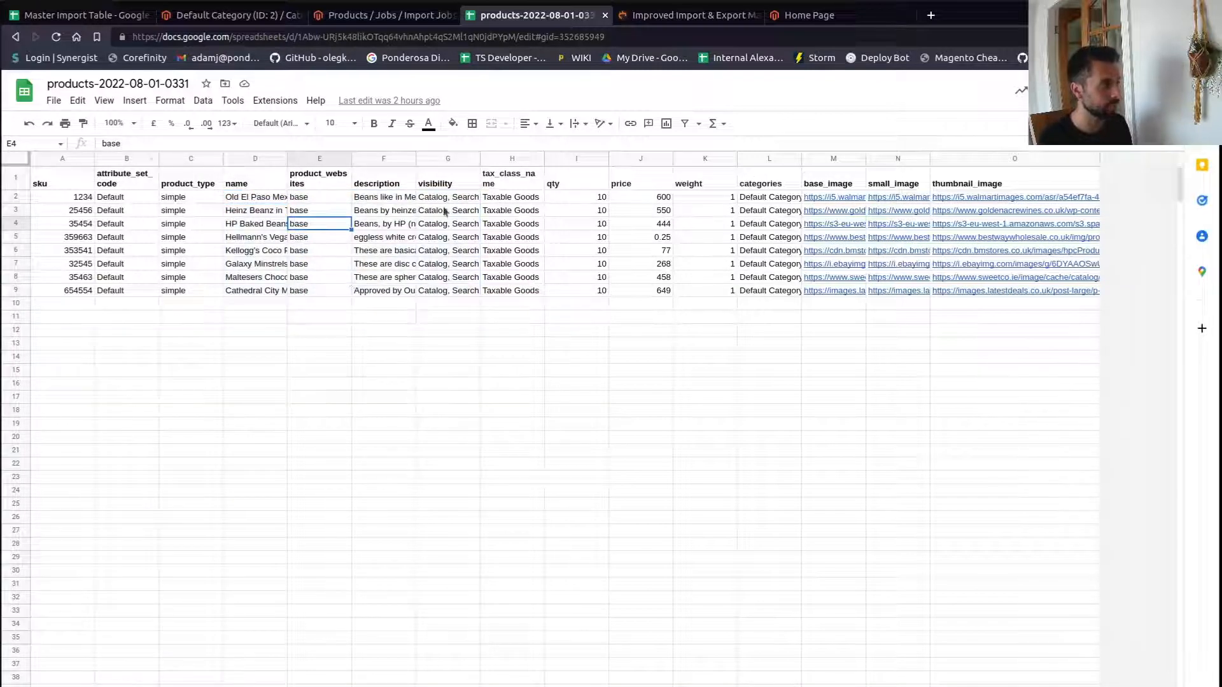
click(624, 36)
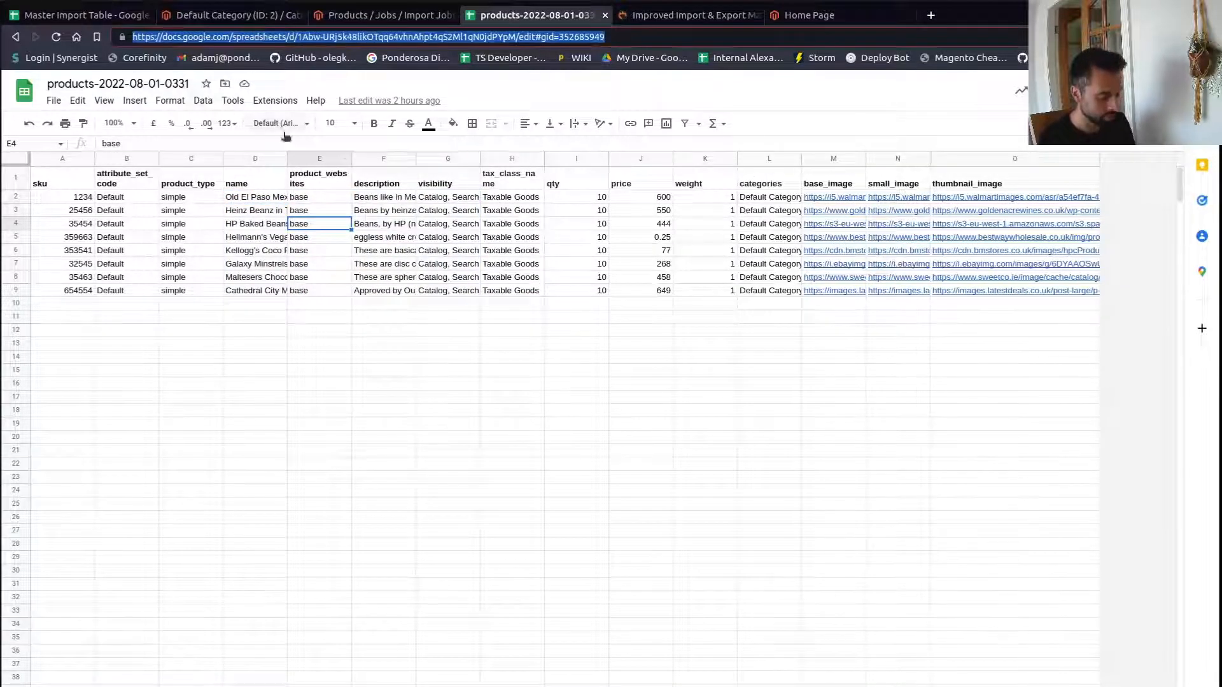
click(922, 368)
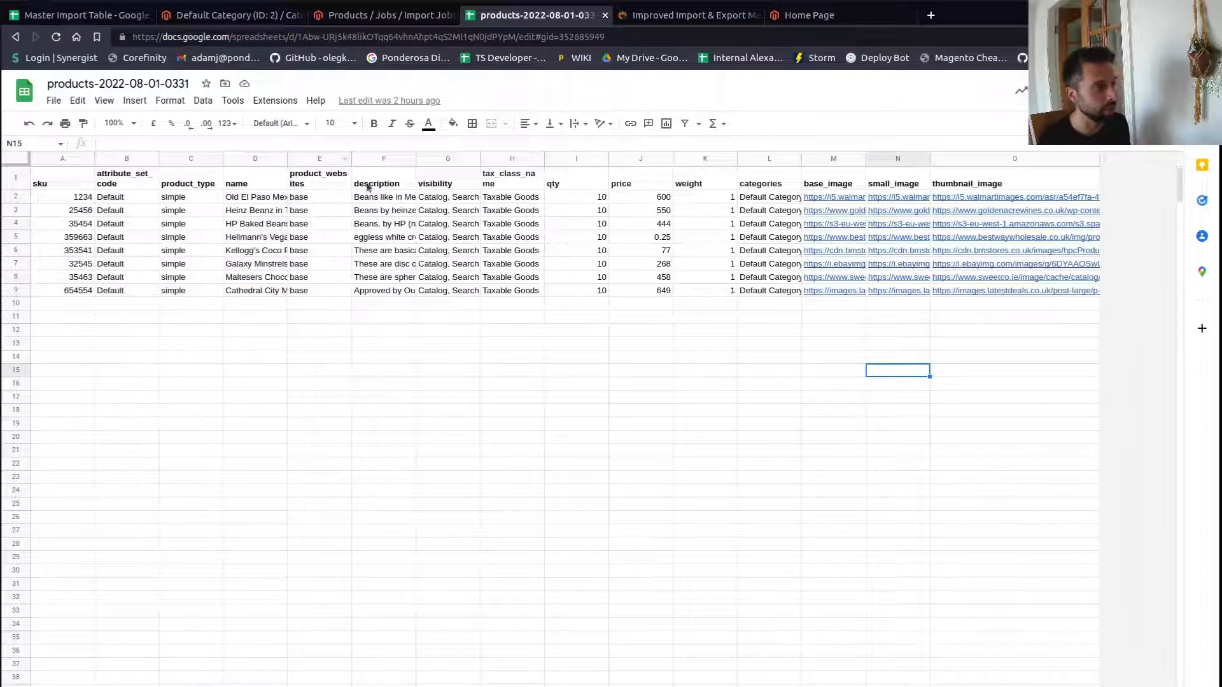
drag(67, 177, 649, 284)
click(555, 331)
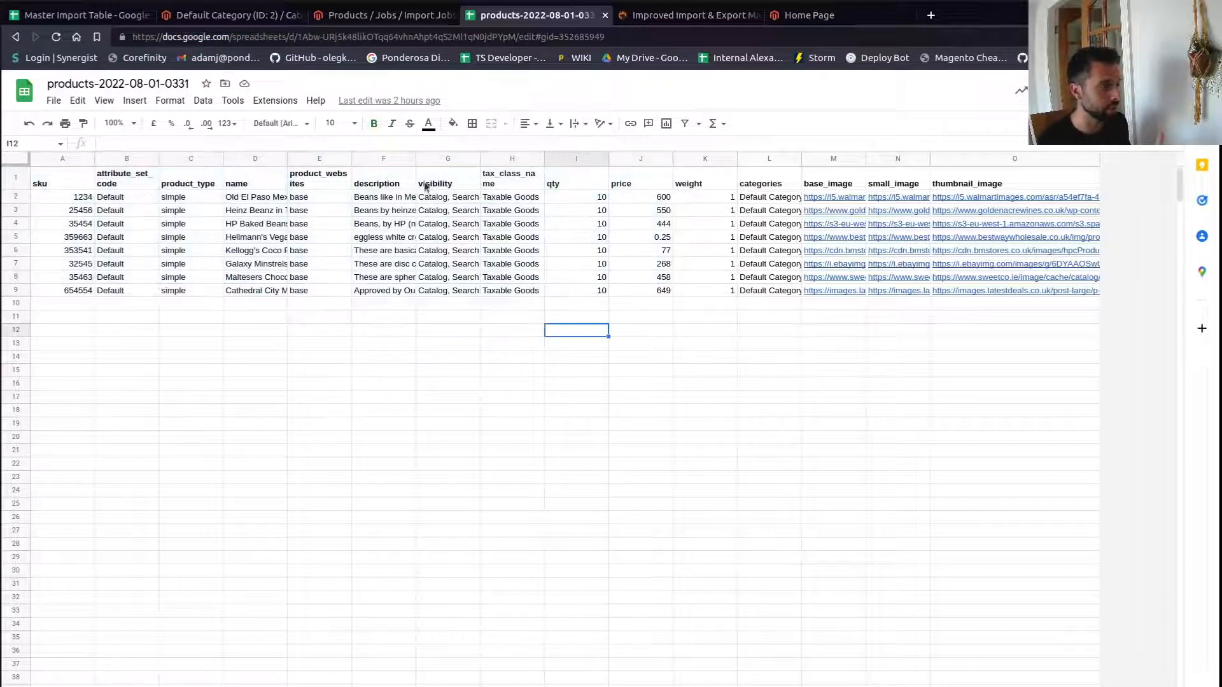
click(425, 184)
click(381, 181)
click(311, 183)
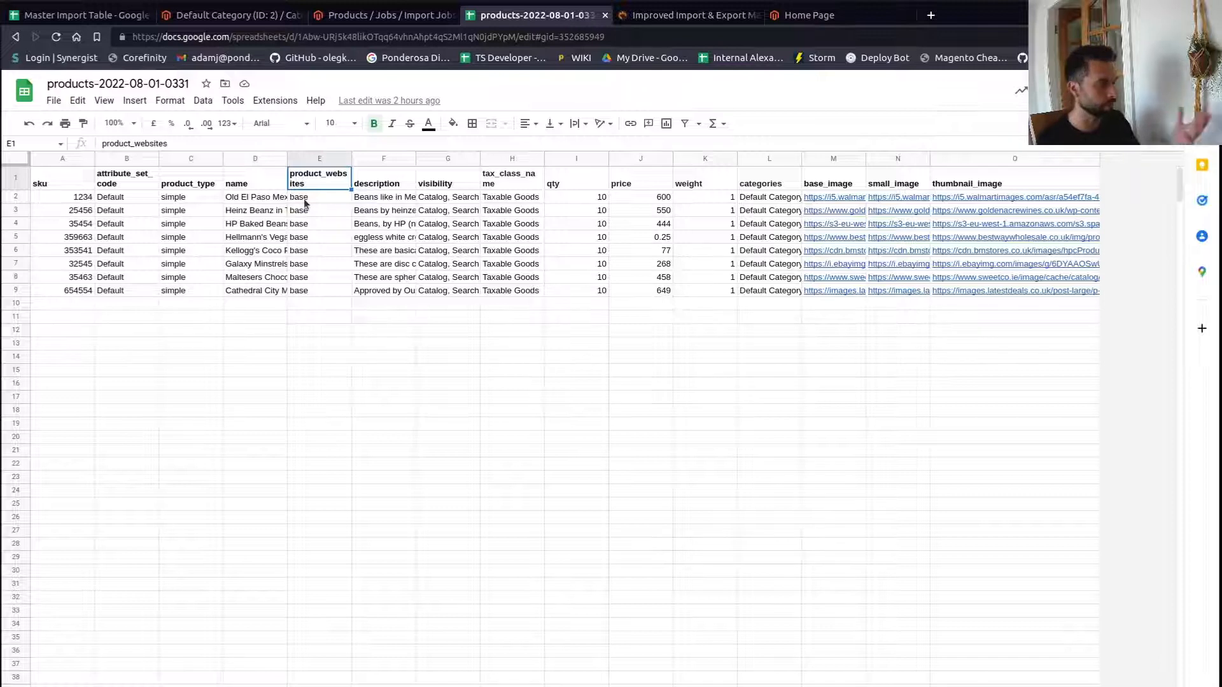
click(177, 185)
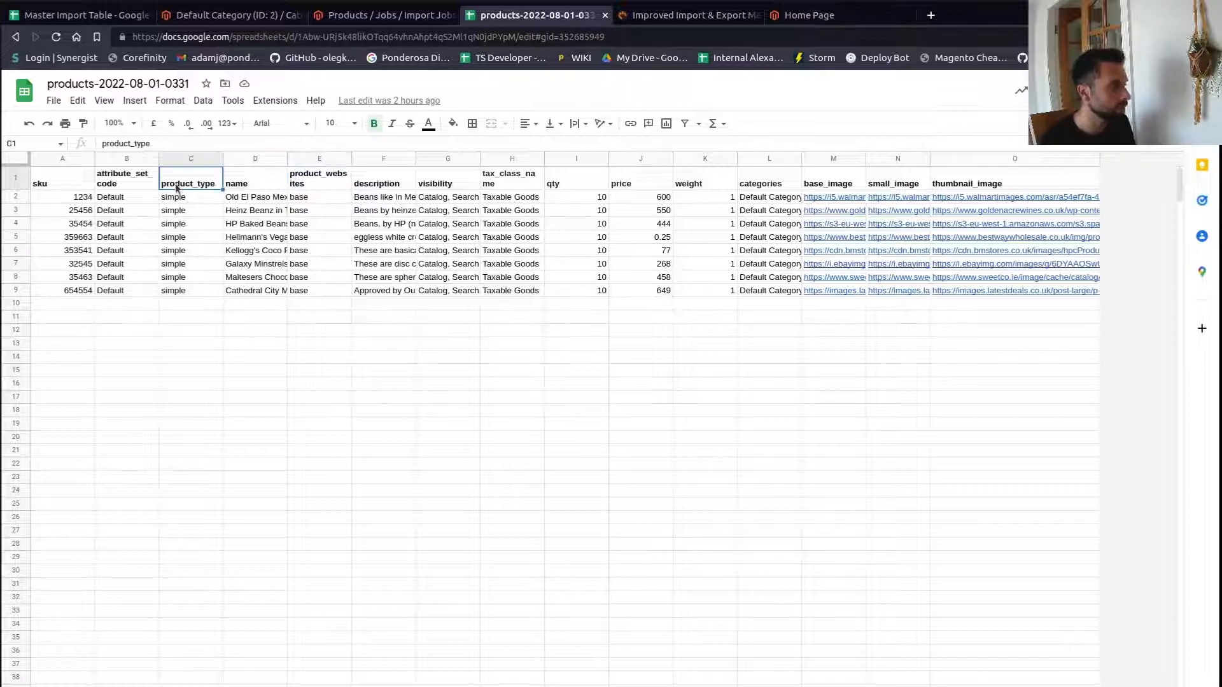
click(135, 186)
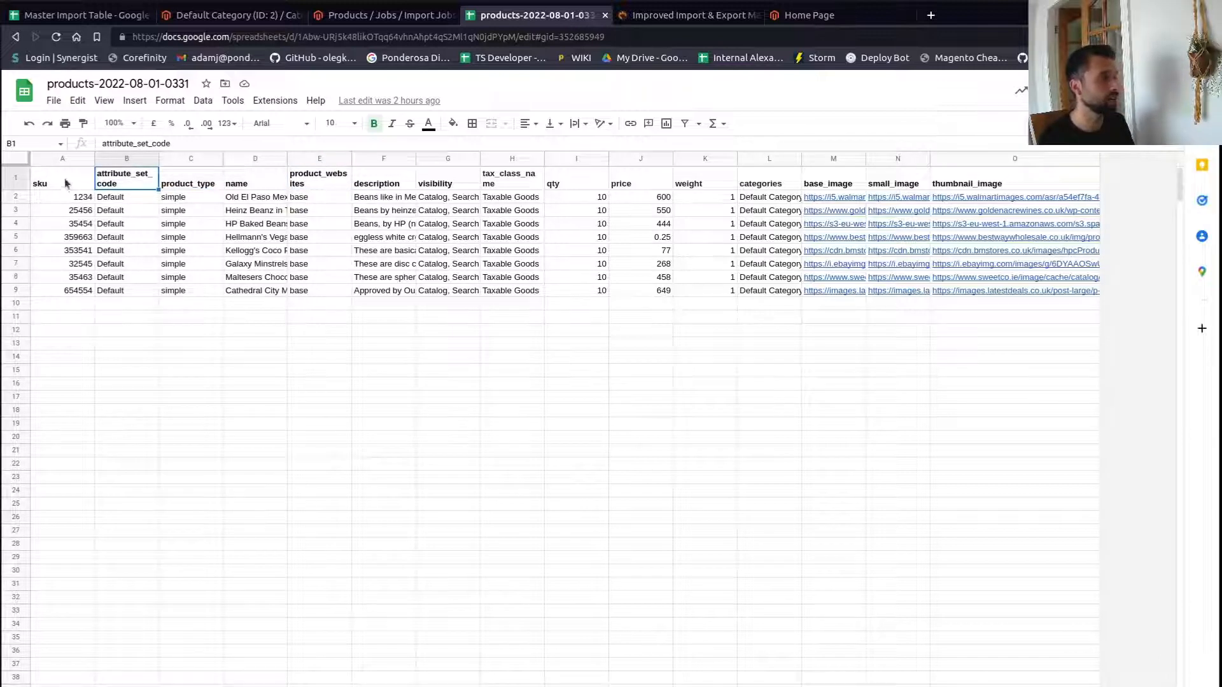
drag(66, 183, 63, 303)
drag(503, 180, 684, 299)
click(719, 268)
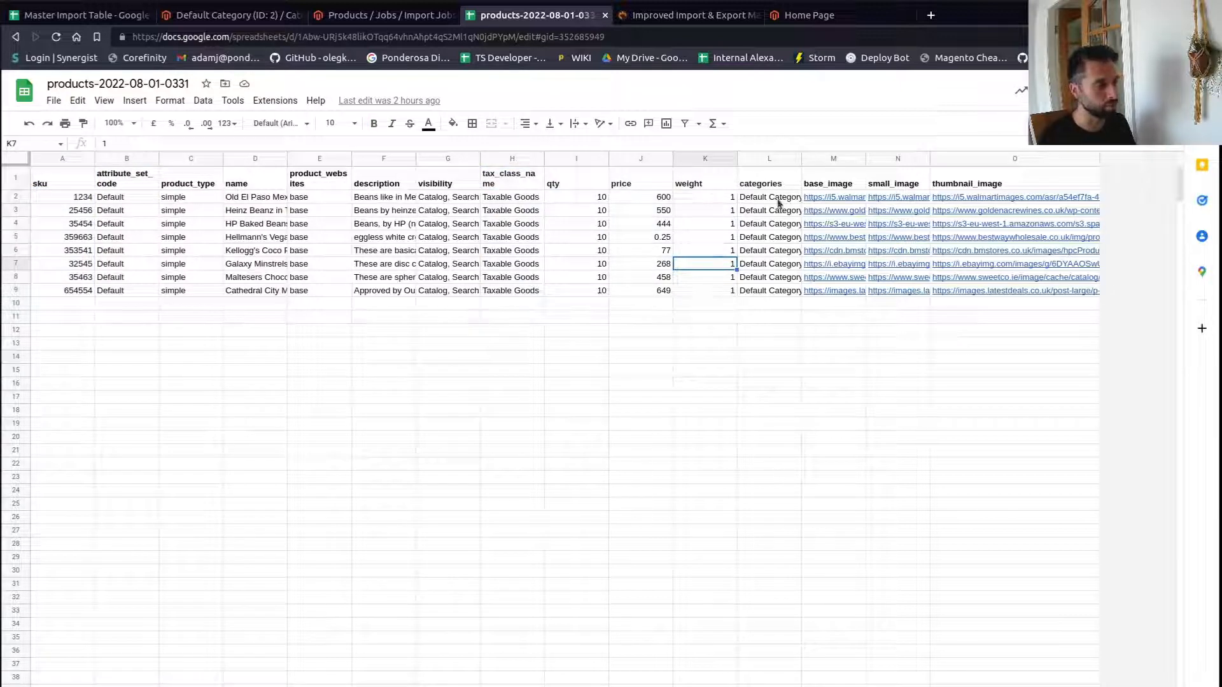
click(514, 200)
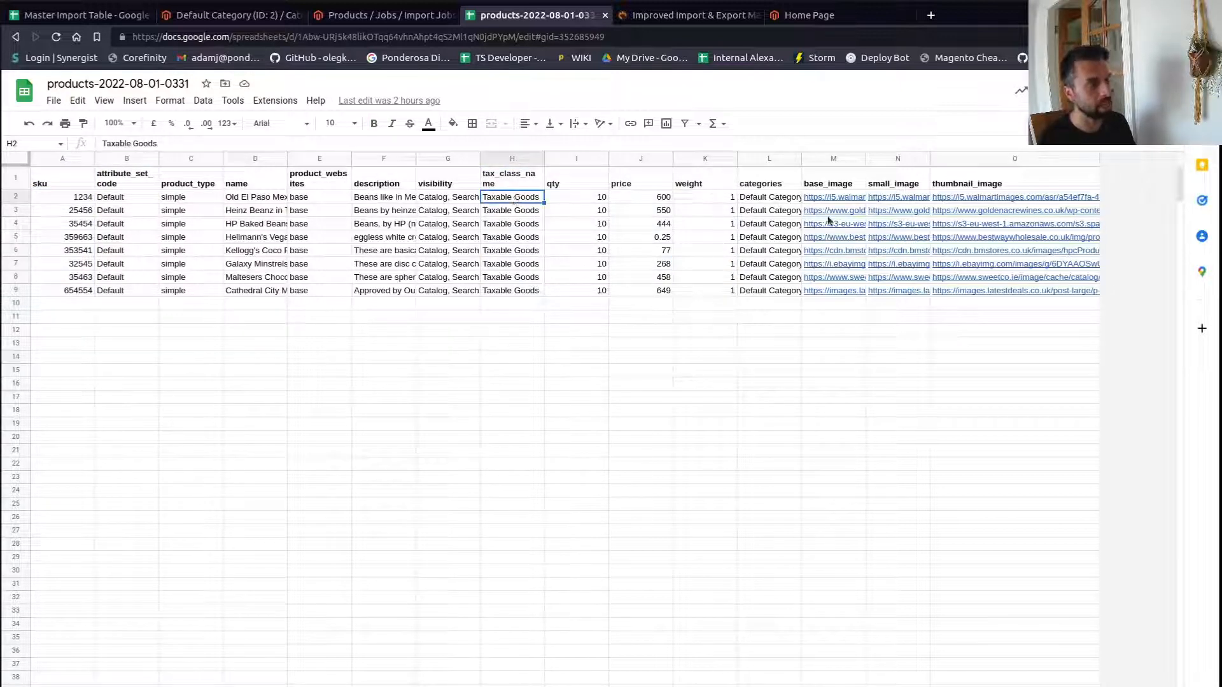
- Widen the categories column and change the last product's categories to Default Category/Groceries/Cheese
drag(799, 156, 927, 159)
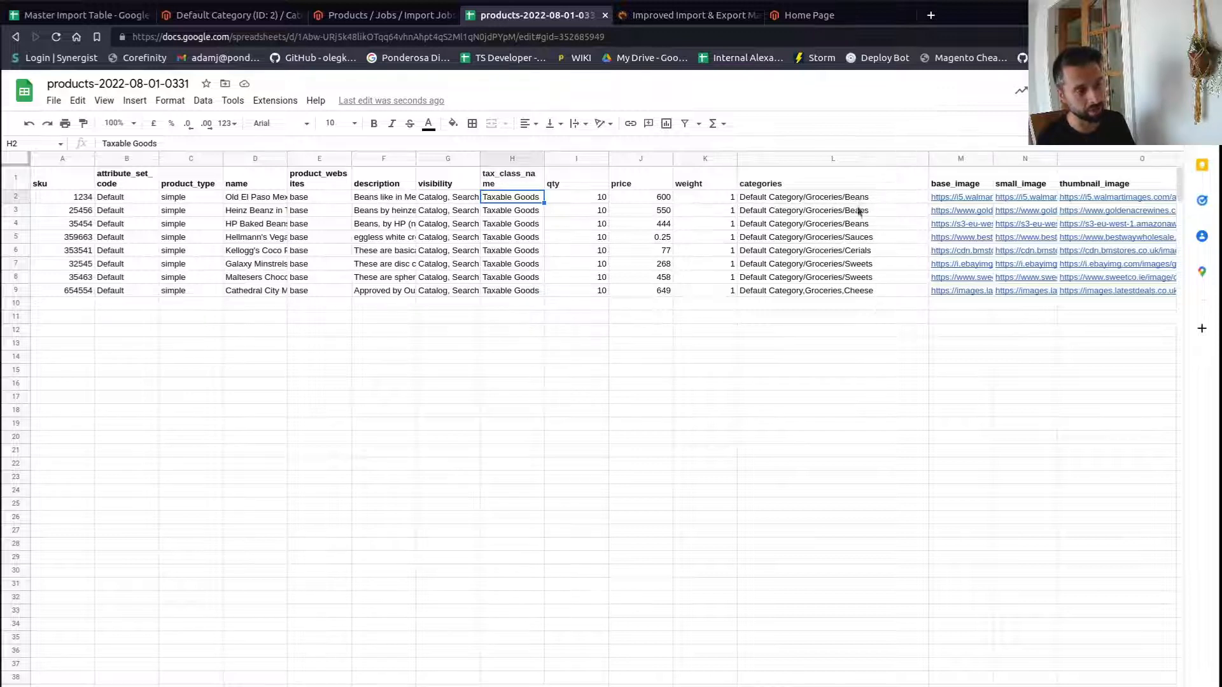
double_click(844, 291)
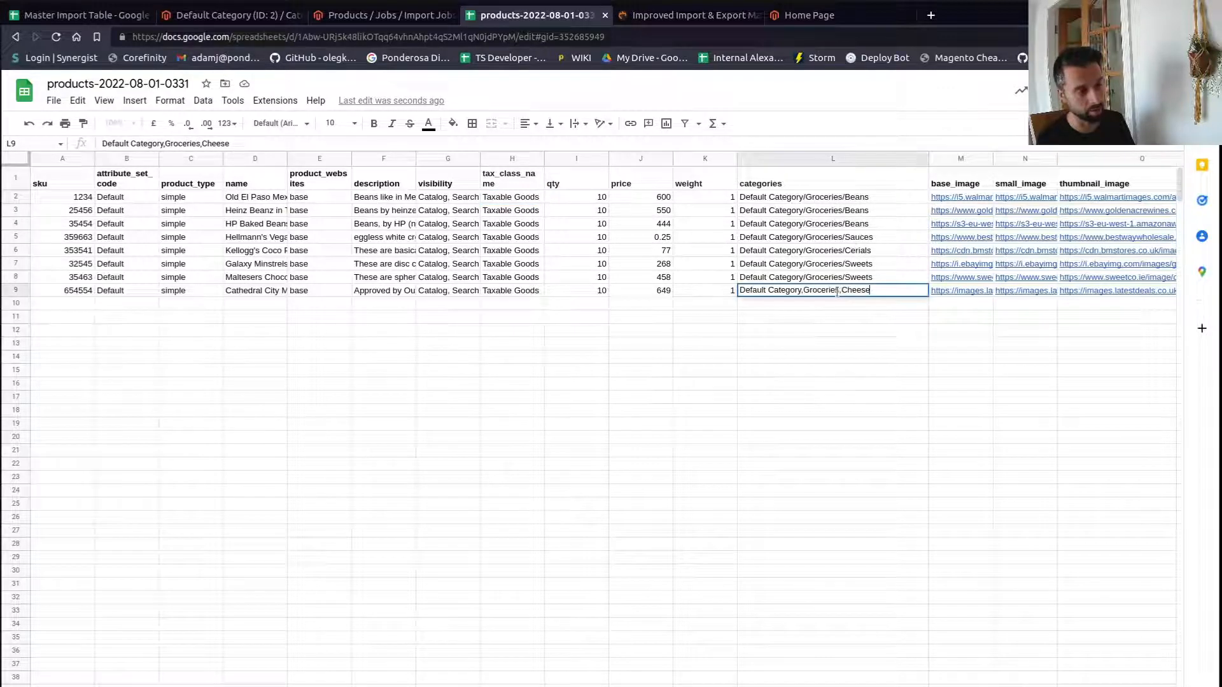
key(Left)
key(Left)
key(Left)
key(Left)
key(Left)
key(Left)
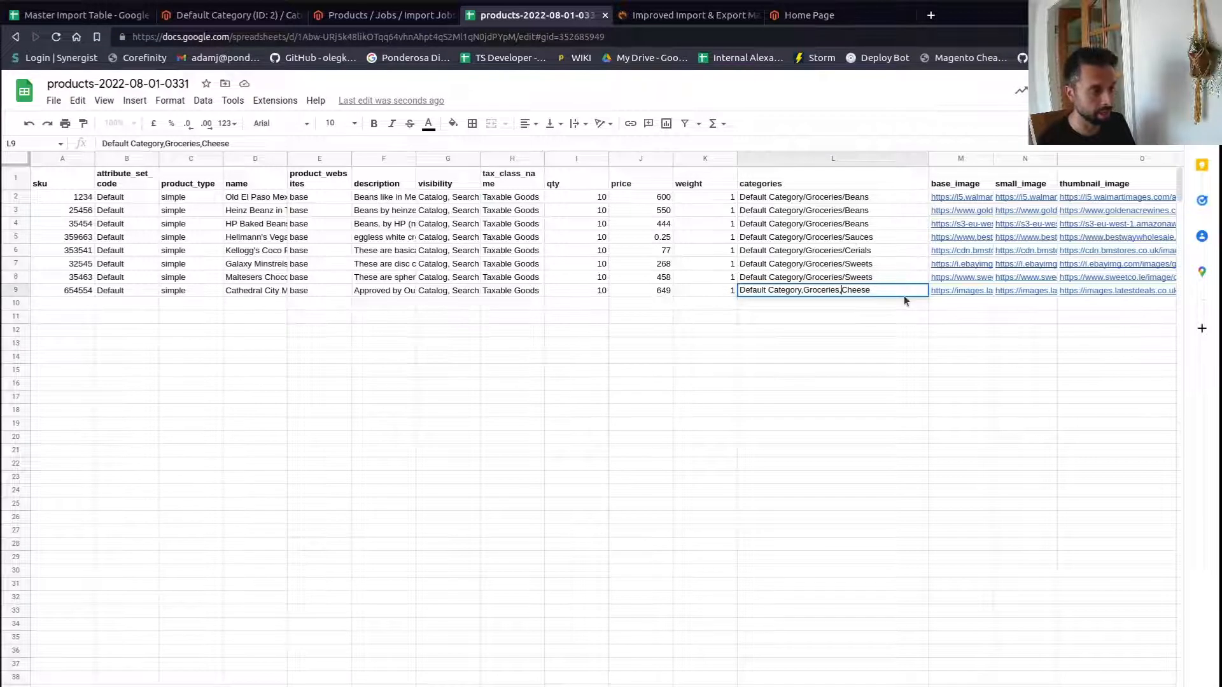
key(BackSpace)
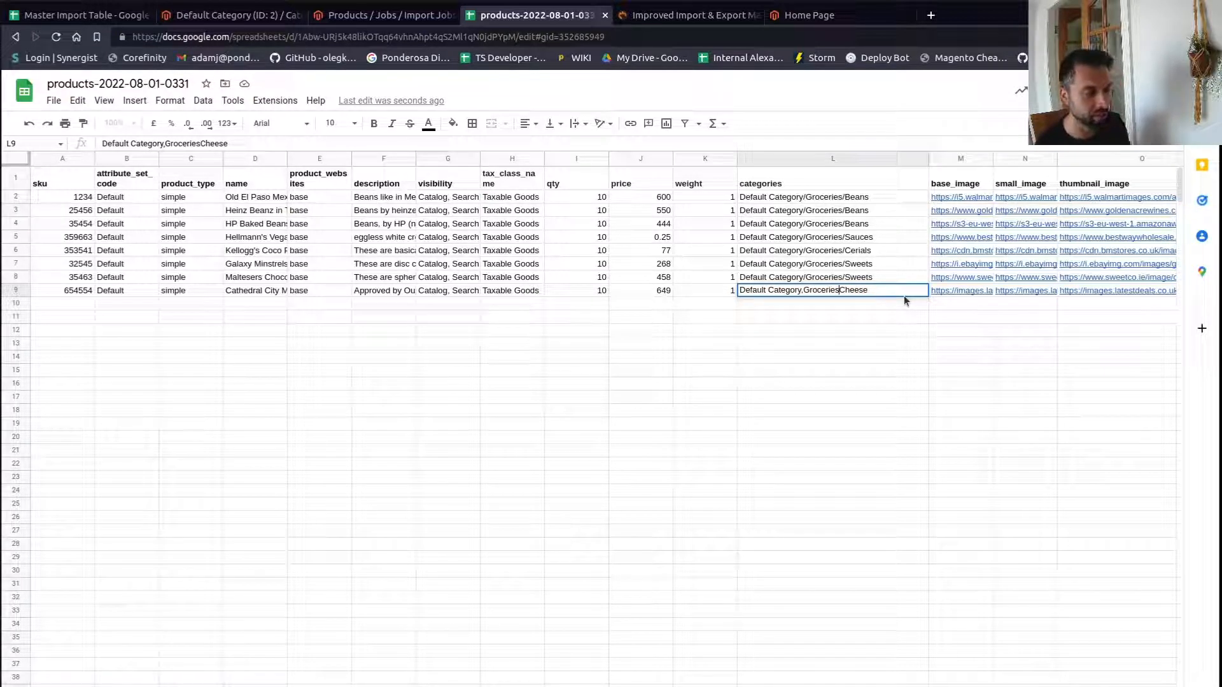
text(/)
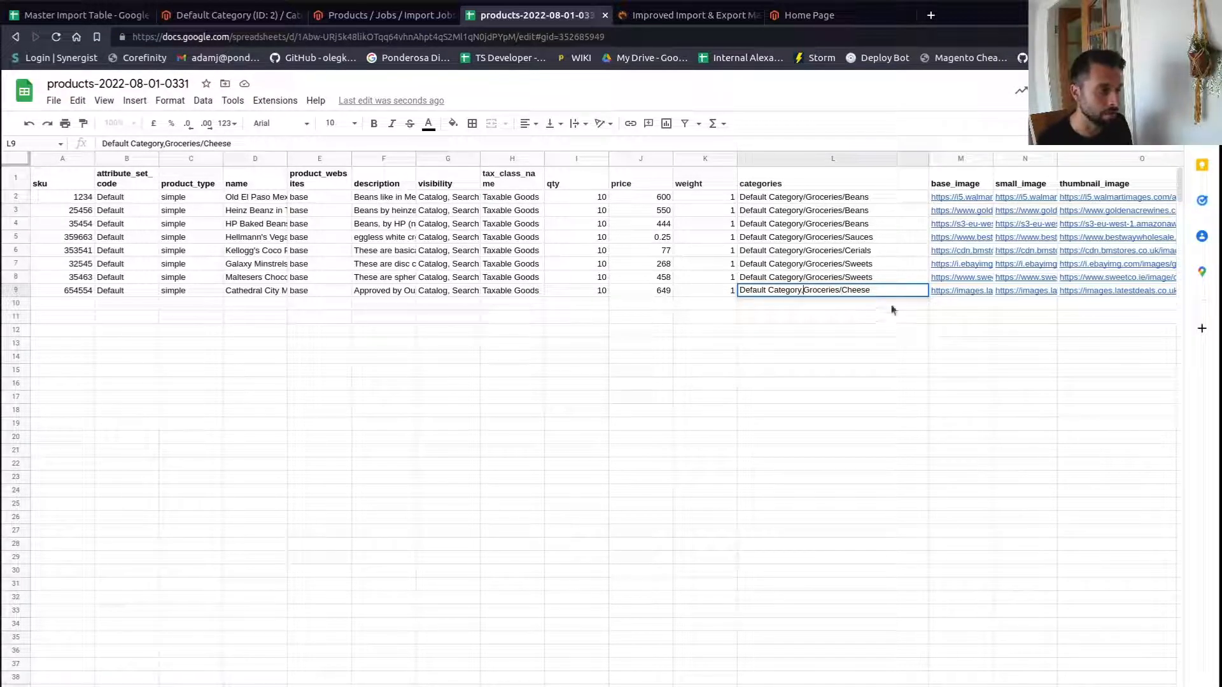
key(BackSpace)
text(/)
click(881, 279)
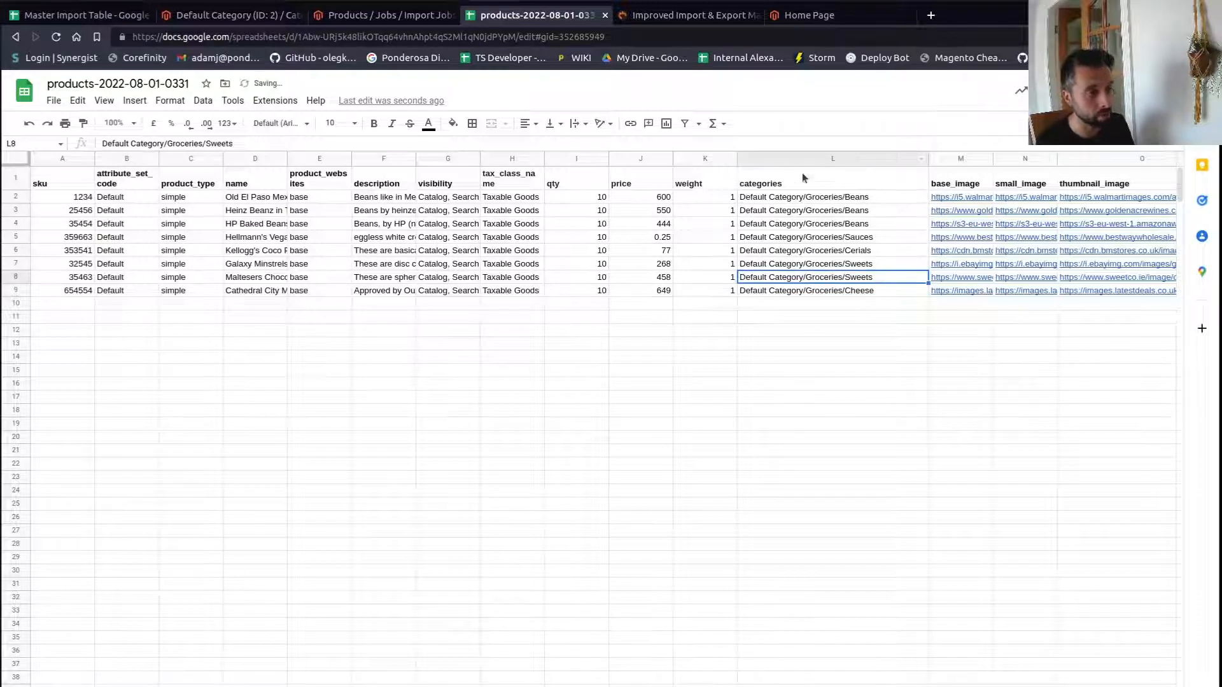
- Add Default Category/Groceries/Sauces as a second, comma-separated category for the first product
click(803, 197)
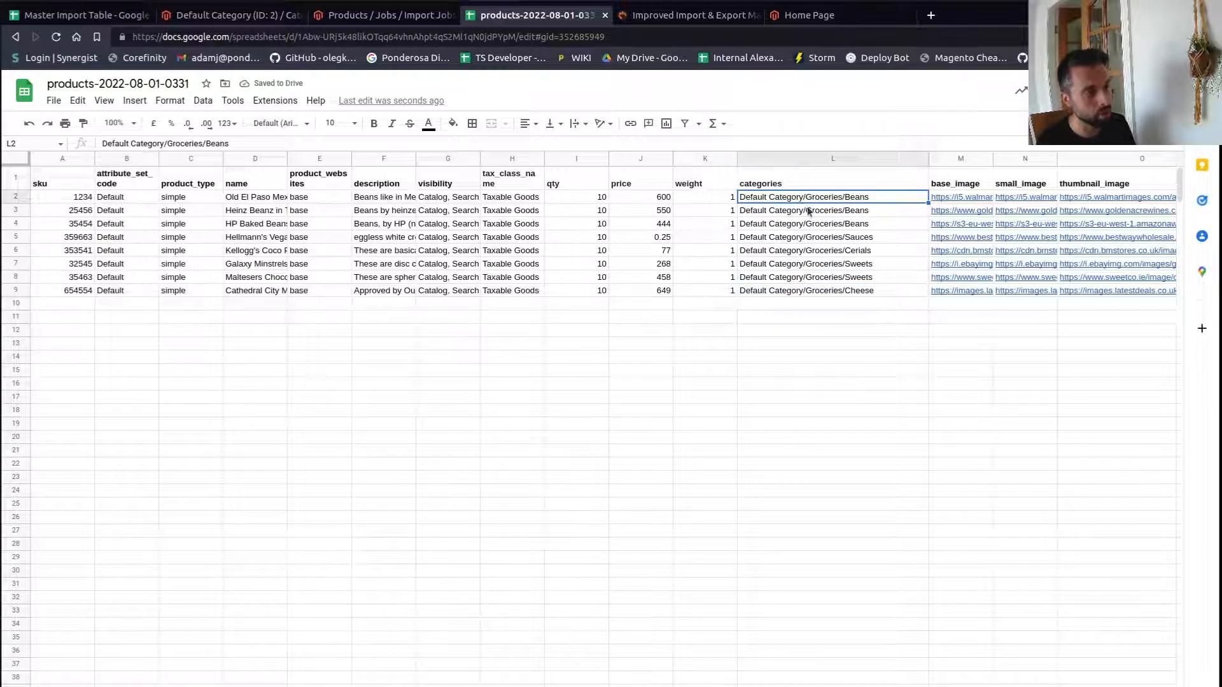
double_click(880, 196)
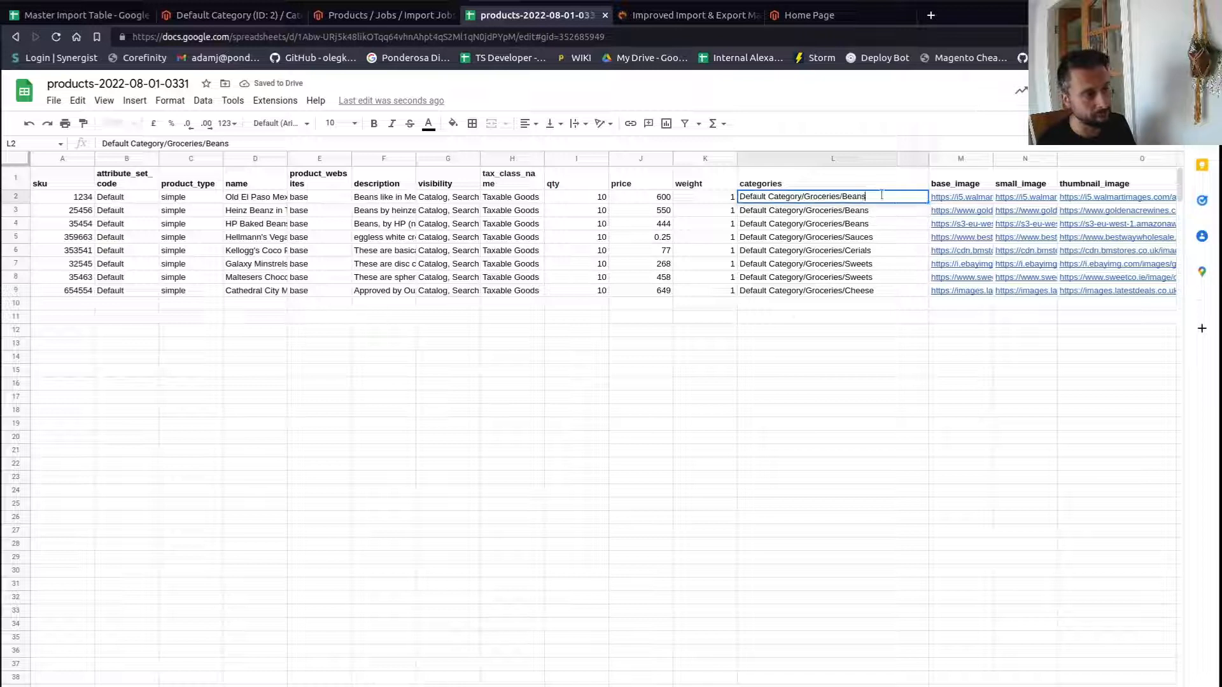
text(, Defaul)
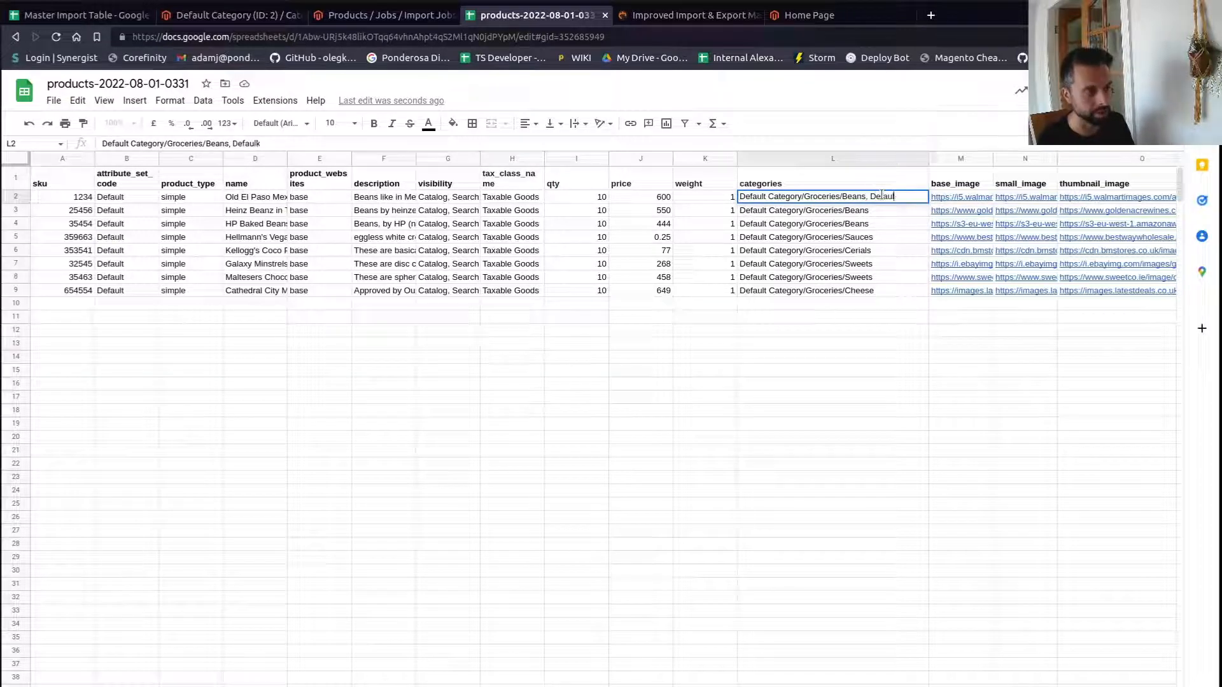
text(k)
key(BackSpace)
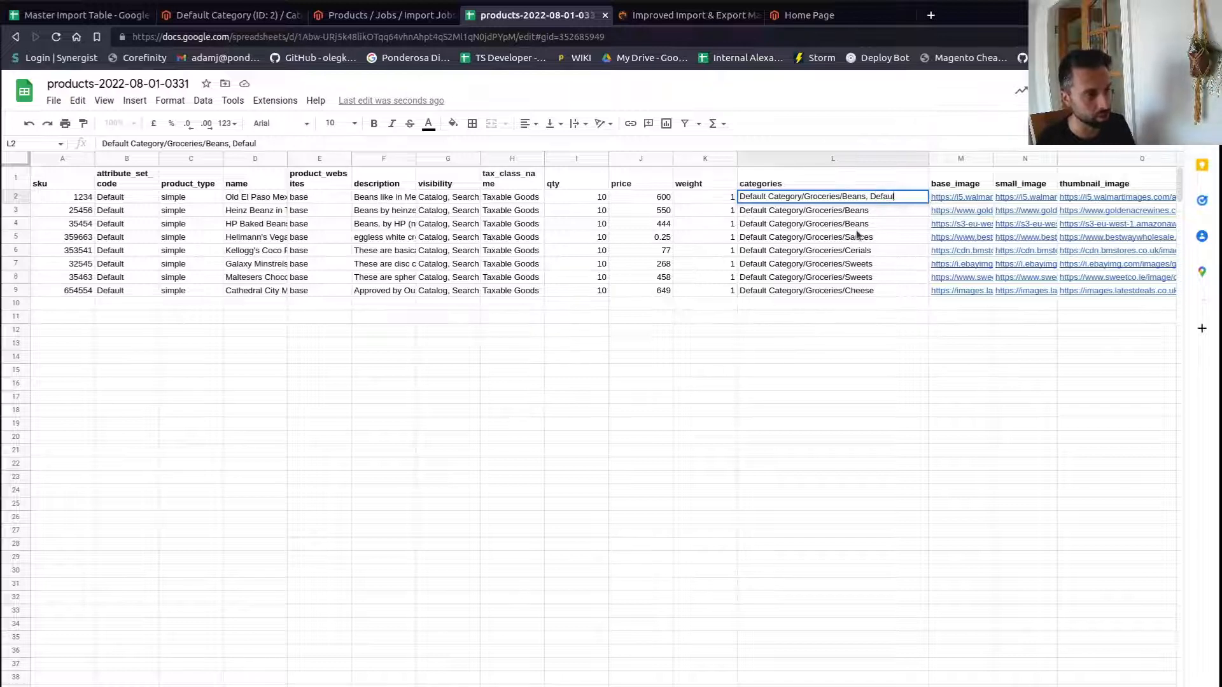
click(862, 238)
drag(248, 144, 96, 143)
key(ctrl+c)
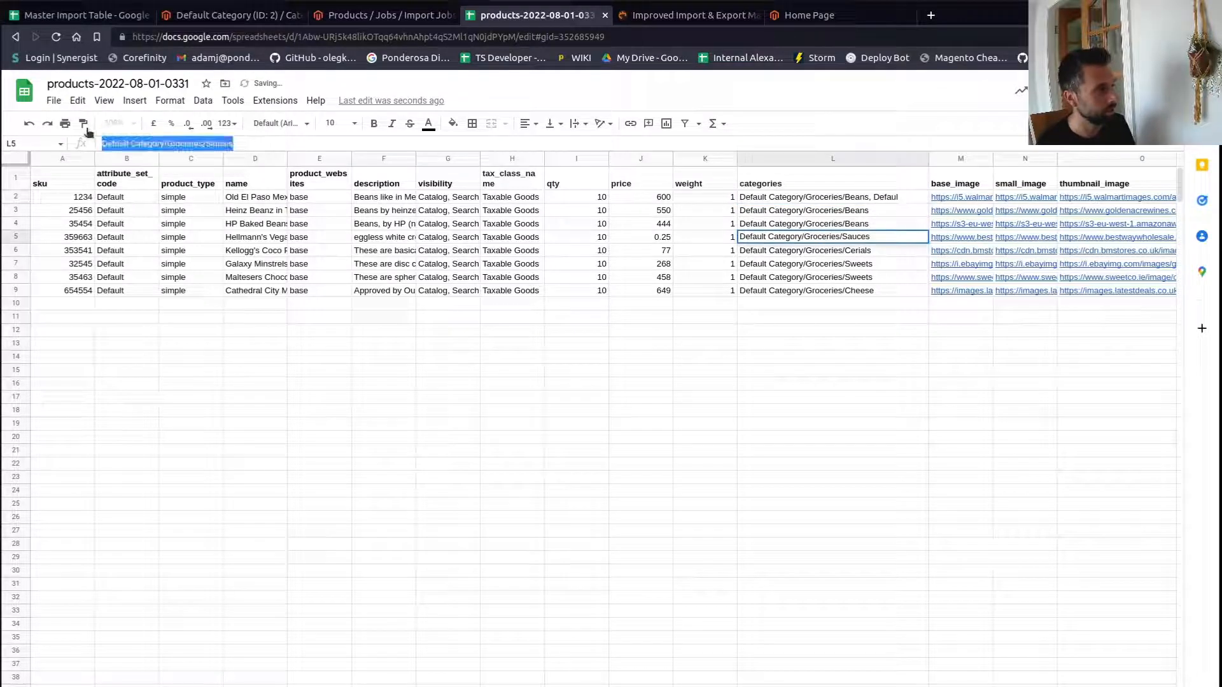
double_click(875, 197)
double_click(881, 197)
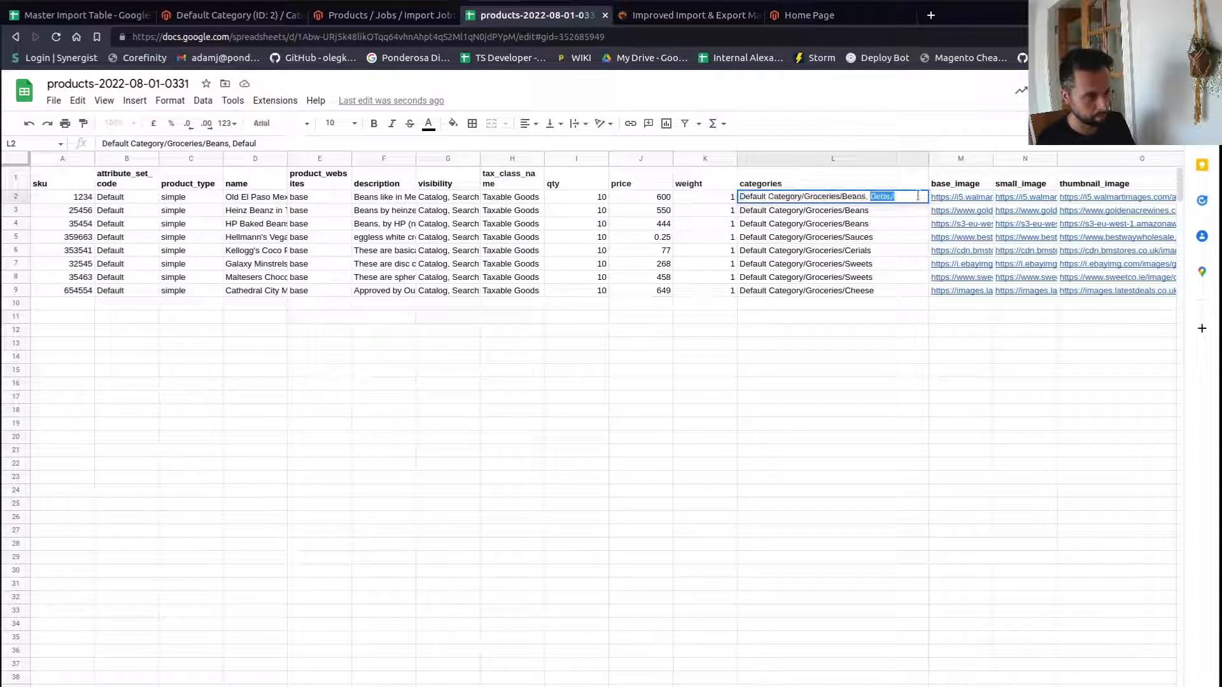
key(ctrl+v)
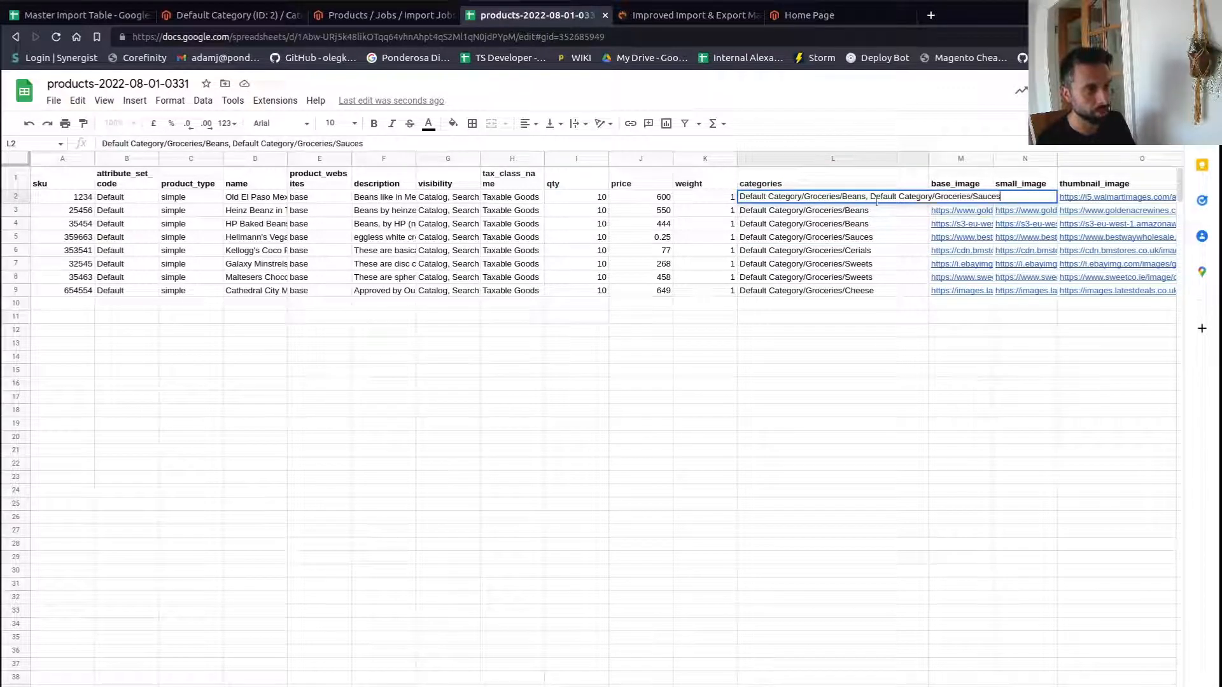
key(BackSpace)
key(BackSpace)
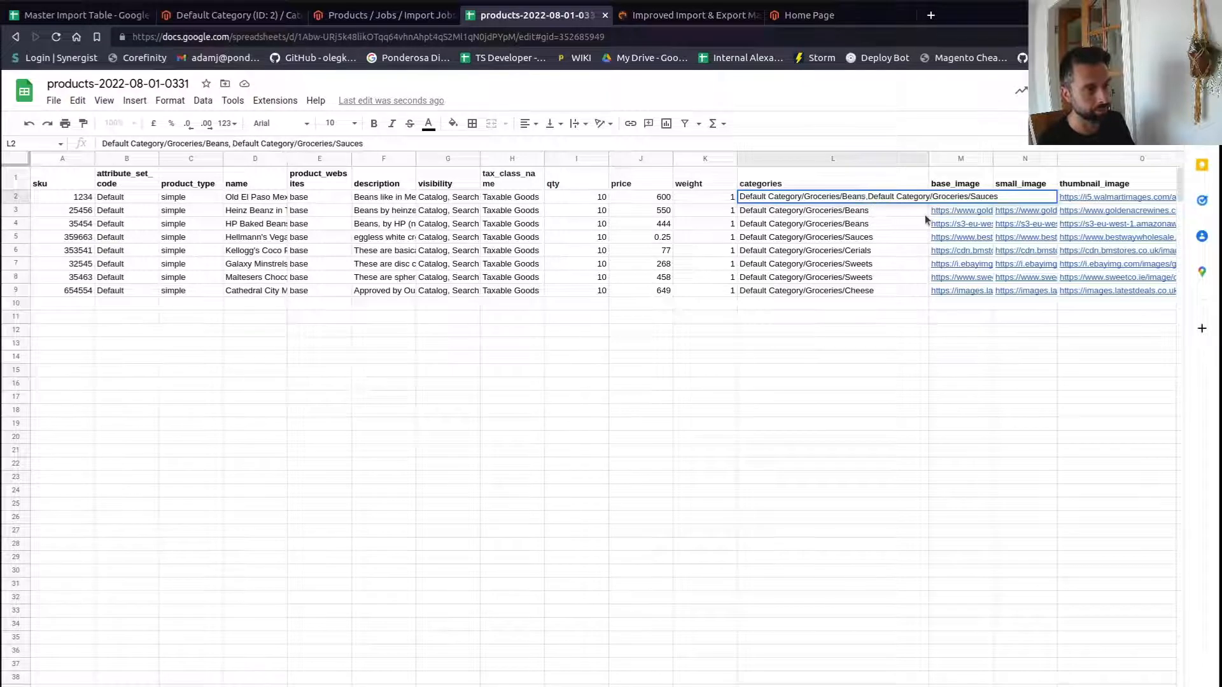
key(Return)
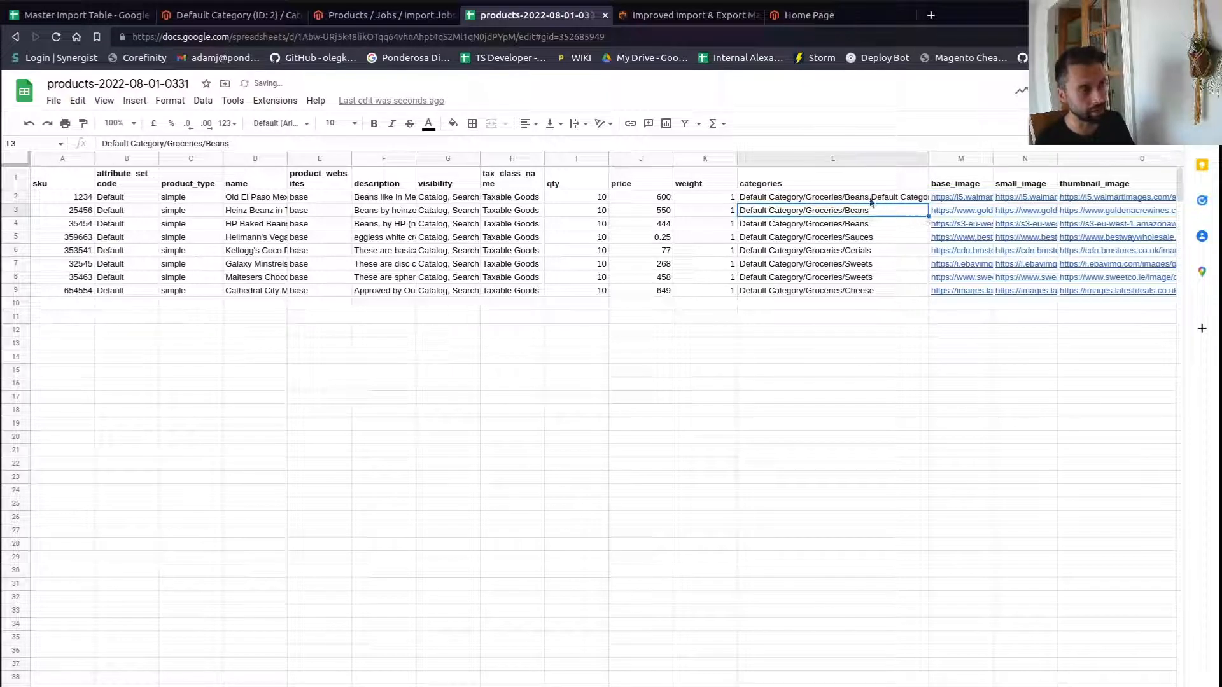
- Check the job's multiple value and category separator settings against the category format hint
click(347, 19)
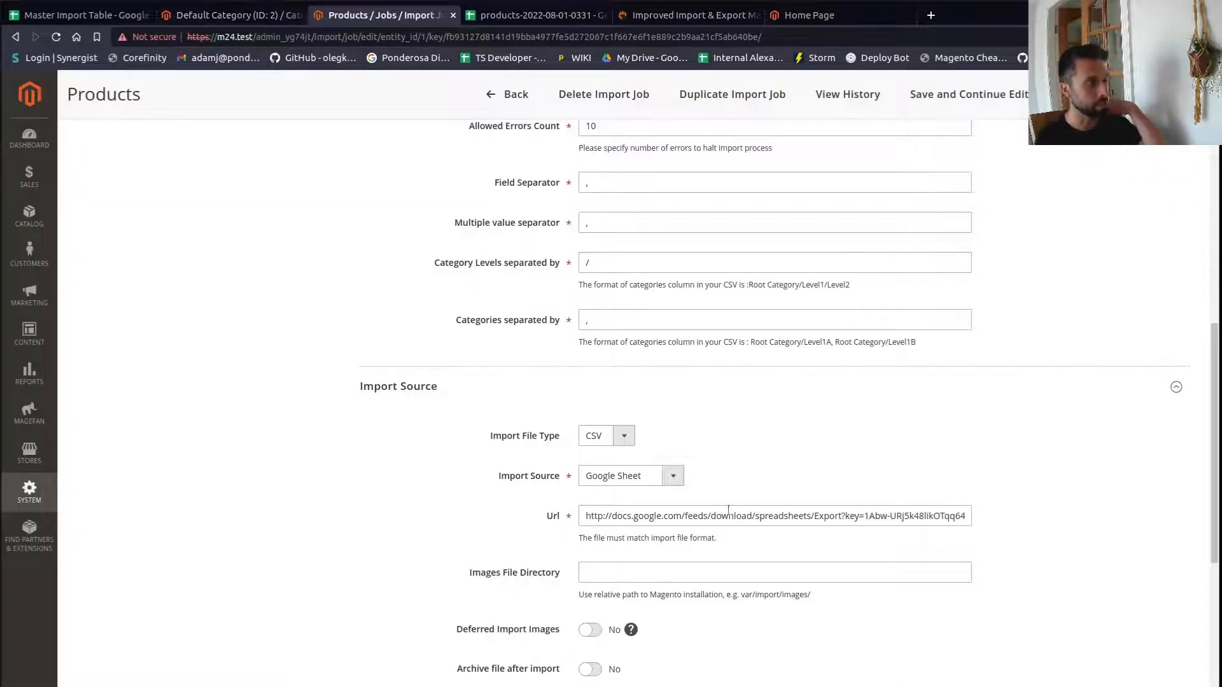
scroll(637, 415, up, 3)
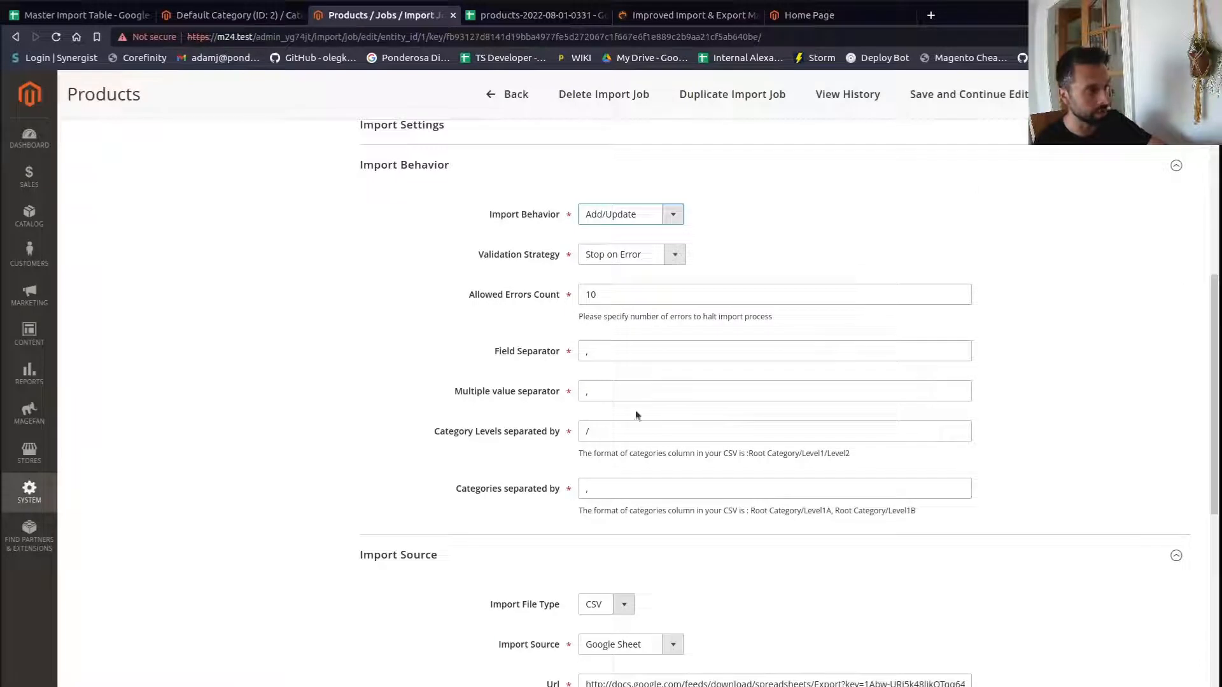
double_click(588, 388)
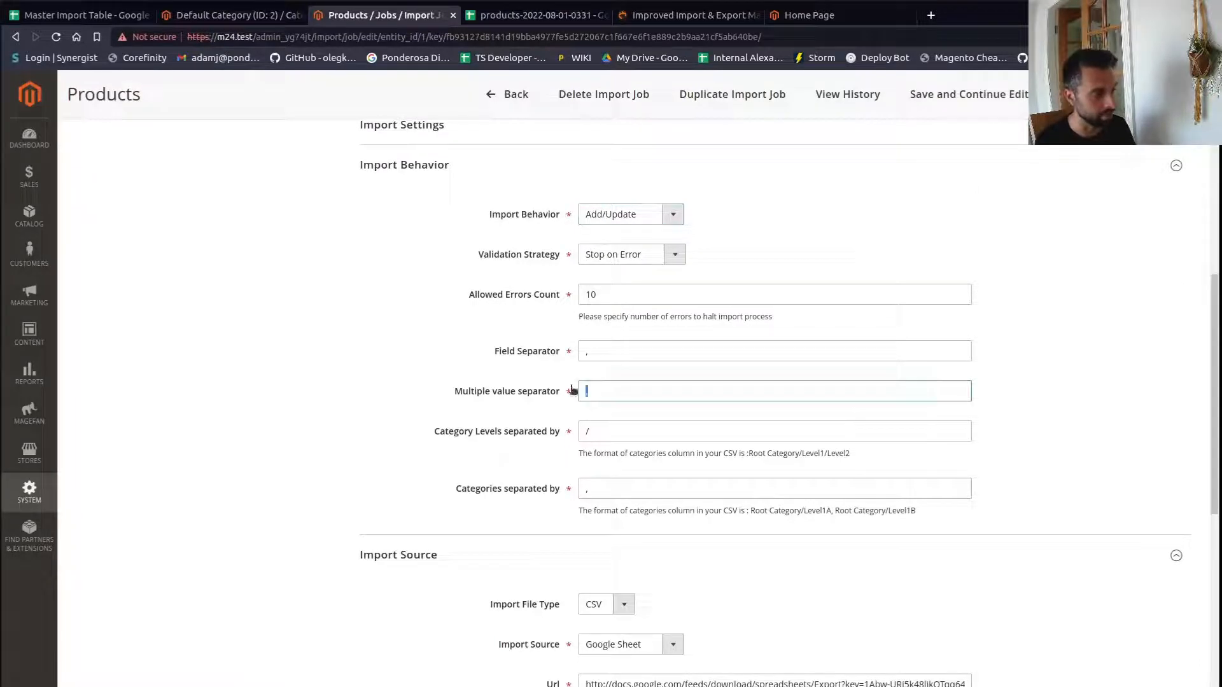
click(828, 510)
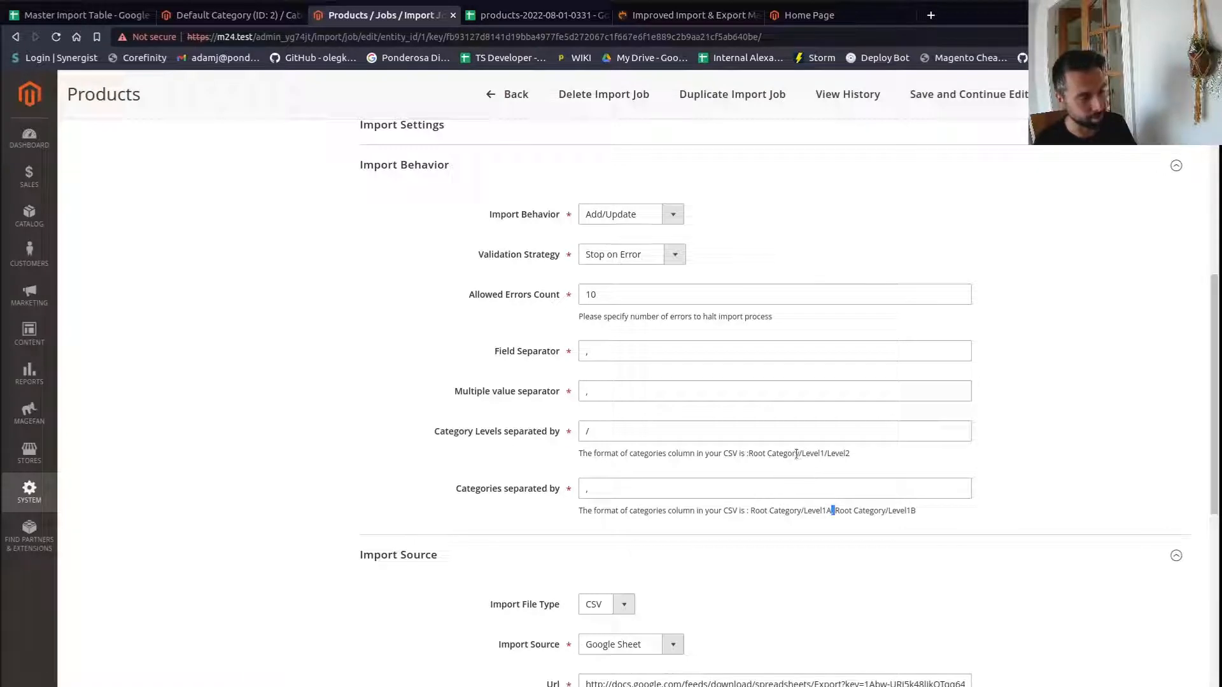
click(656, 20)
click(534, 14)
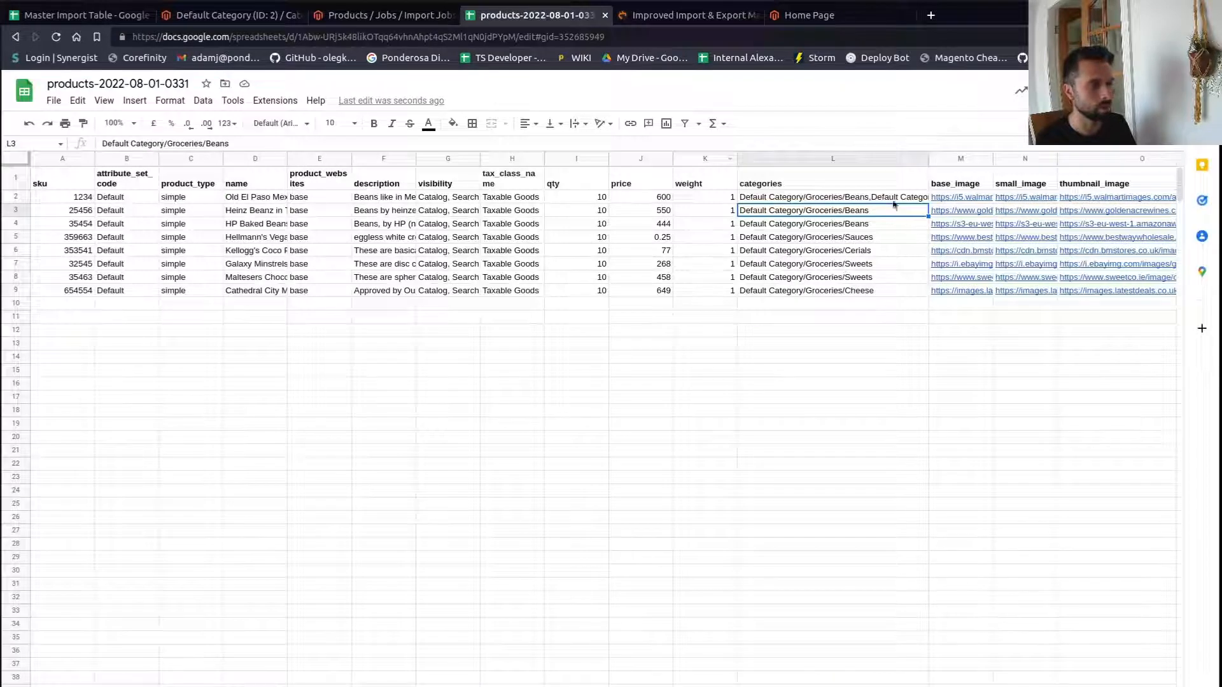
- Remove the added second category from the first product's categories cell
click(873, 199)
double_click(873, 198)
drag(866, 199, 1042, 205)
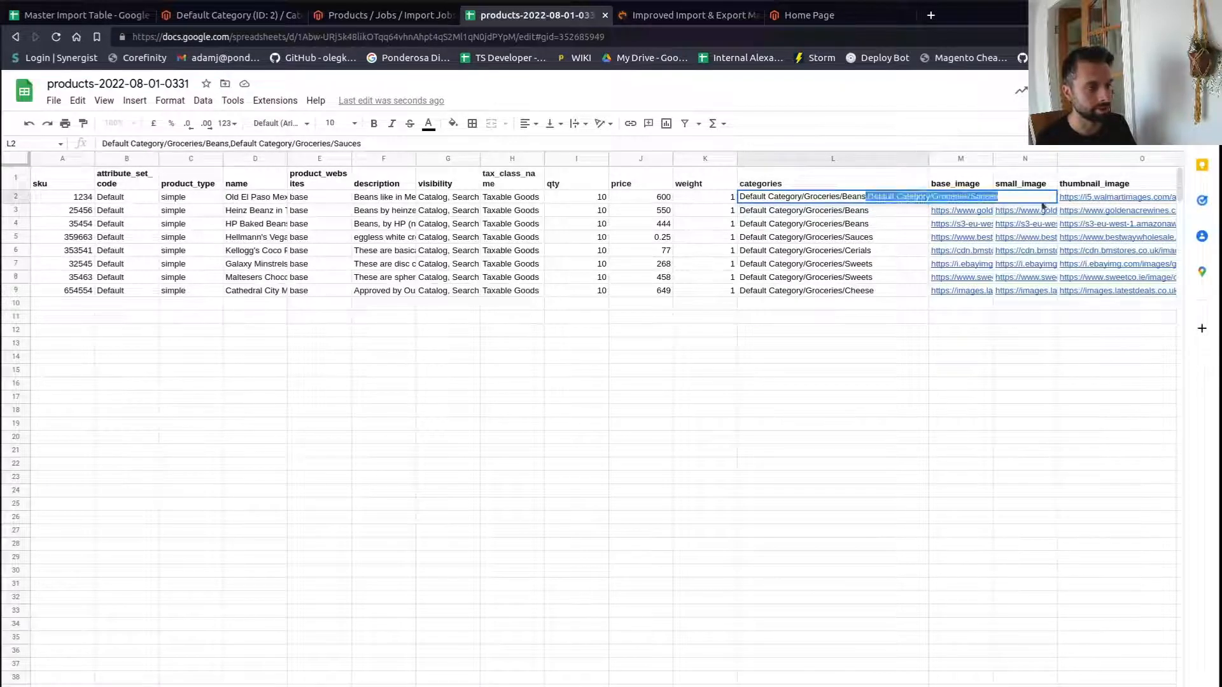
key(BackSpace)
click(898, 356)
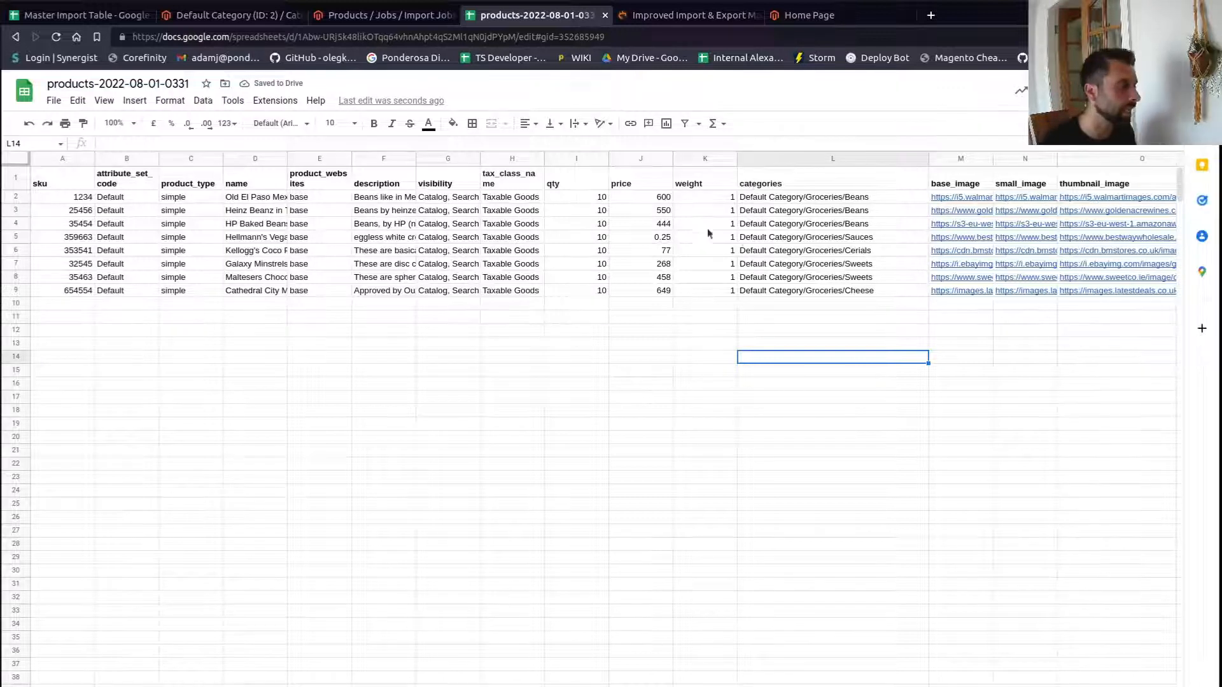
- Inspect the image columns and the first product's base image URL
click(1080, 180)
click(1029, 184)
click(948, 194)
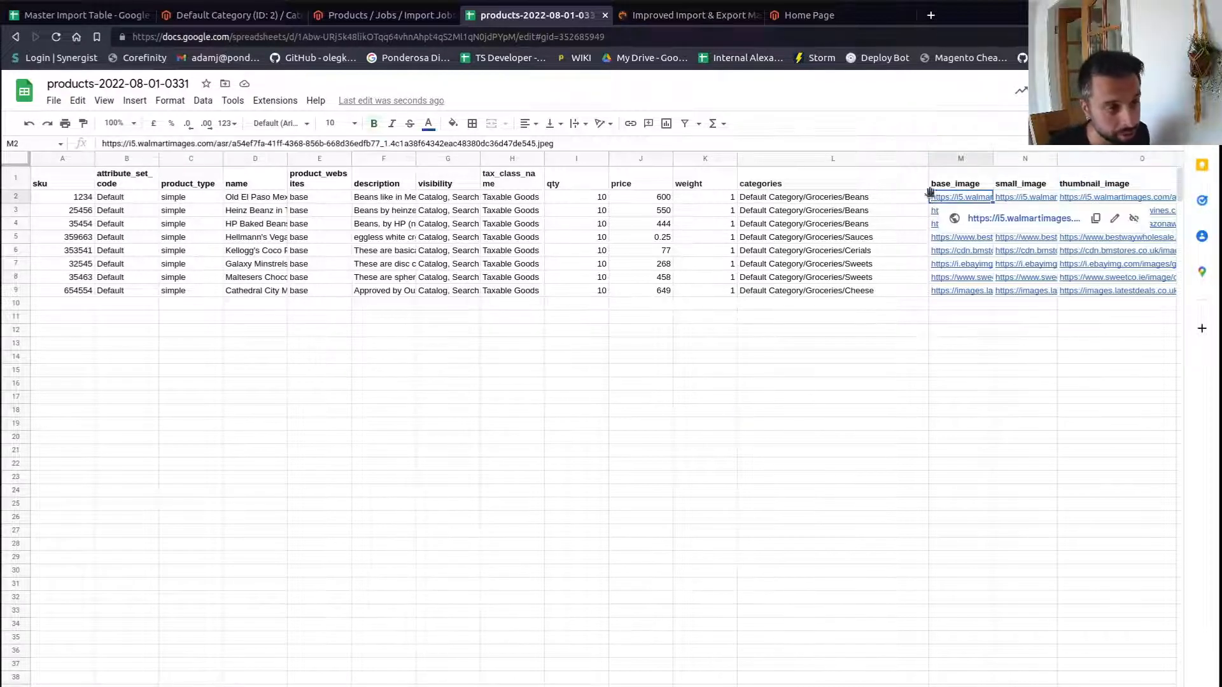
- Inspect the base_image, small_image and thumbnail_image column headers of the product sheet
click(956, 181)
click(1024, 184)
click(1099, 189)
click(954, 183)
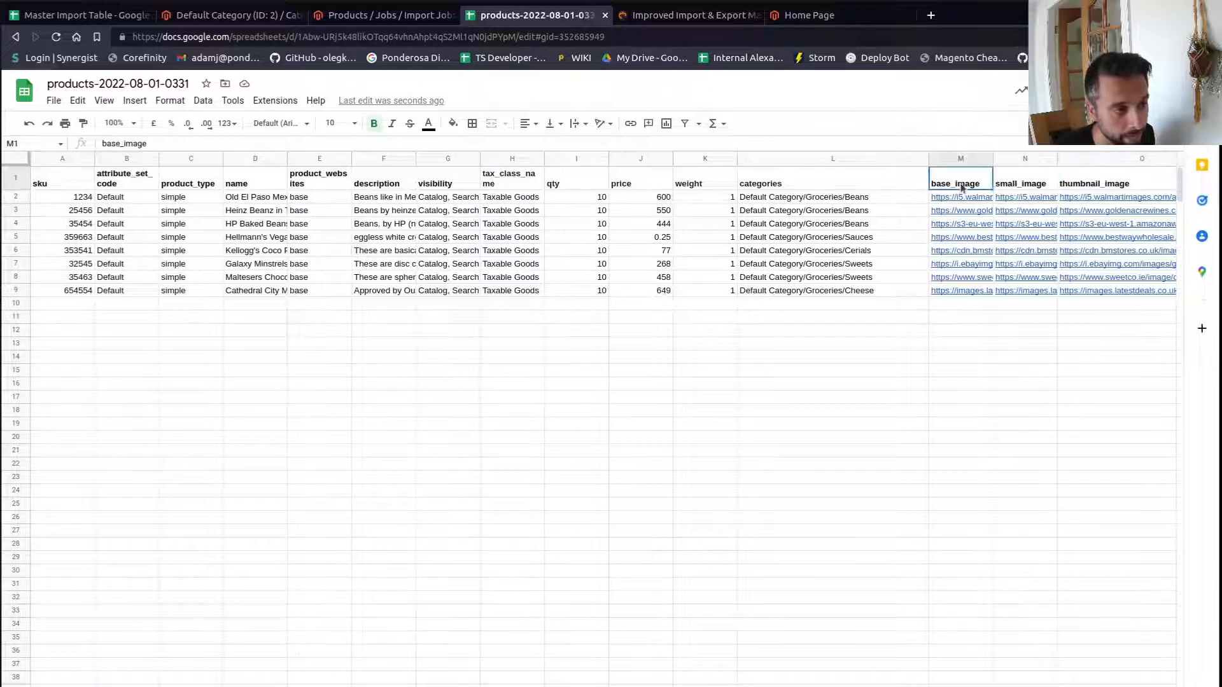
click(1029, 184)
click(1083, 179)
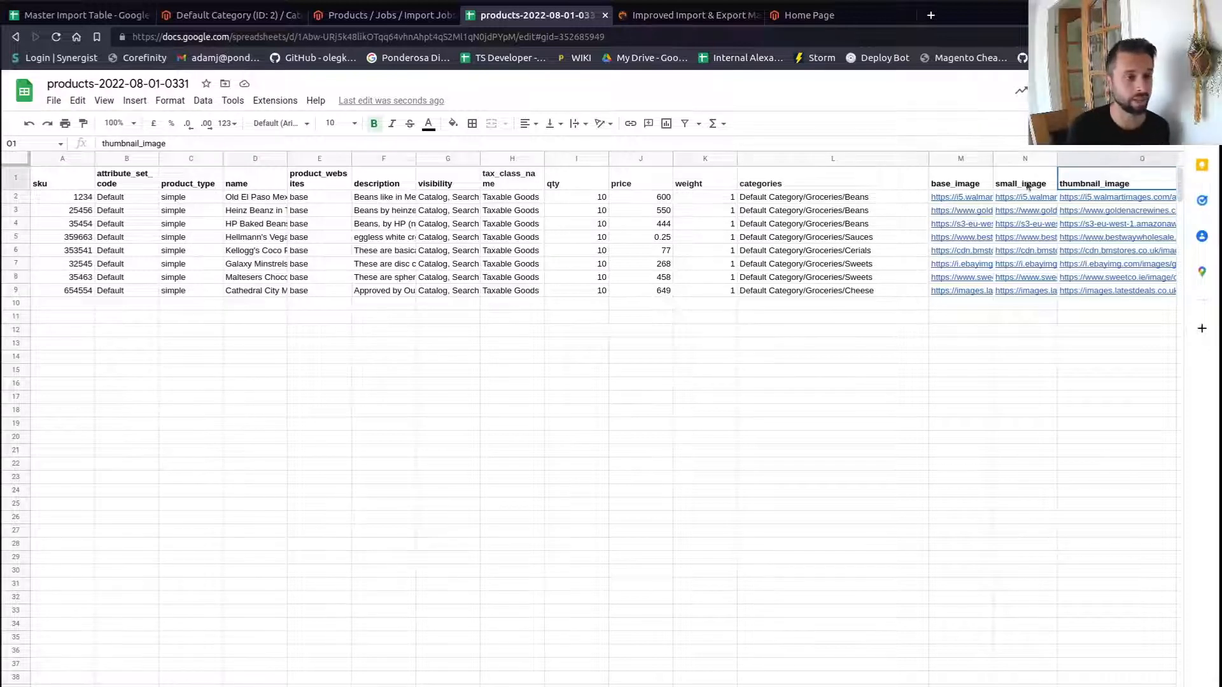
double_click(1075, 183)
key(Left)
key(Left)
key(Left)
key(Left)
key(Left)
key(Left)
key(Left)
key(Left)
key(Left)
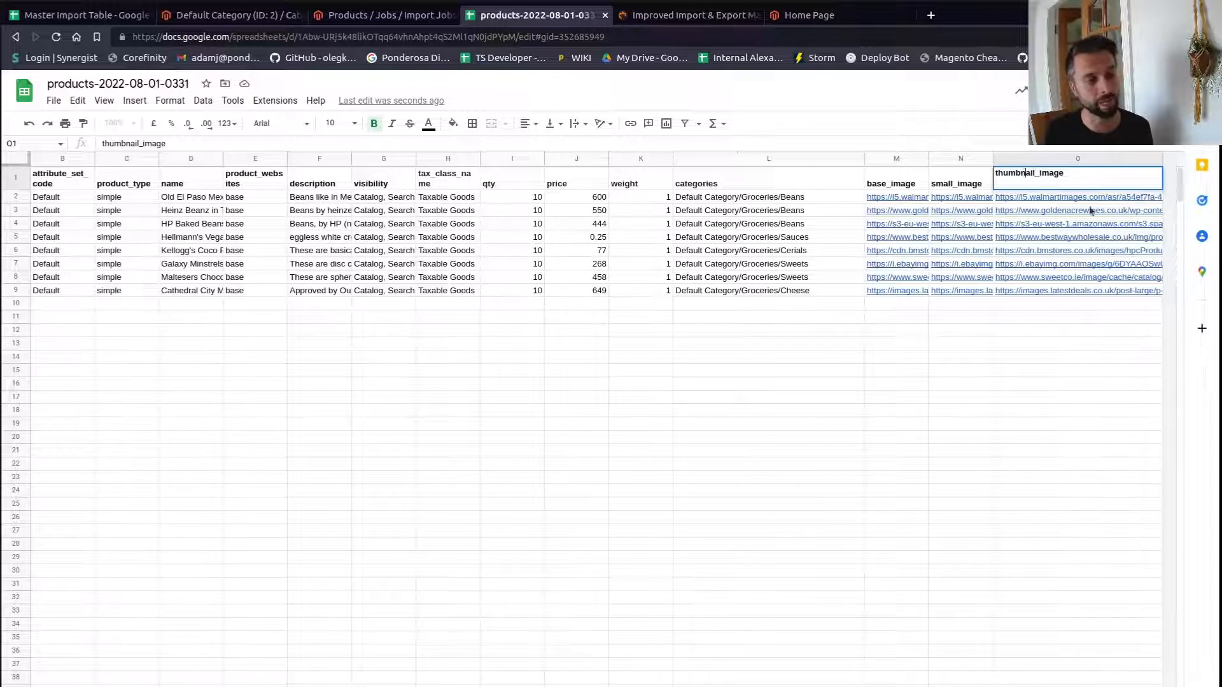
key(BackSpace)
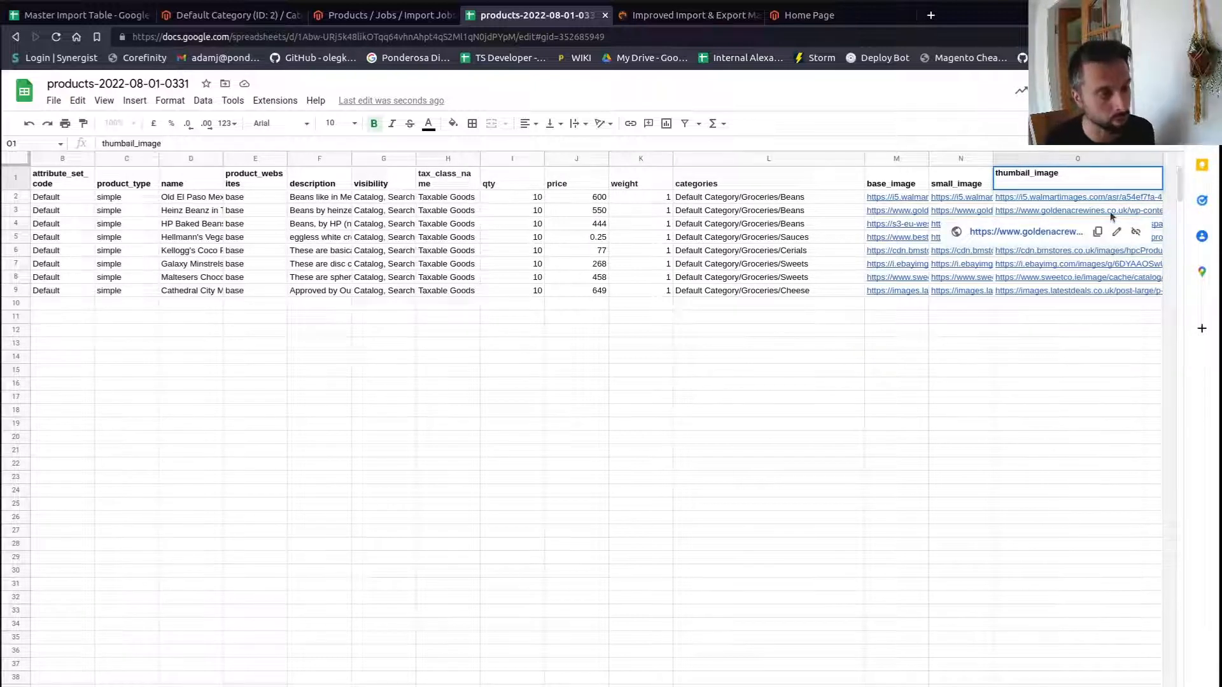
text(n)
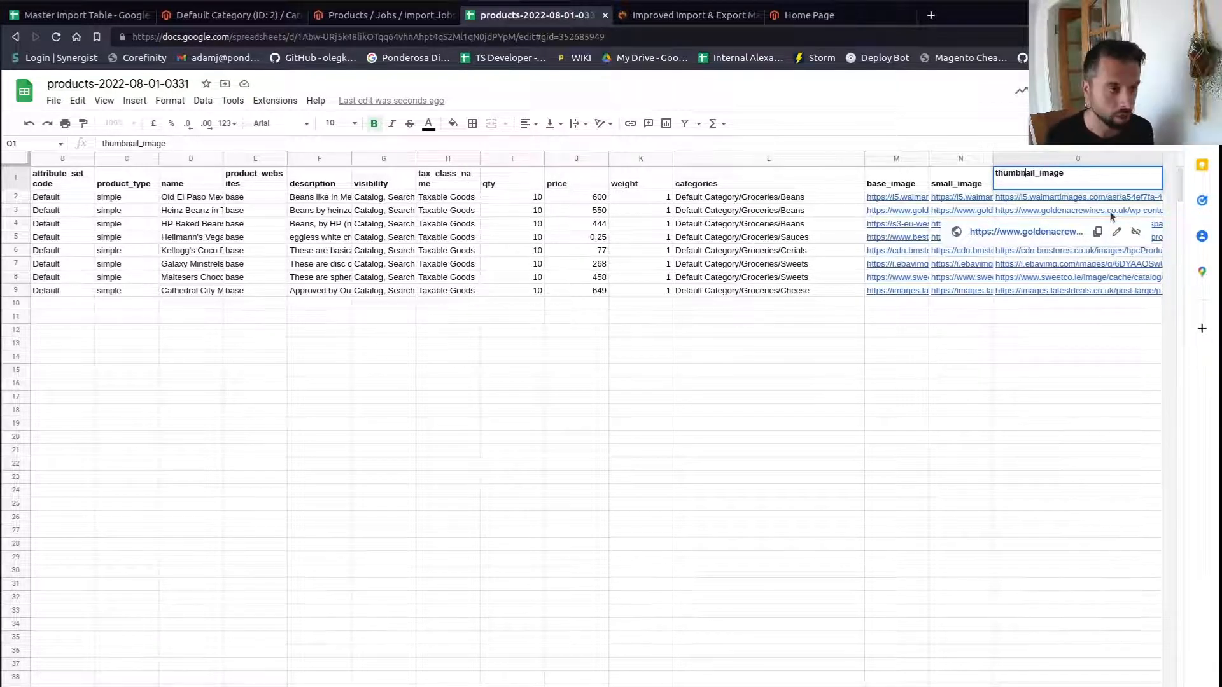
key(Return)
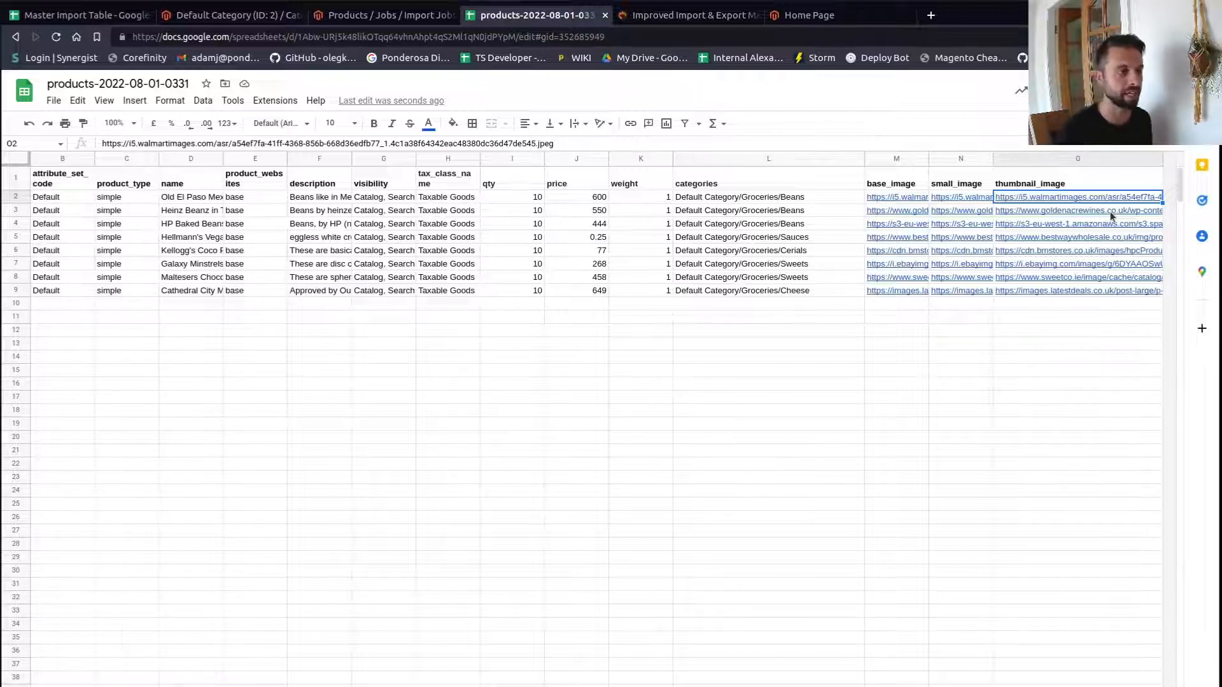
- Examine the qty, price and weight columns across the product rows
click(966, 184)
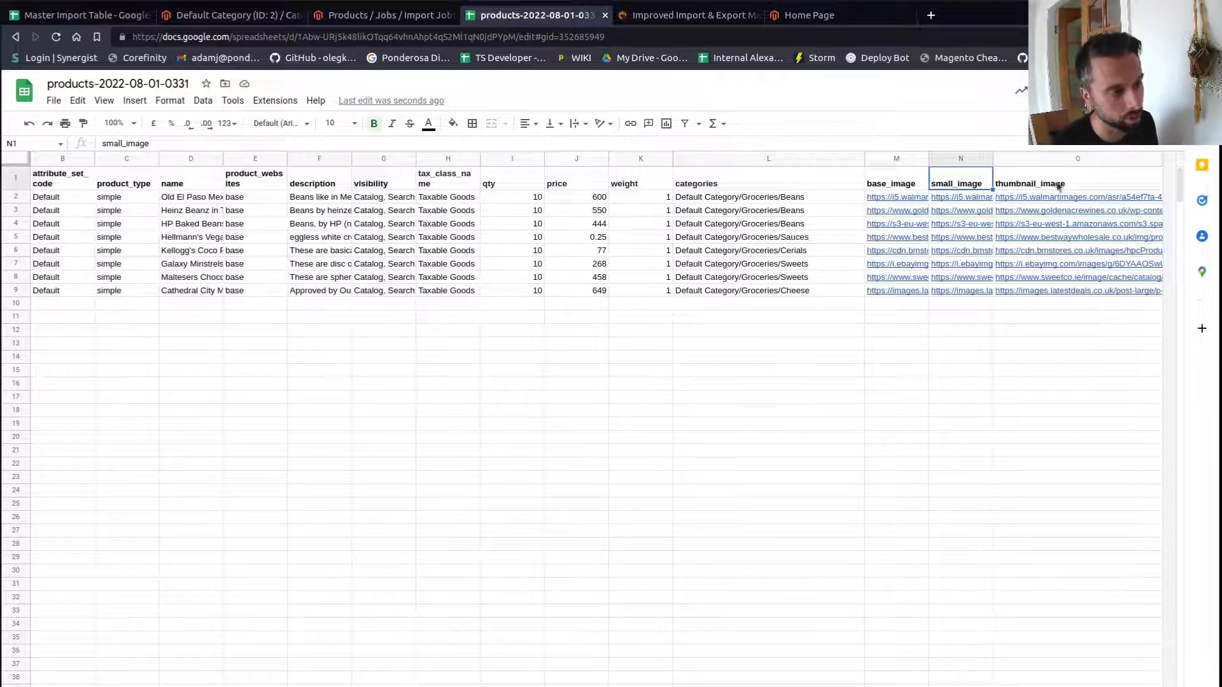
click(572, 318)
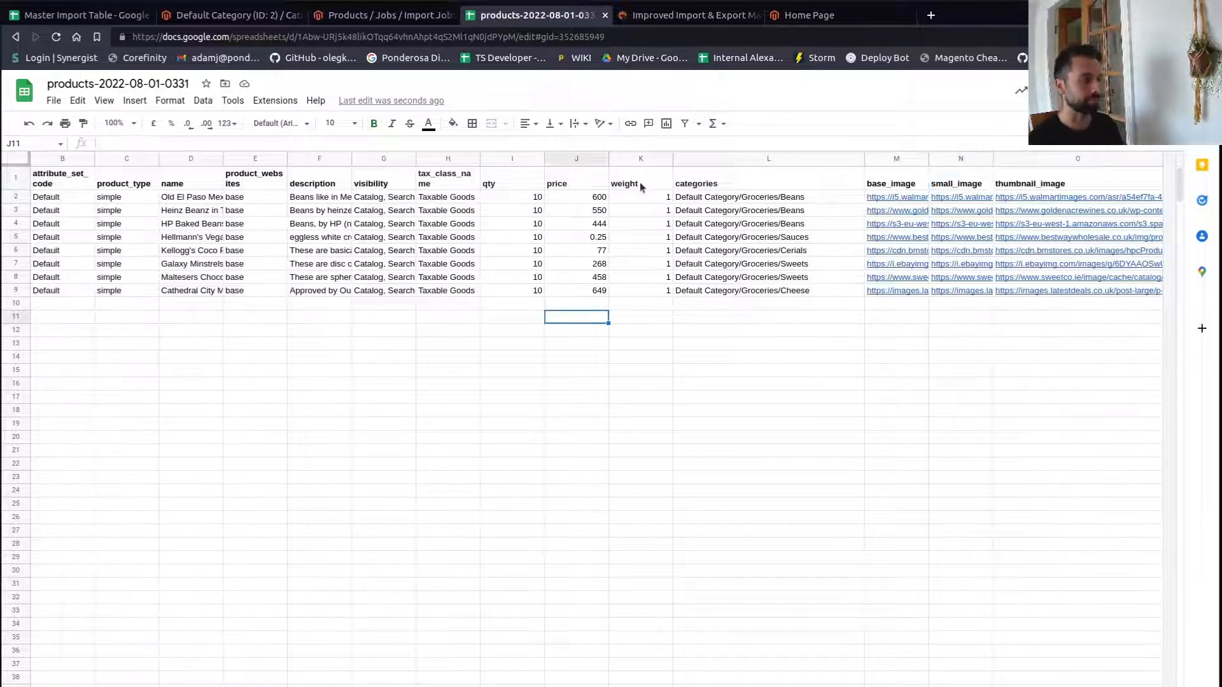
drag(640, 197, 598, 290)
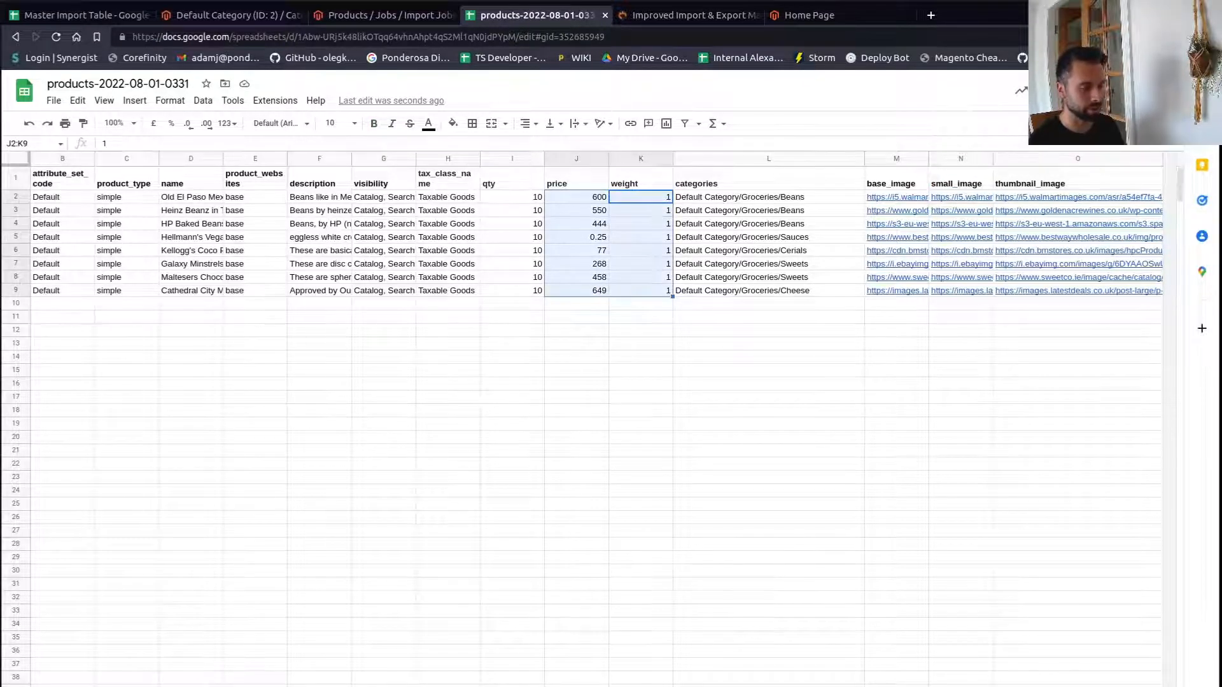
scroll(598, 290, left, 1)
click(515, 308)
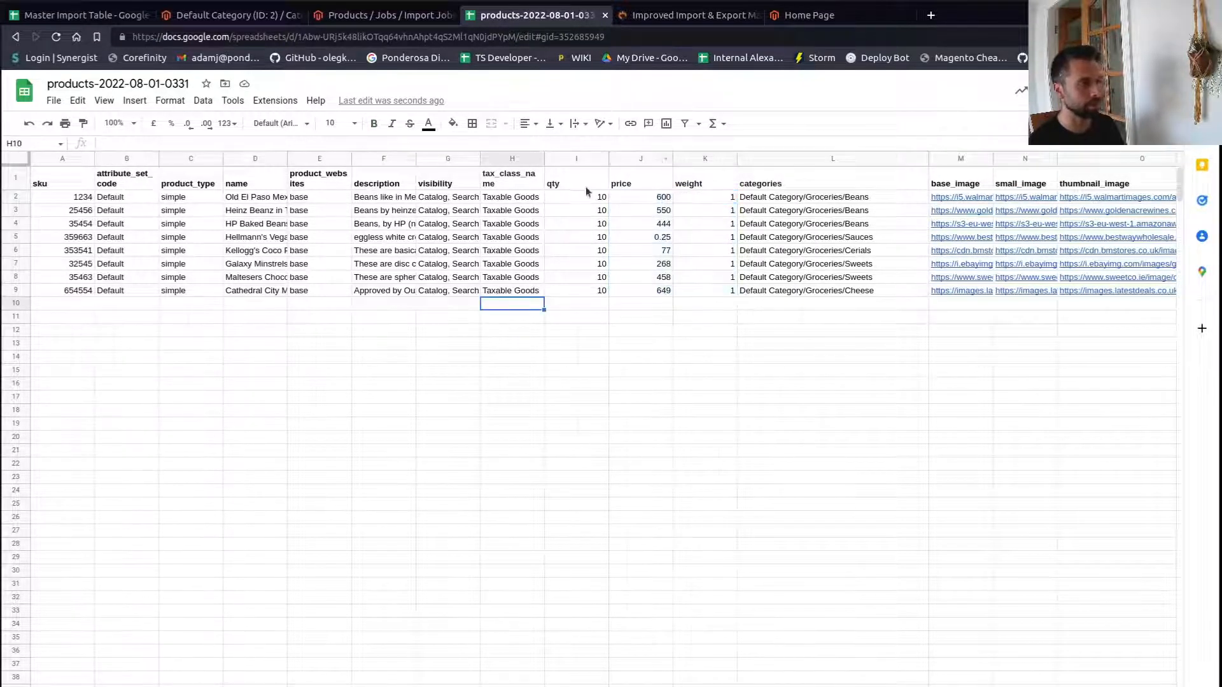
drag(586, 191, 598, 299)
click(704, 306)
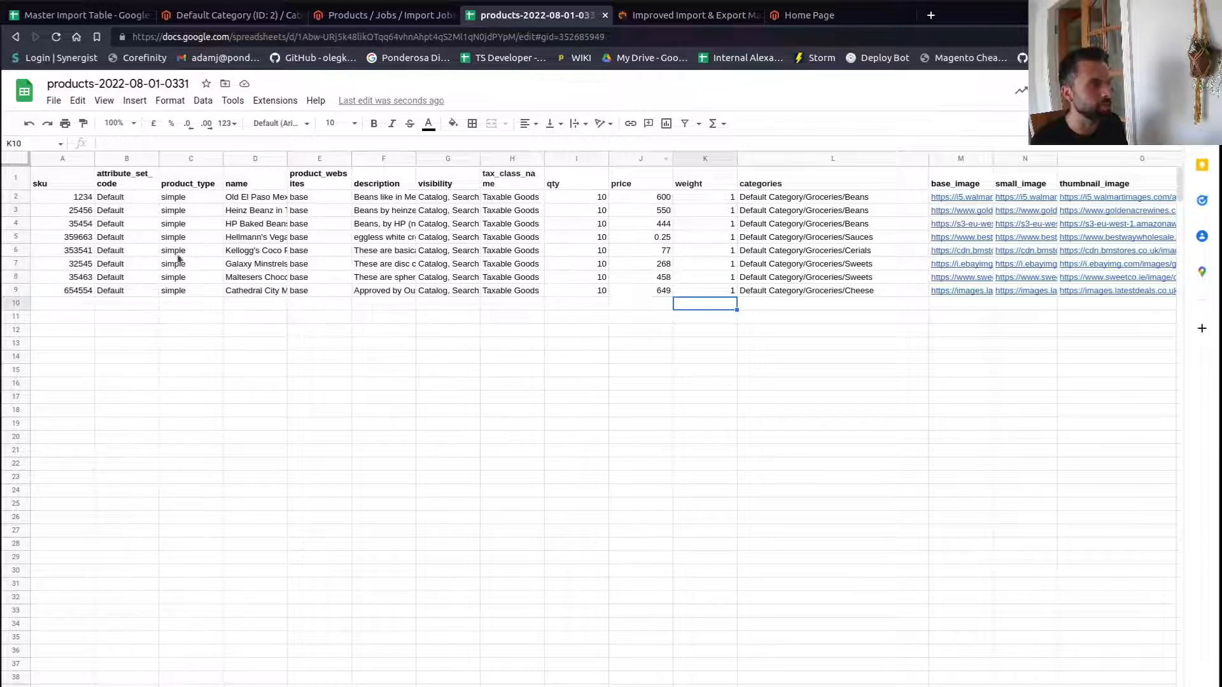
- Review the import job's import settings and import behaviour options in the store admin
click(381, 15)
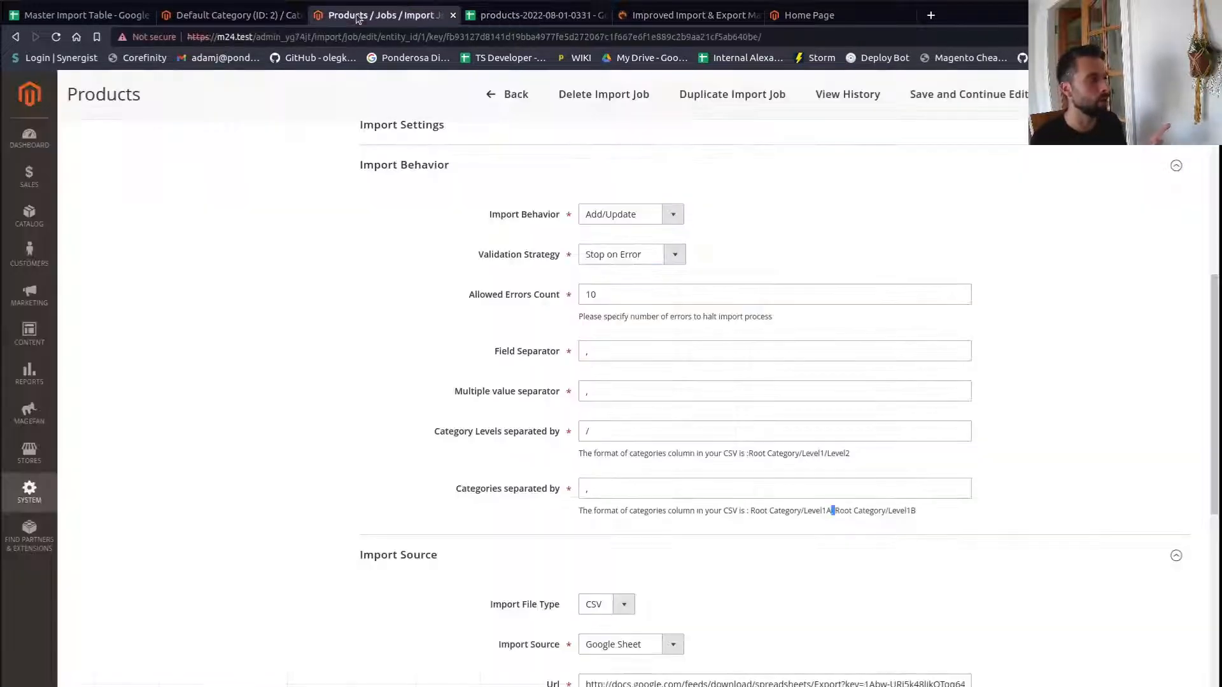
scroll(182, 349, down, 4)
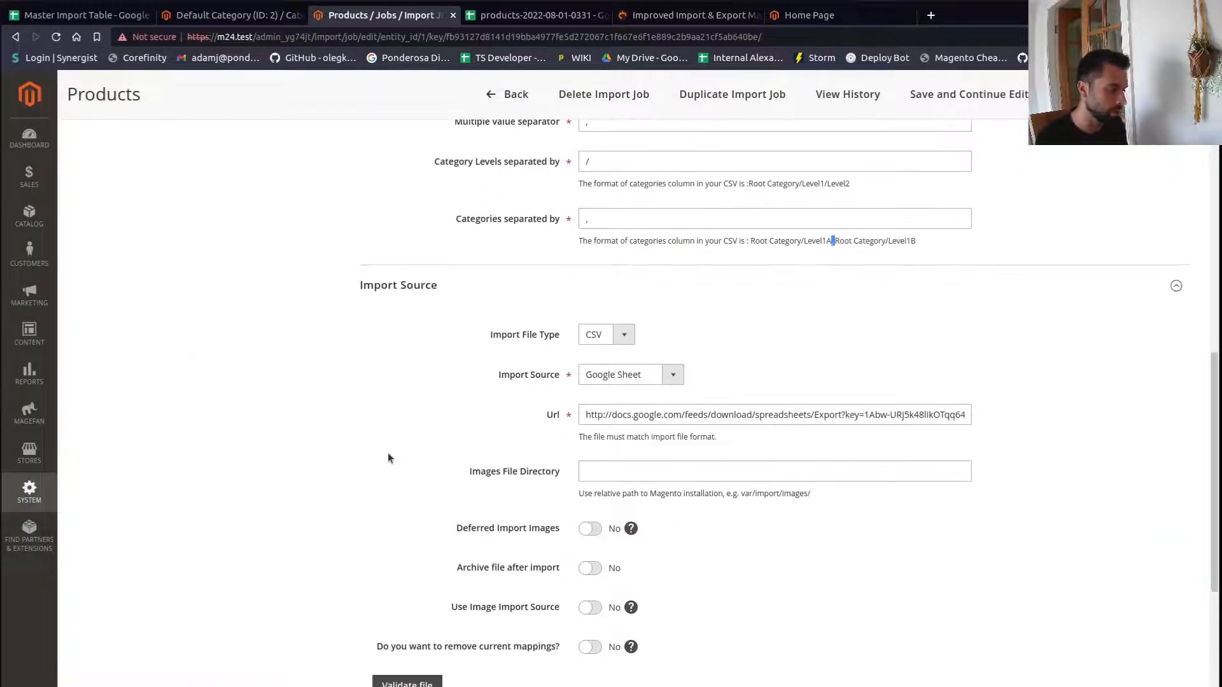
scroll(920, 634, up, 14)
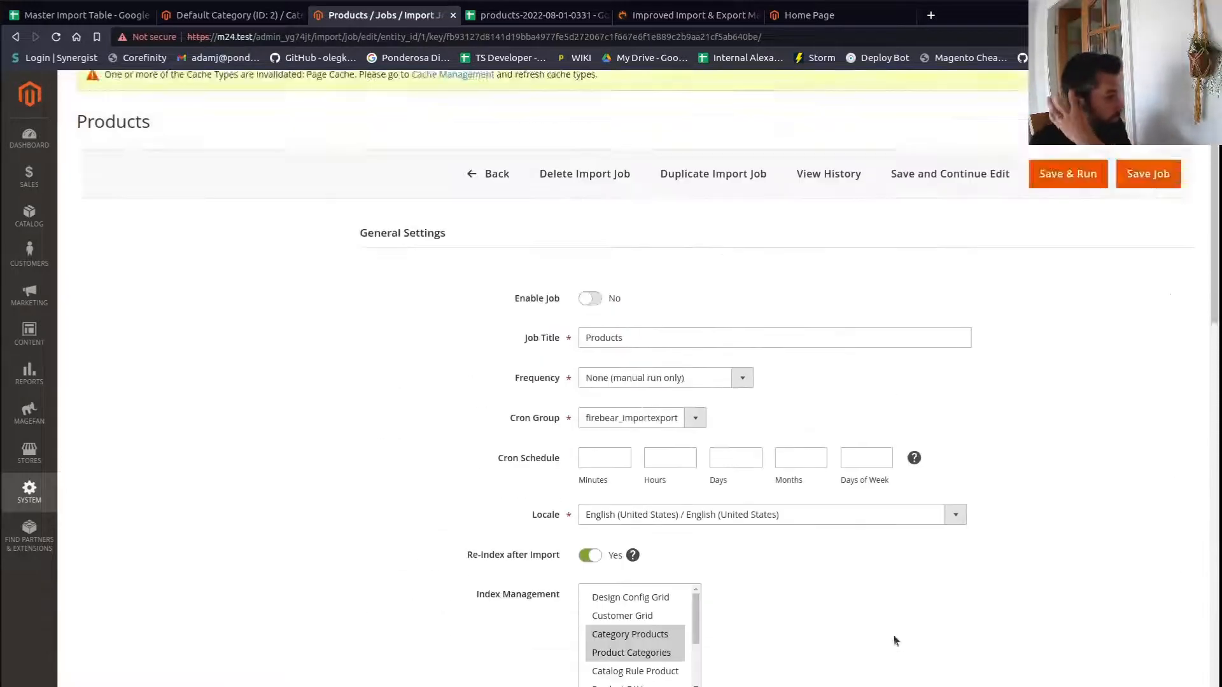
scroll(893, 635, down, 3)
click(477, 596)
scroll(423, 611, down, 7)
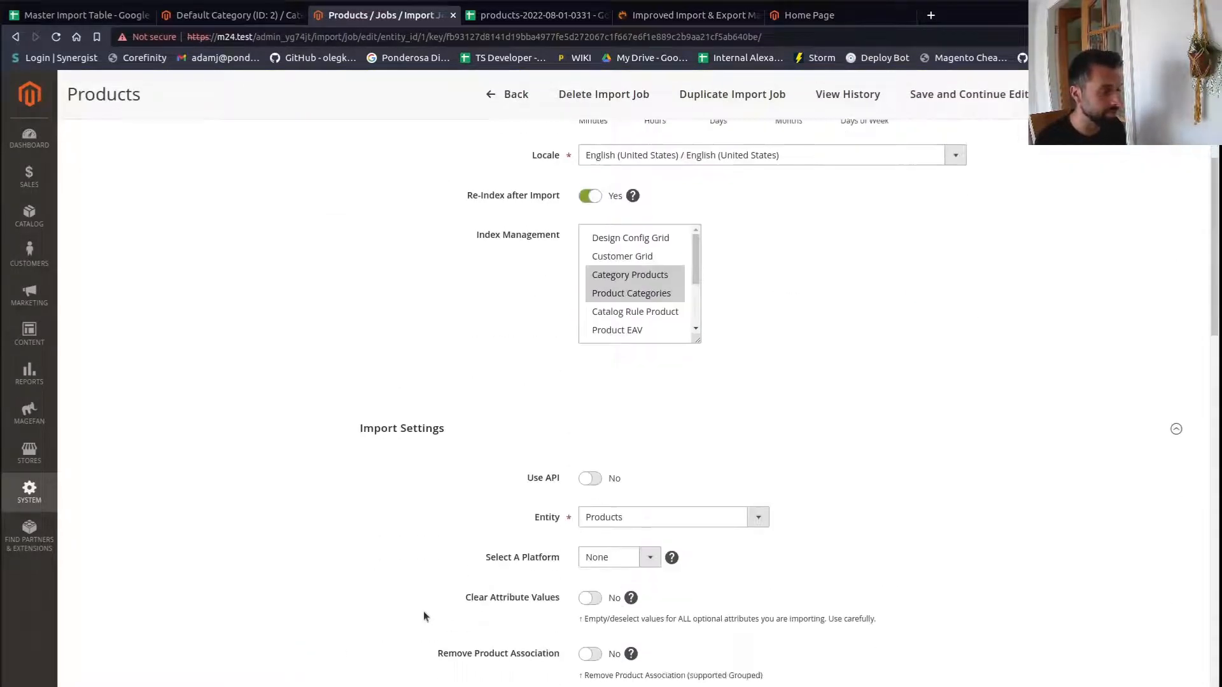
scroll(638, 209, down, 1)
scroll(720, 208, up, 1)
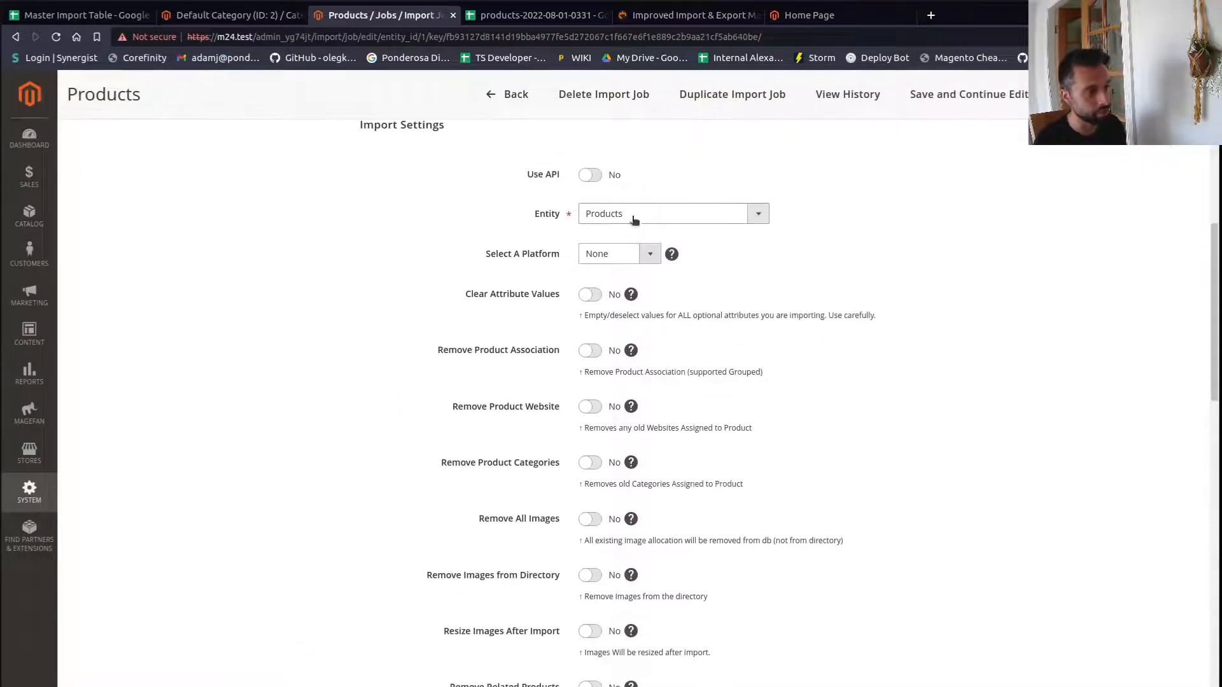
scroll(589, 327, down, 1)
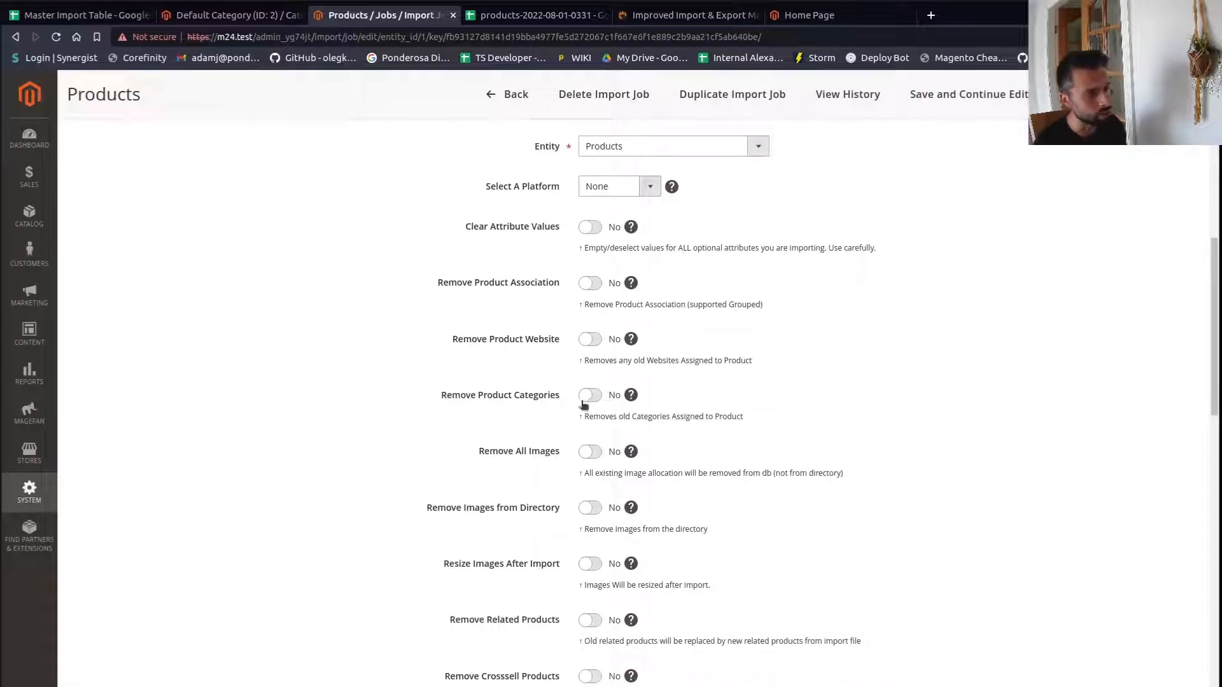
scroll(588, 391, down, 2)
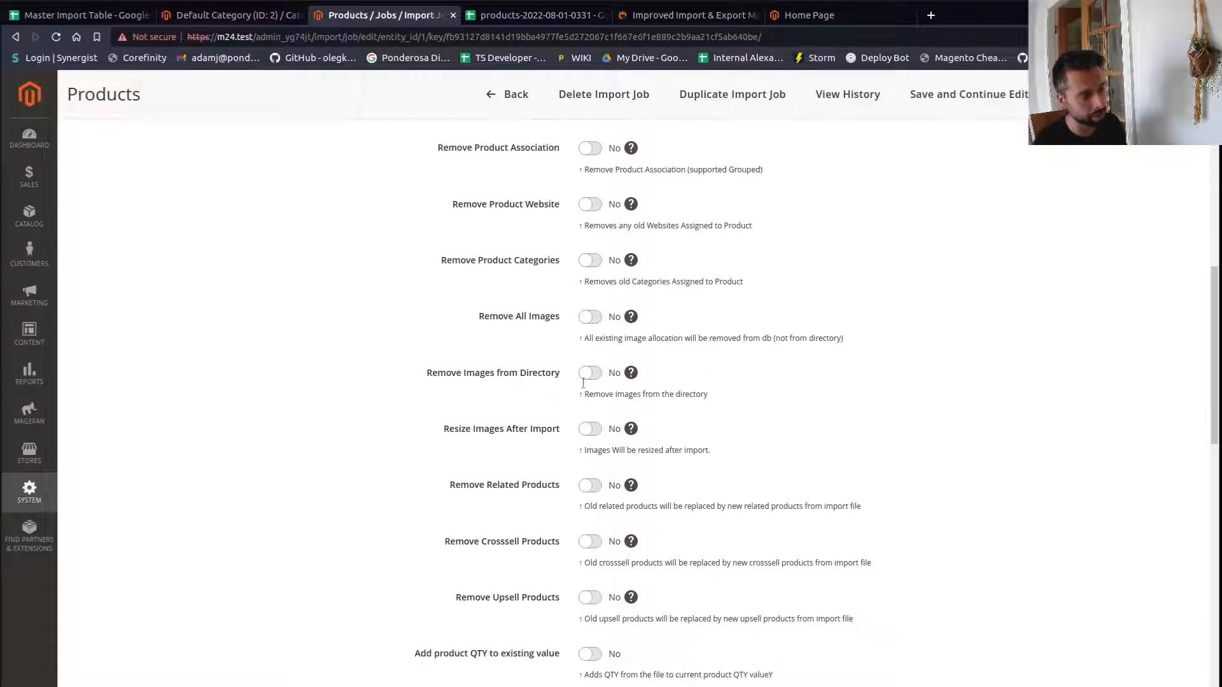
scroll(590, 320, down, 3)
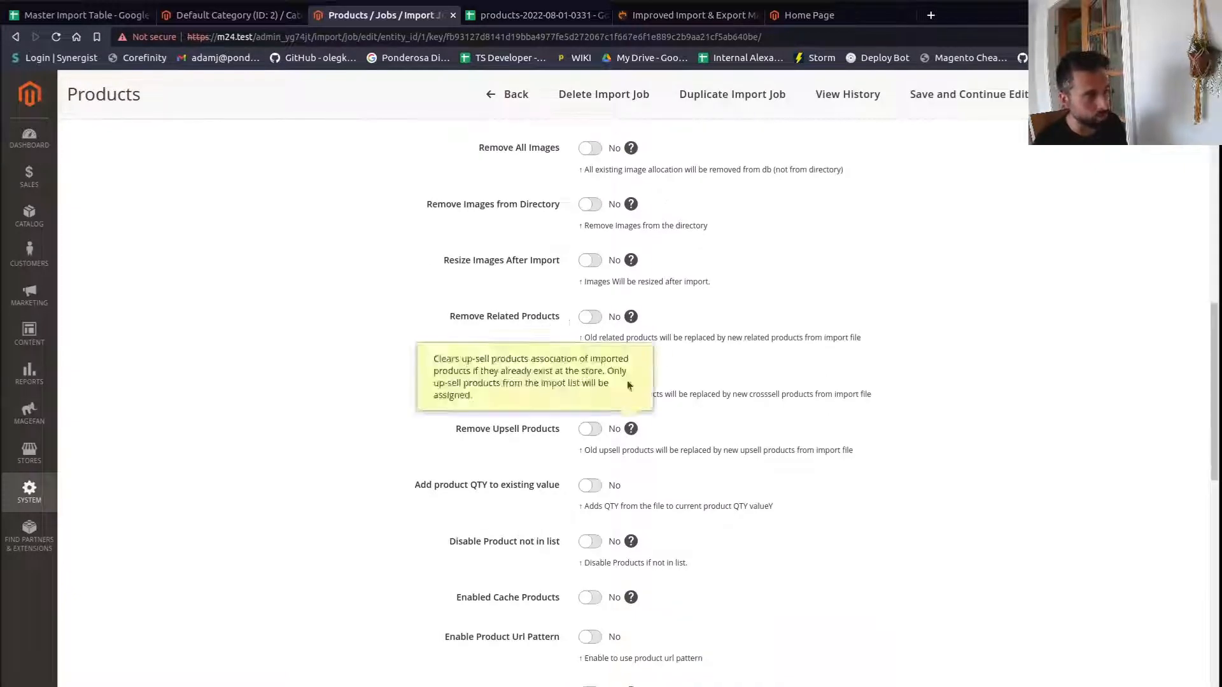
scroll(745, 595, down, 1)
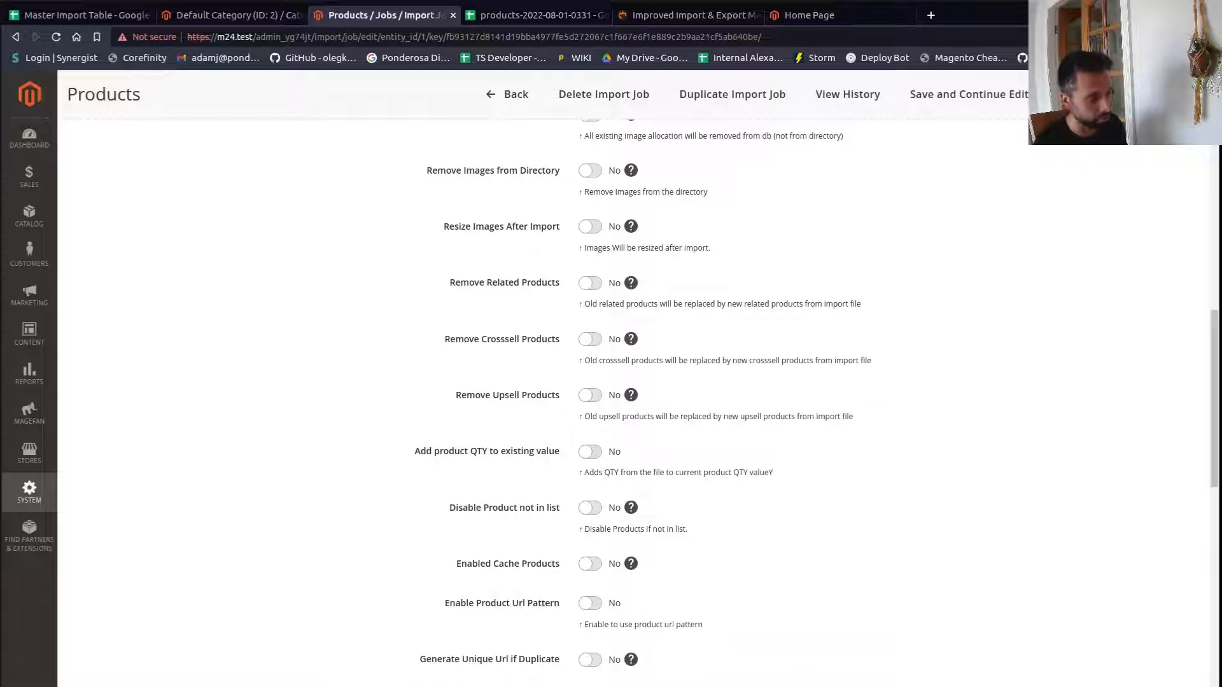
scroll(1033, 672, down, 9)
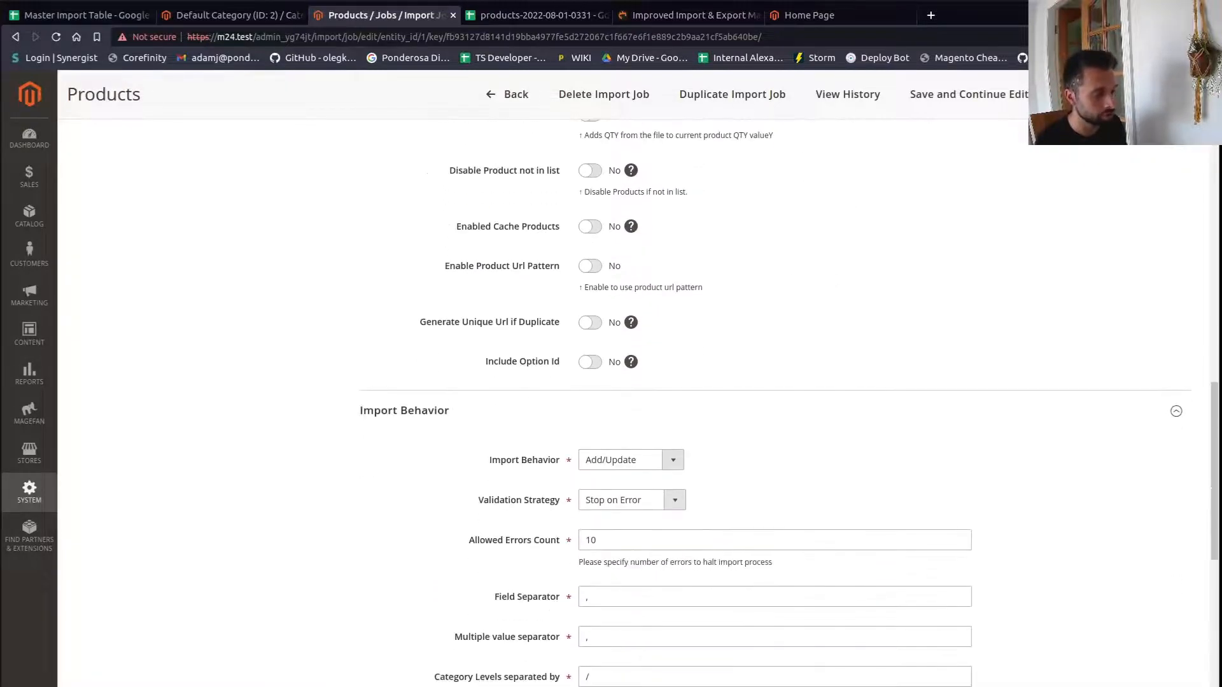
scroll(1034, 672, down, 5)
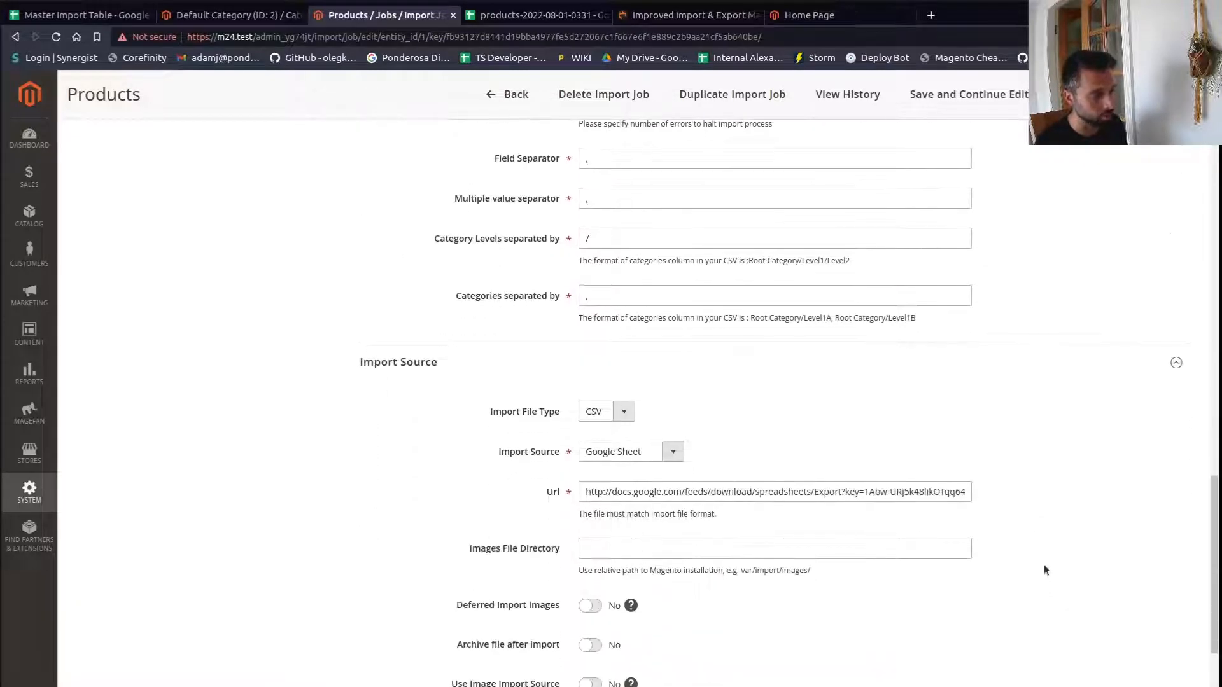
- Open the Map Categories root category list and close it without choosing a category
click(236, 17)
click(386, 20)
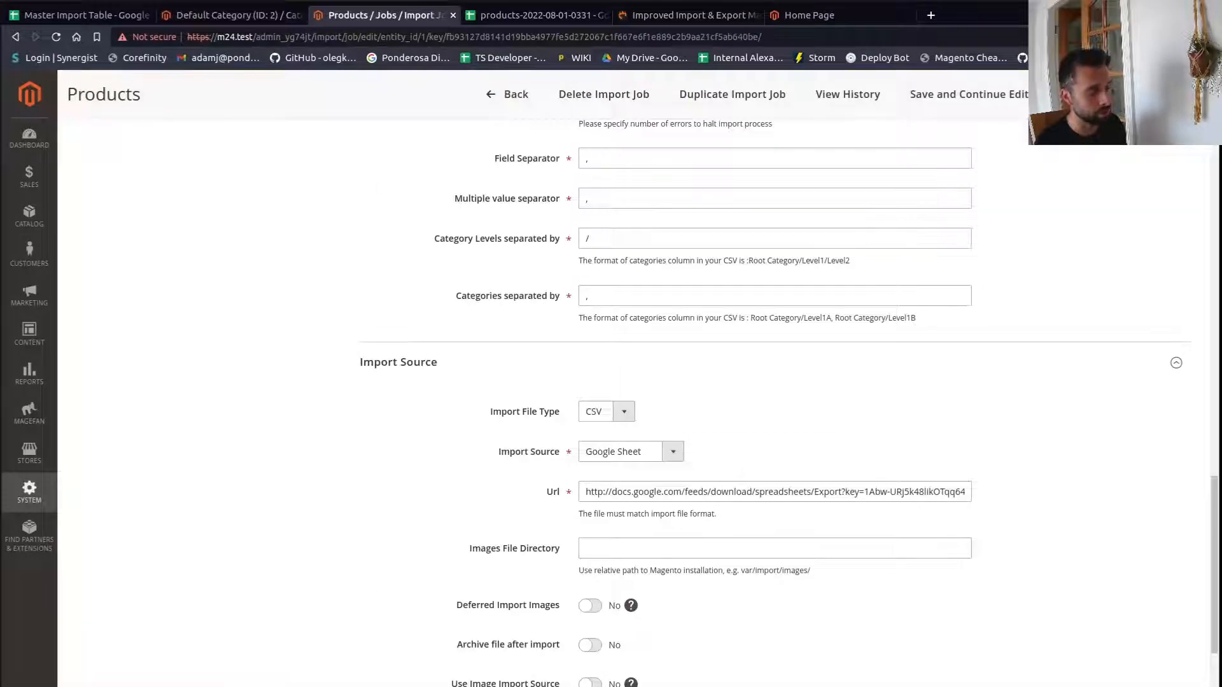
scroll(922, 668, down, 3)
scroll(884, 620, down, 10)
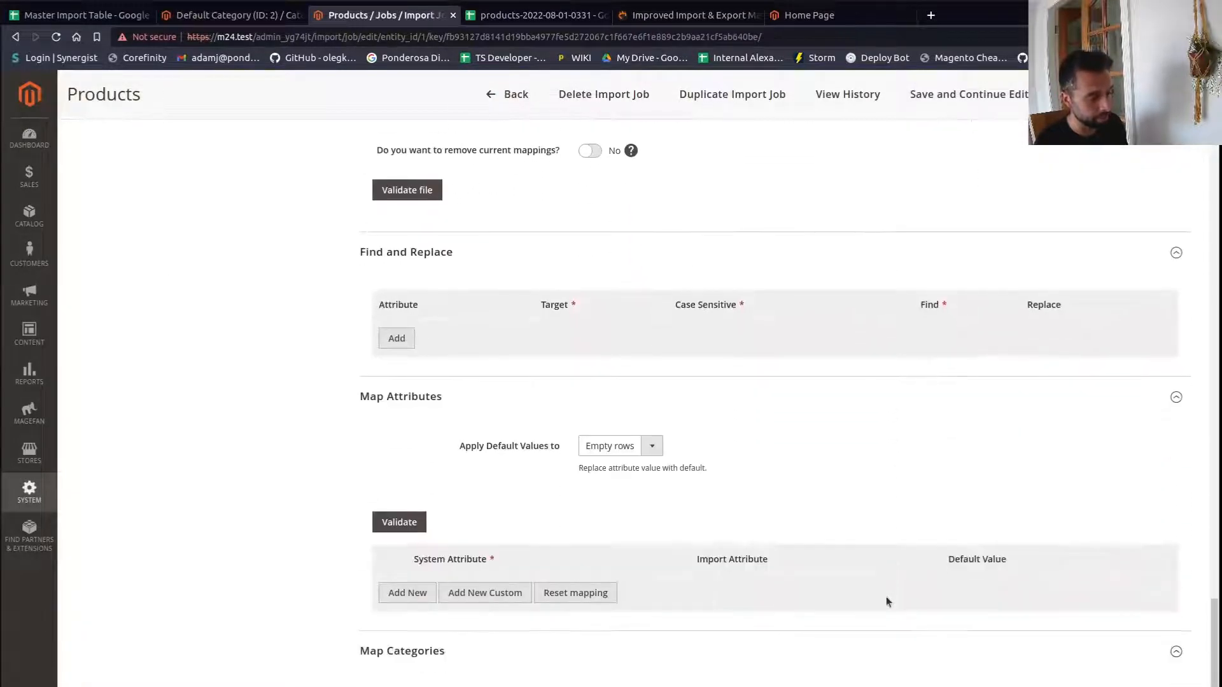
click(684, 532)
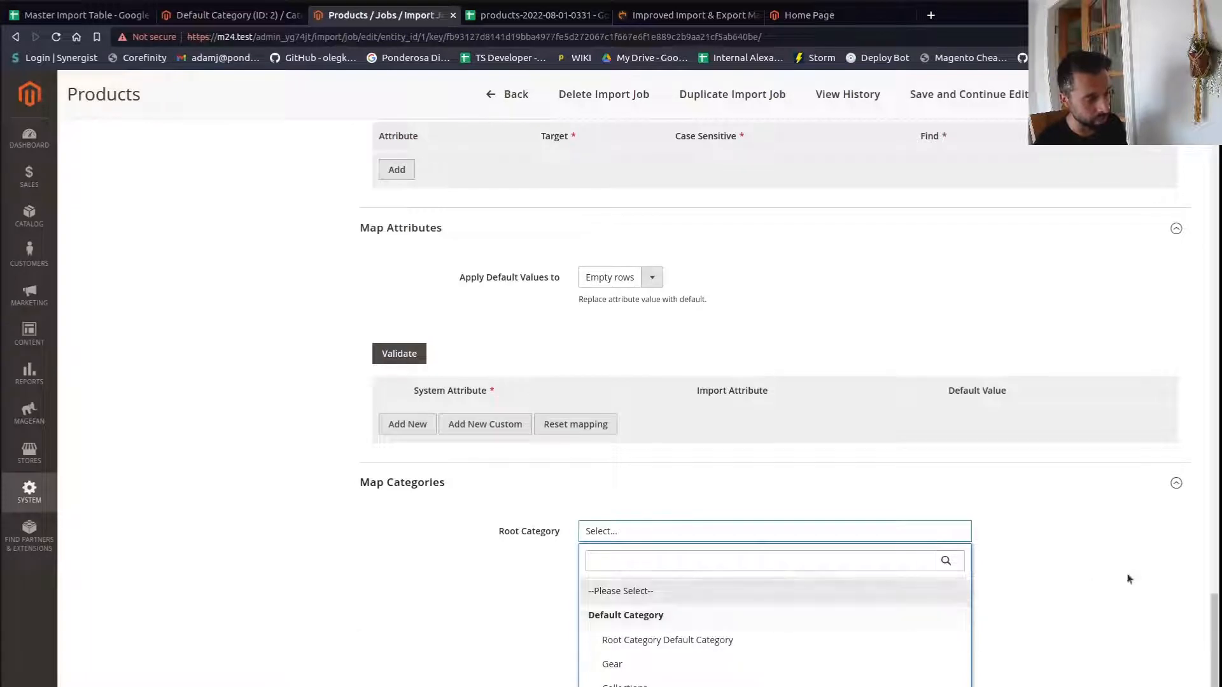
click(1064, 556)
- Review the price rules and configurable product options further down the job form
scroll(1001, 571, down, 6)
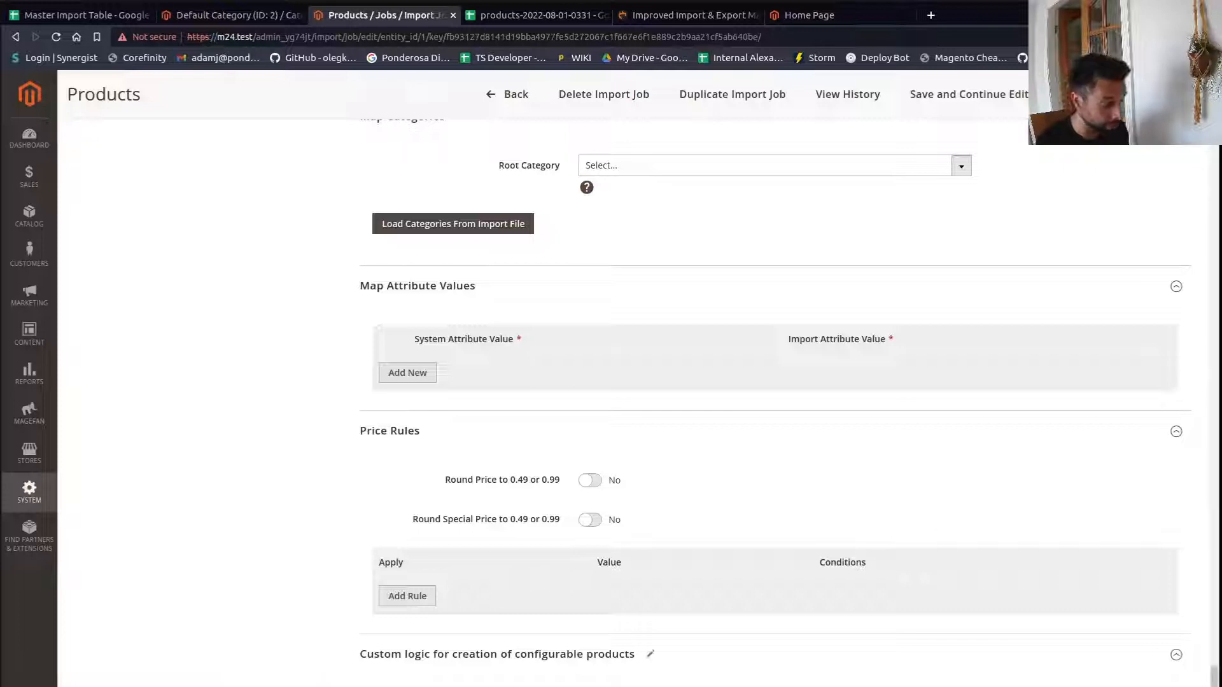
scroll(804, 671, down, 4)
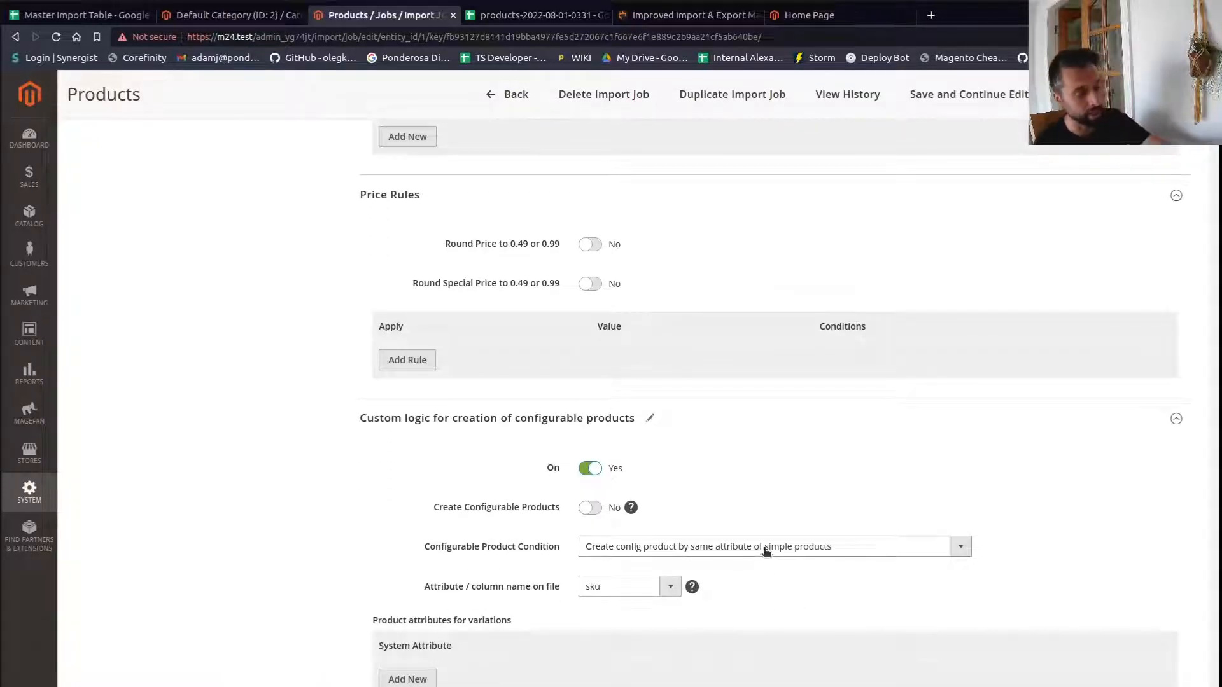
click(765, 551)
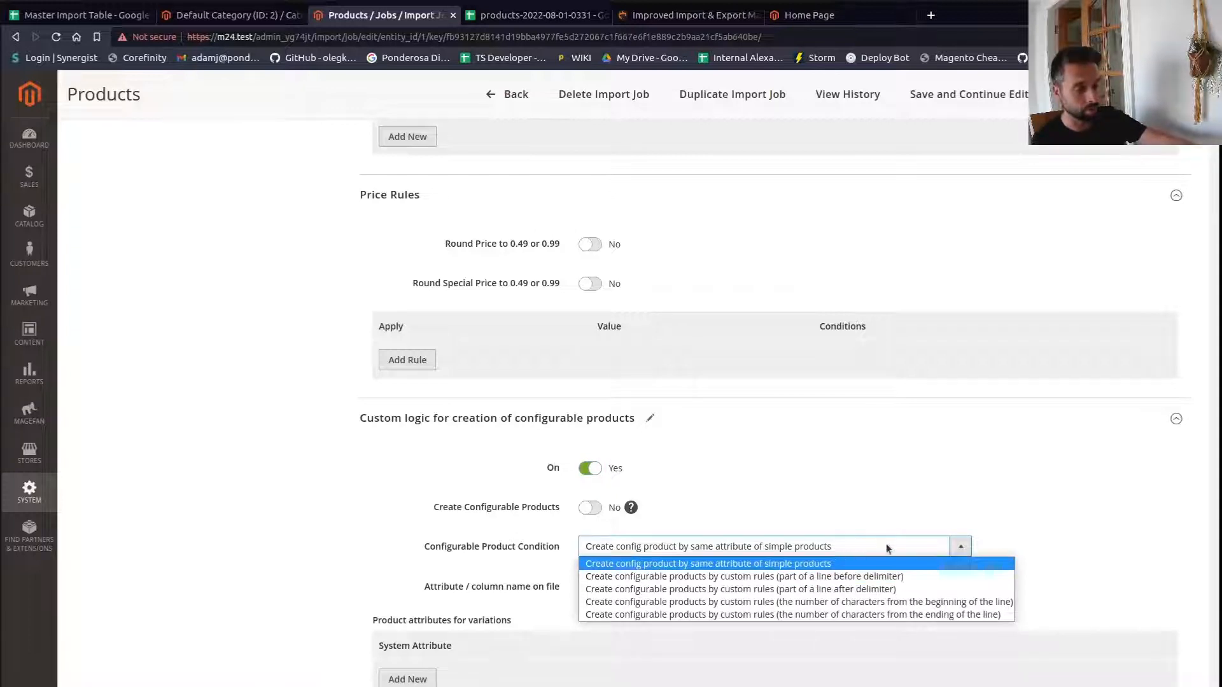
click(893, 488)
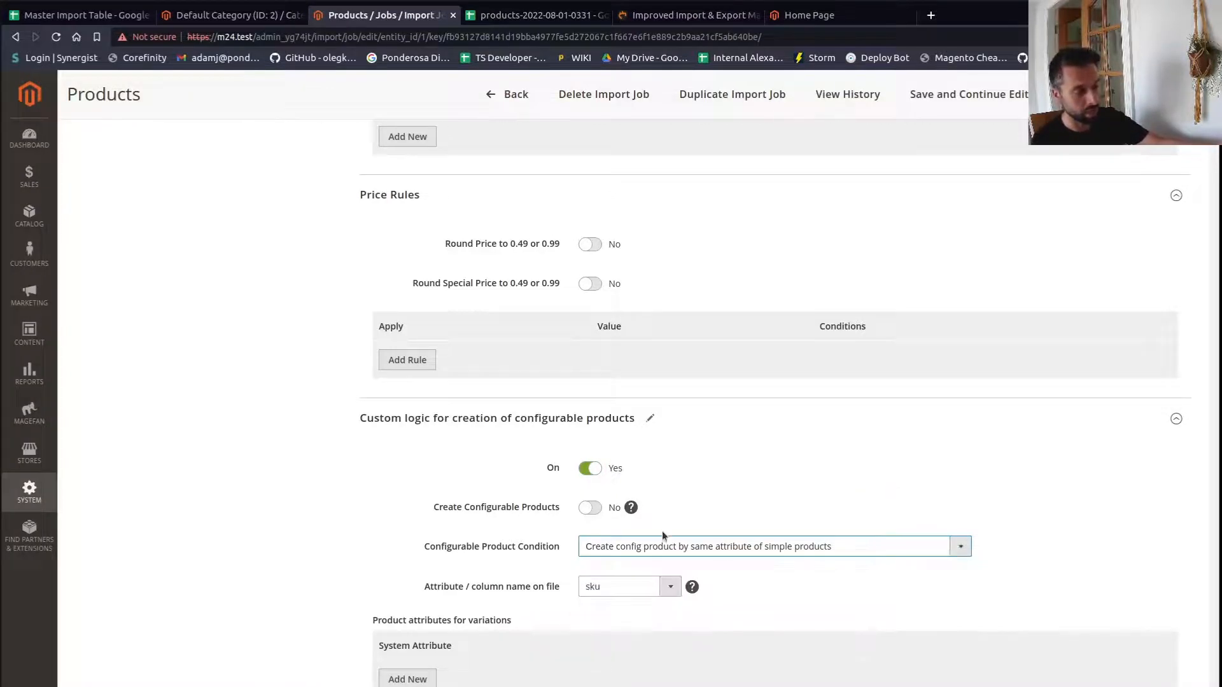
scroll(658, 472, up, 4)
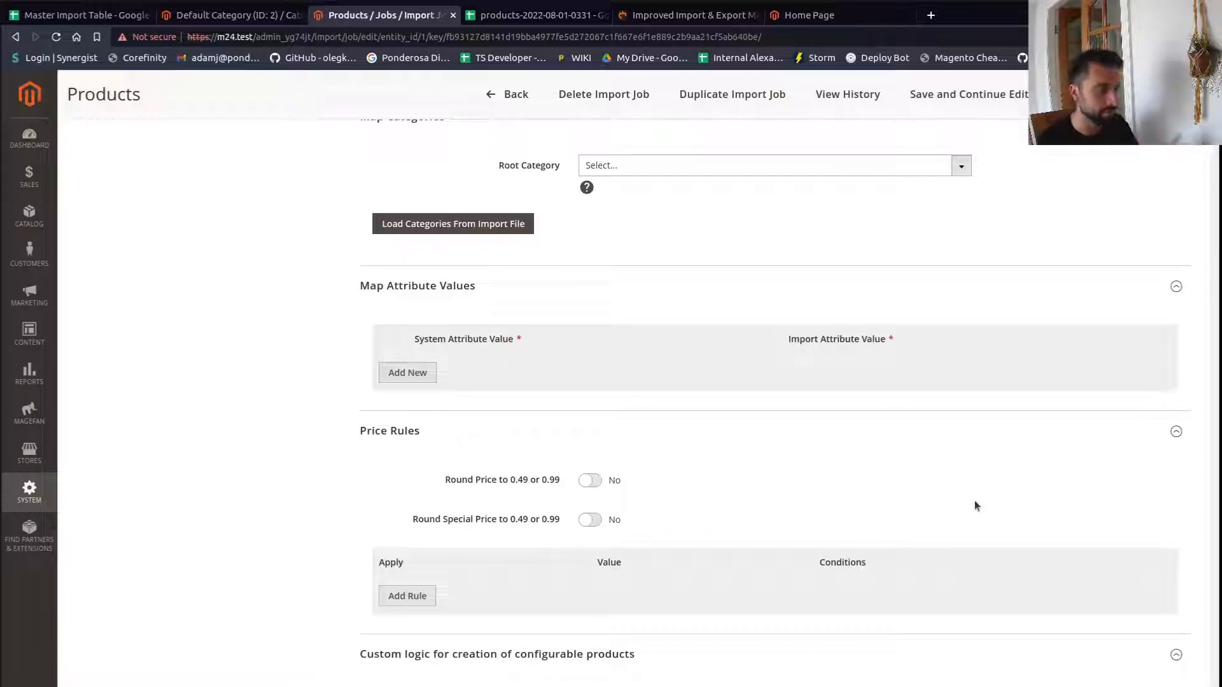
scroll(788, 223, up, 15)
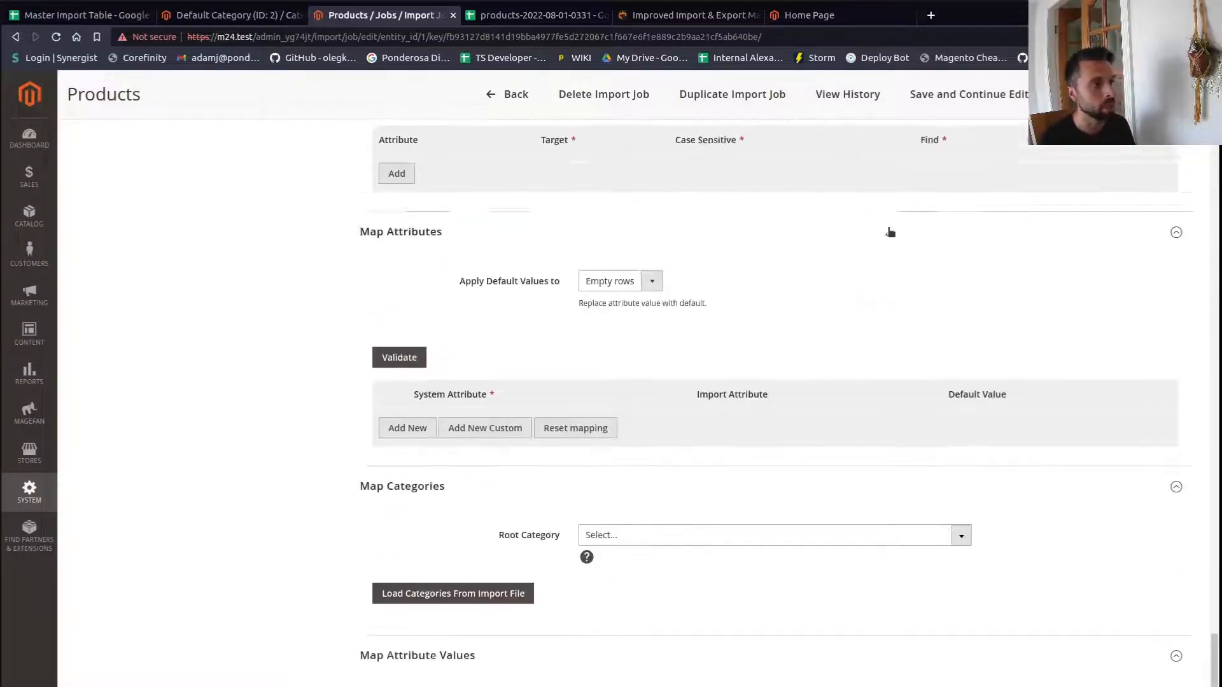
scroll(925, 254, up, 5)
scroll(934, 280, down, 2)
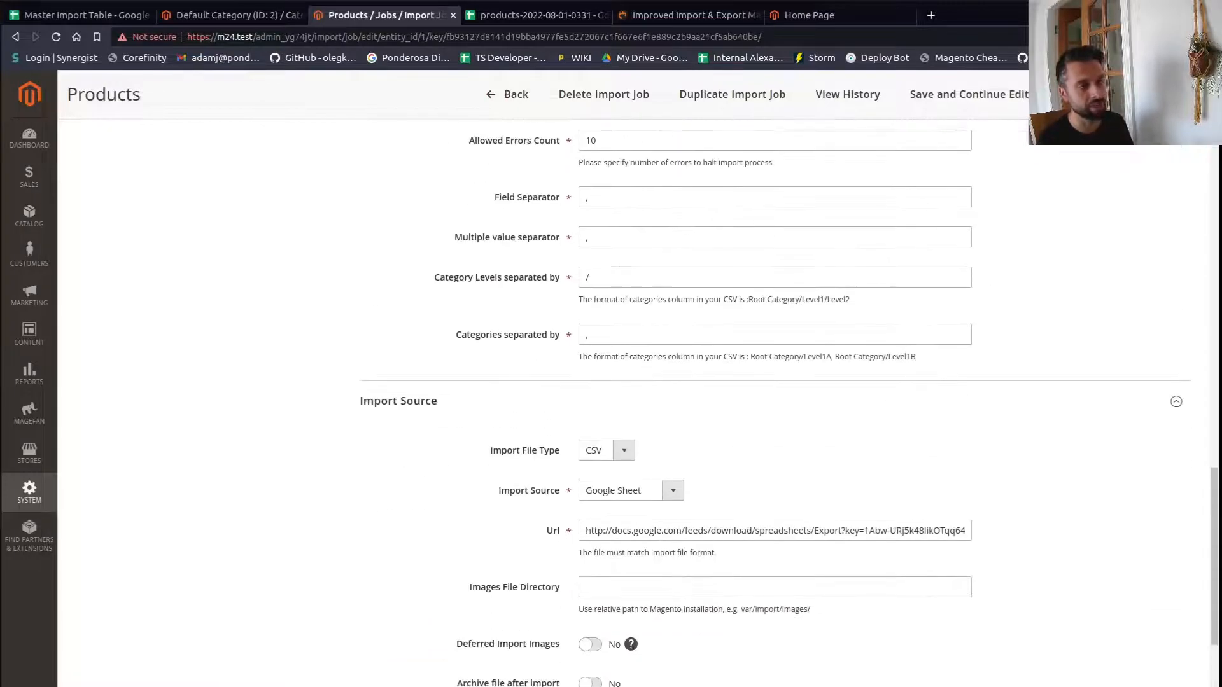
- Examine the end of the job's Google Sheet URL and compare it with the spreadsheet
drag(663, 533, 1027, 540)
click(1027, 541)
drag(882, 531, 1078, 531)
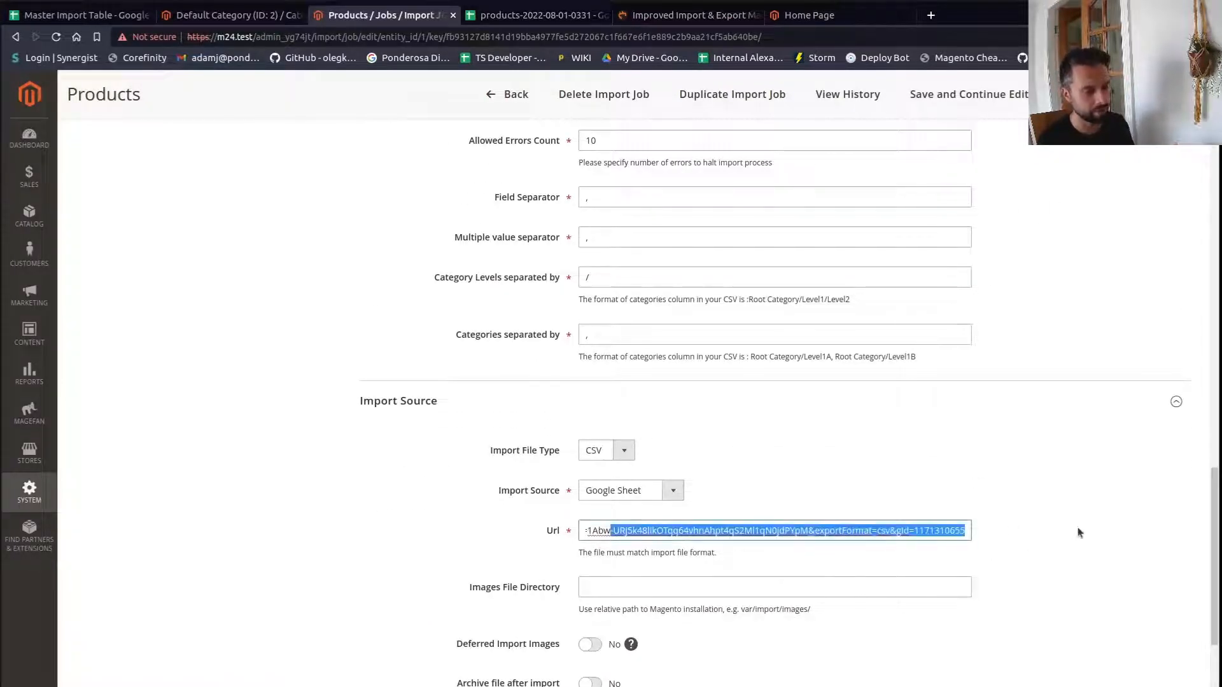
click(537, 15)
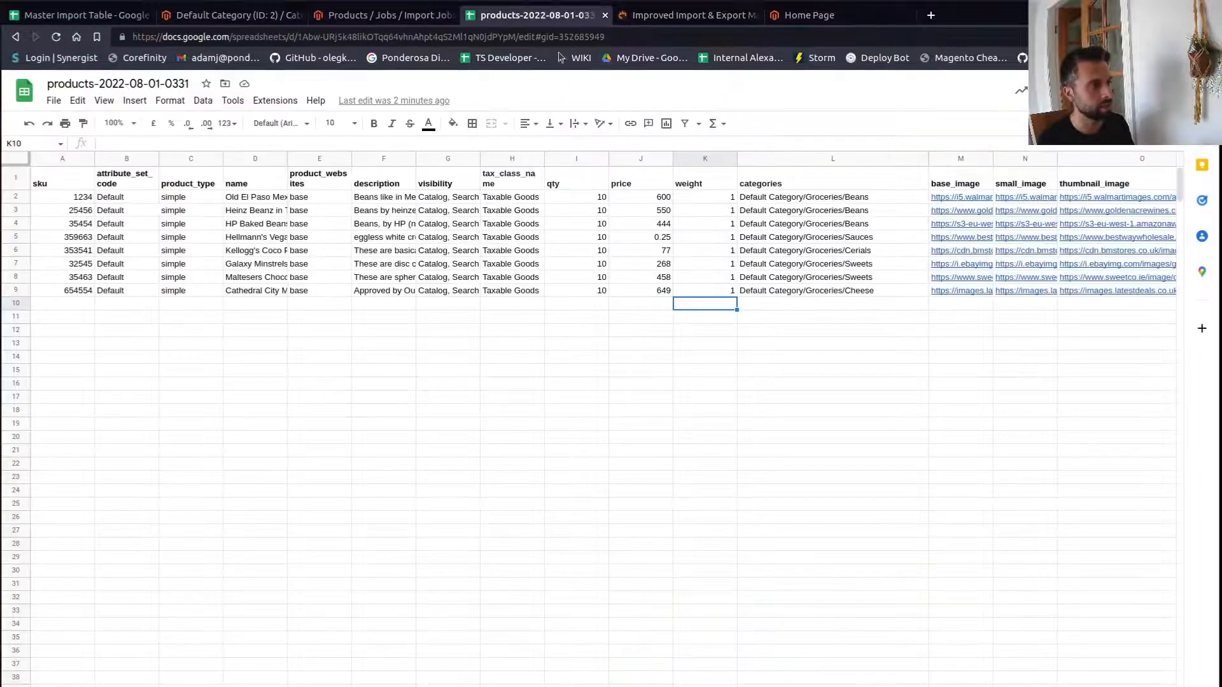
click(702, 398)
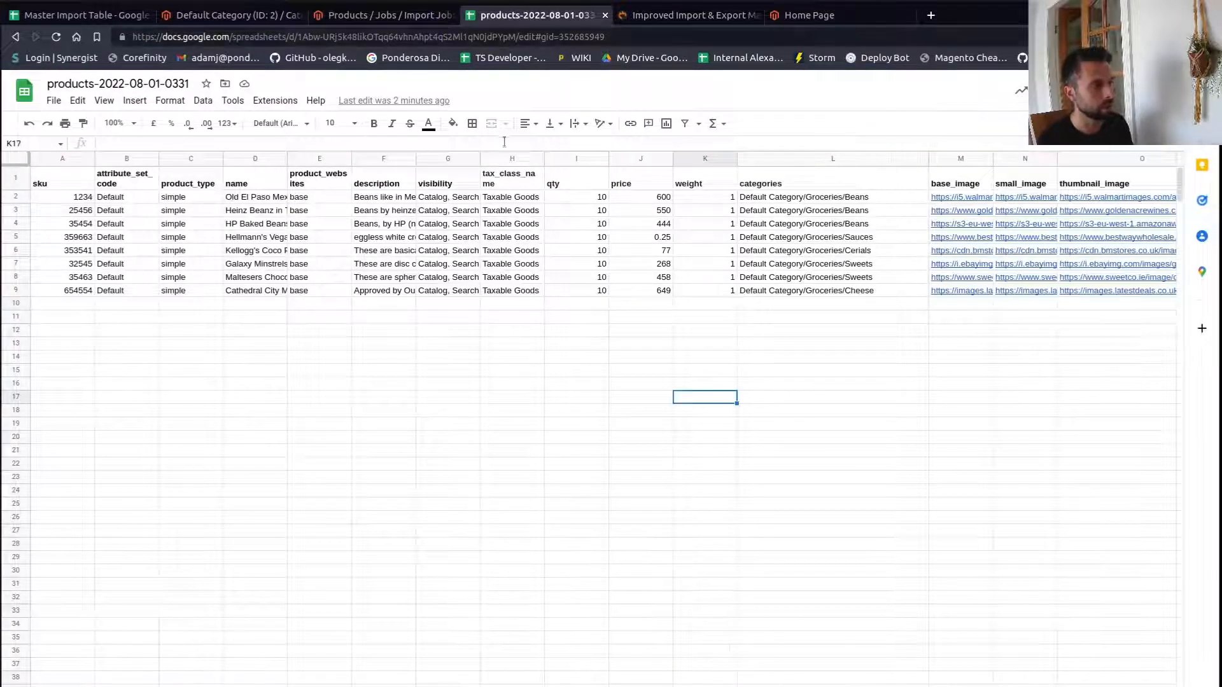
- Verify the job's Google Sheet URL against the spreadsheet address, then save and run the import job
drag(628, 32, 131, 36)
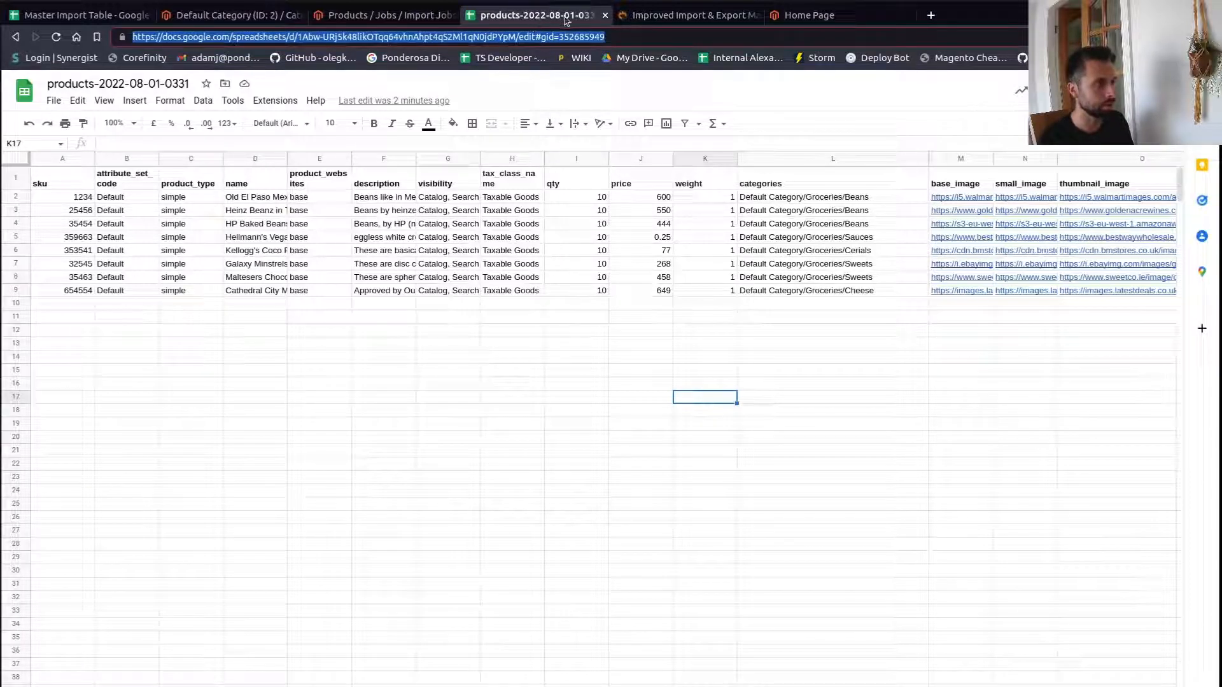
click(376, 14)
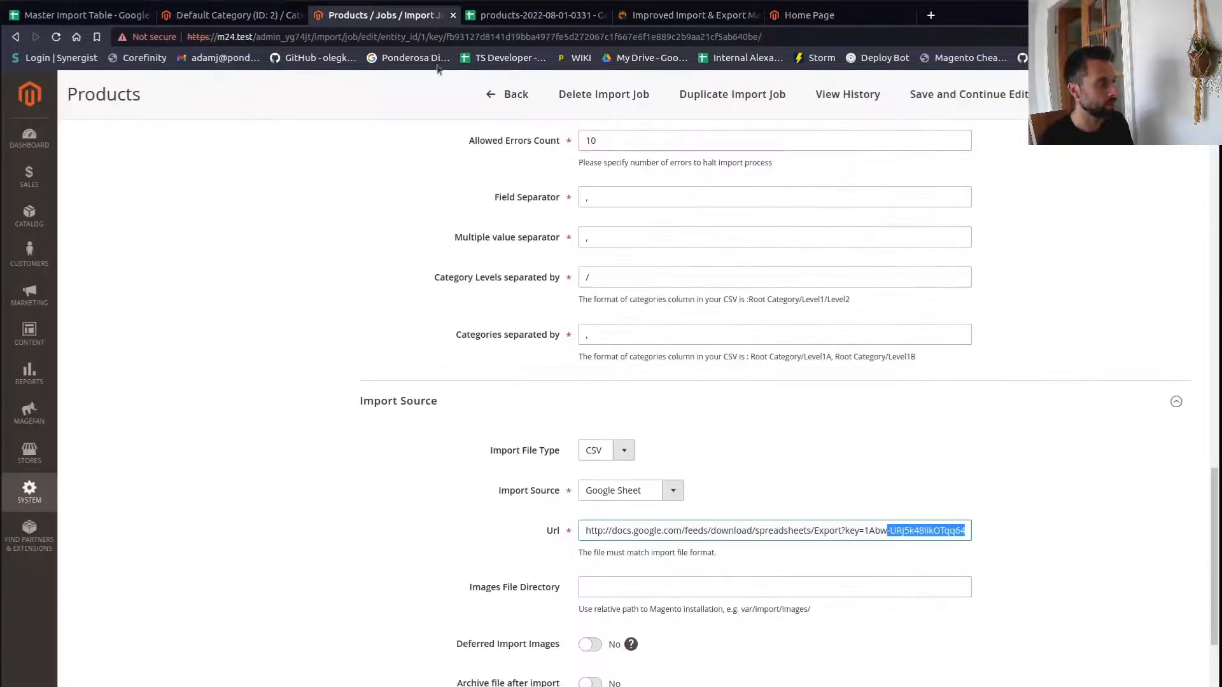
click(719, 537)
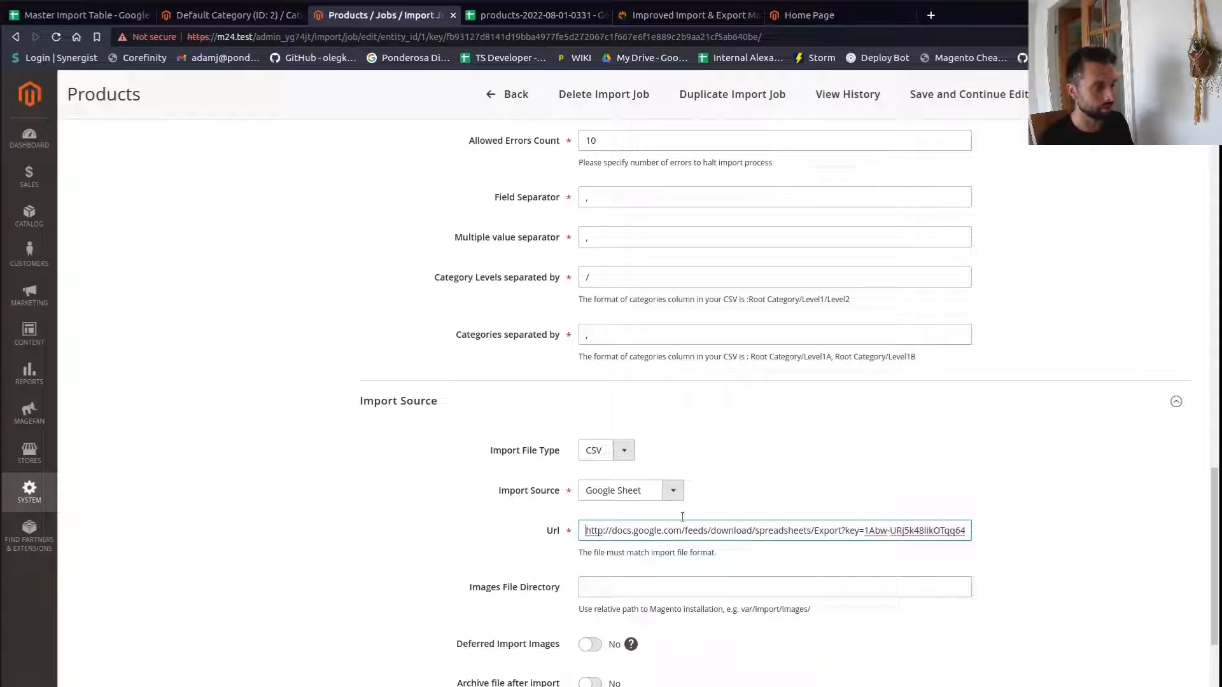
key(End)
key(ctrl+a)
click(1127, 546)
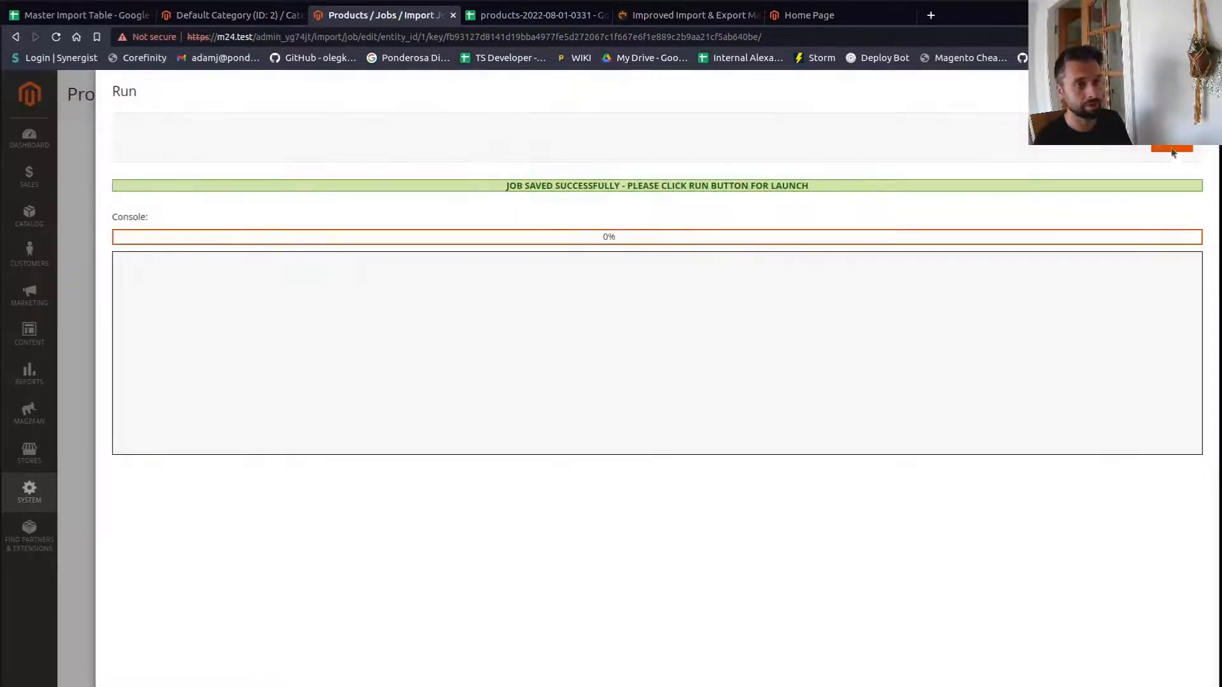
click(1173, 150)
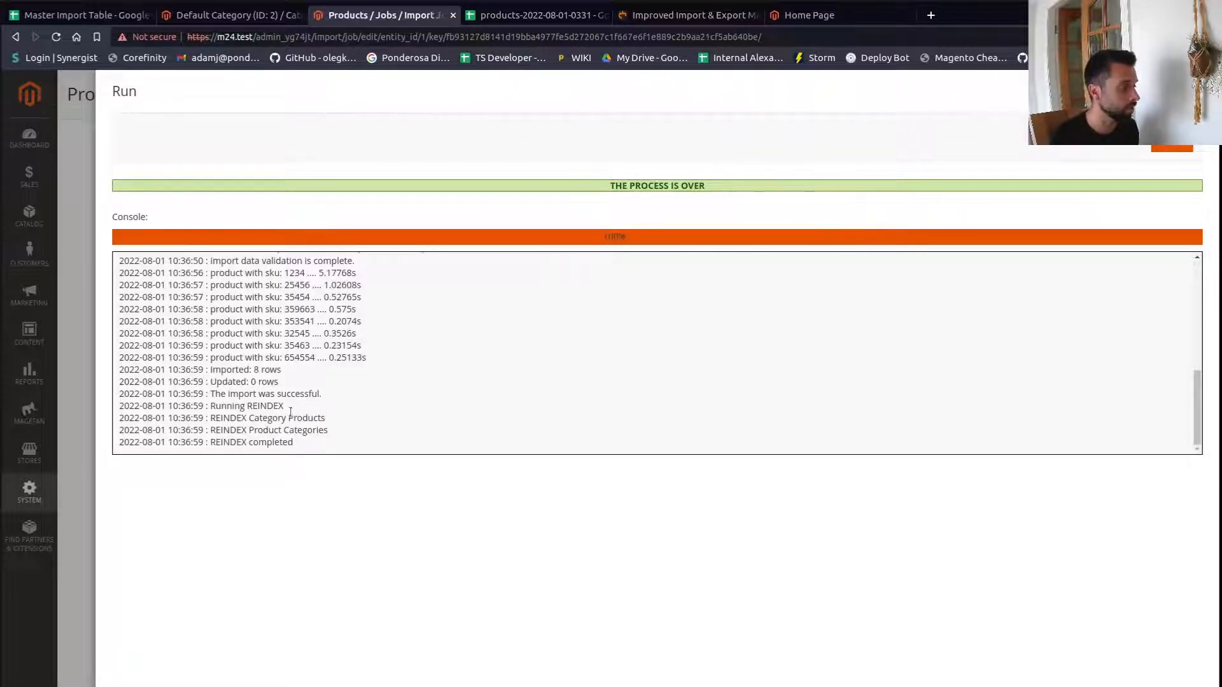
- Reload the admin category tree, expand the Groceries category and open the product grid to check the imported items
click(219, 20)
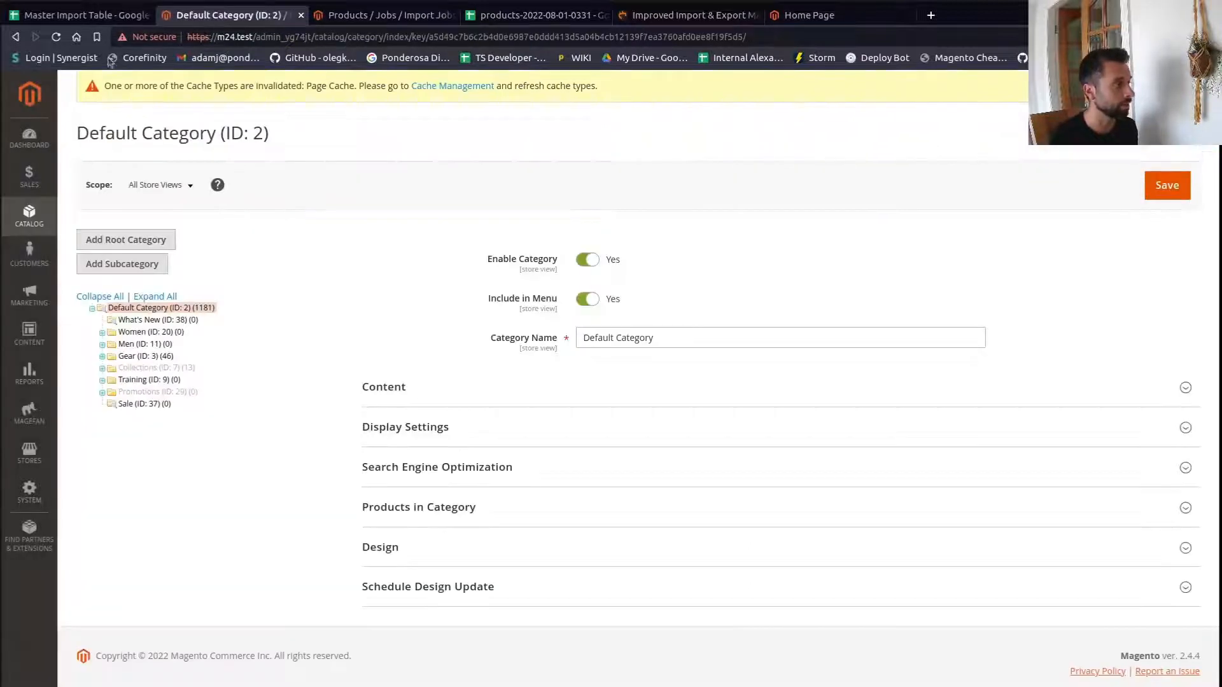
click(56, 36)
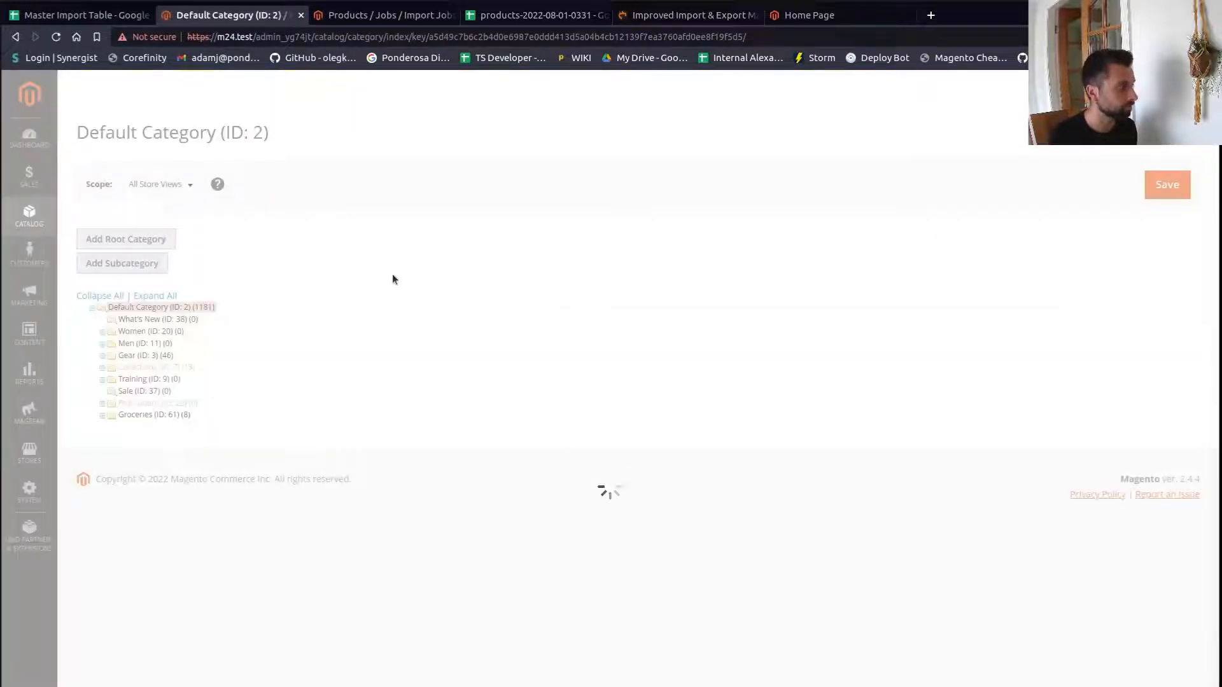
click(102, 416)
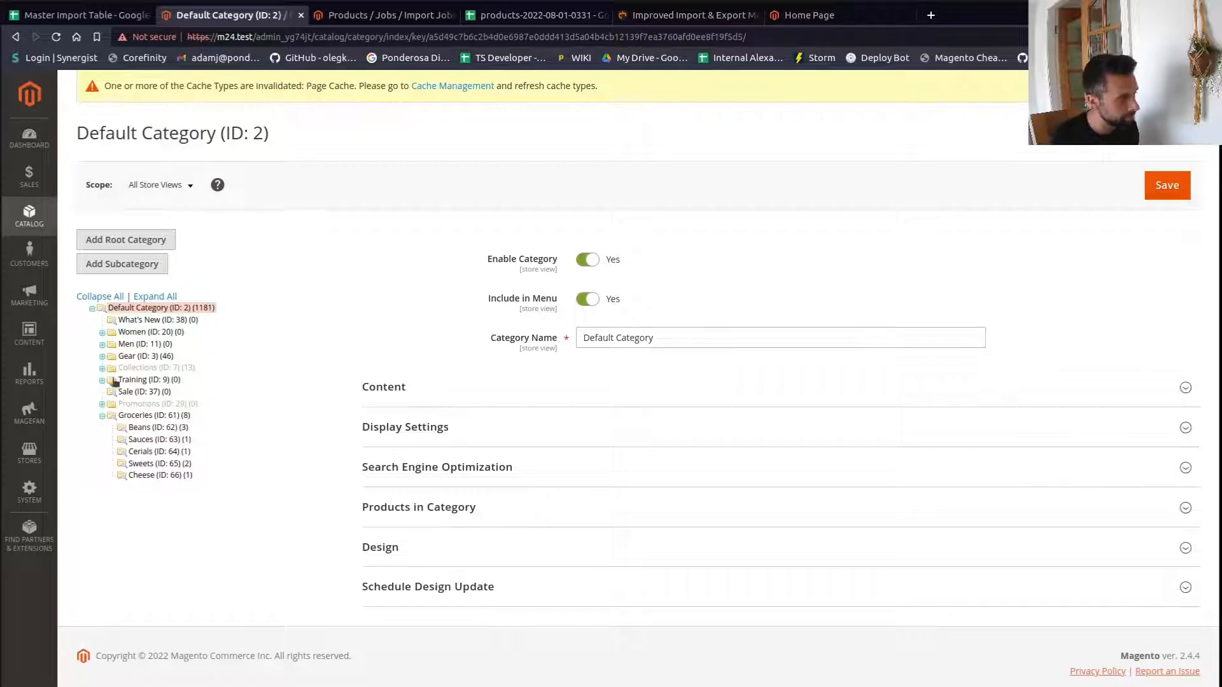
click(30, 214)
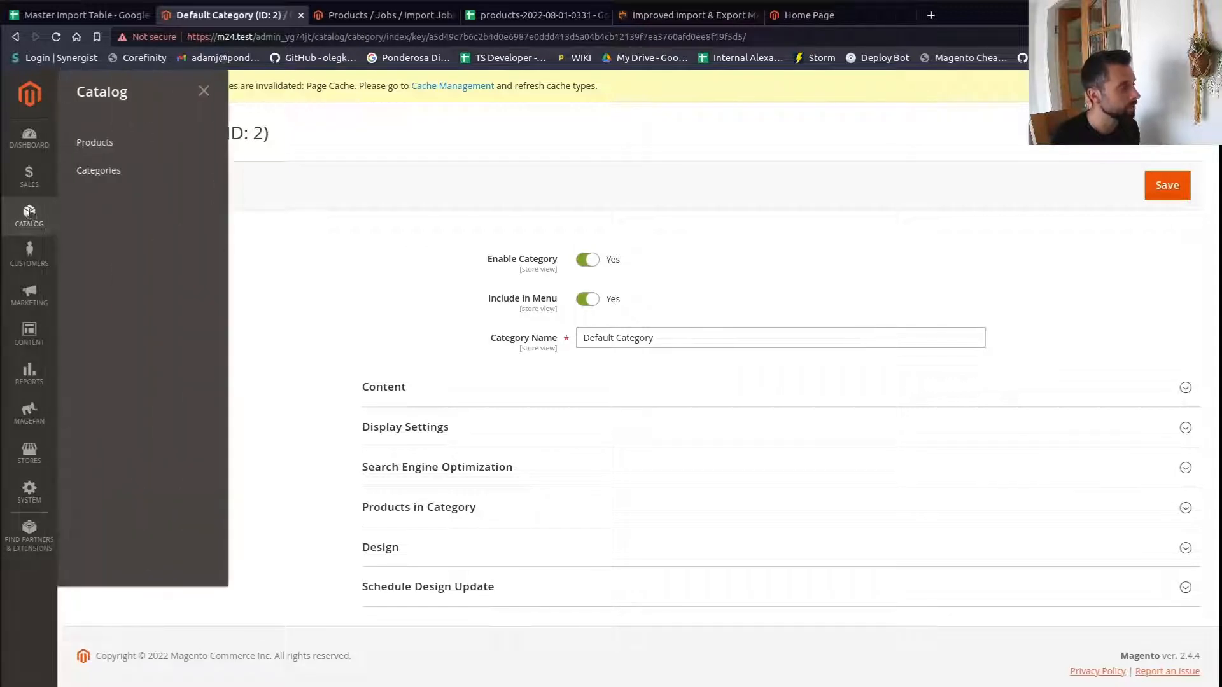
click(95, 142)
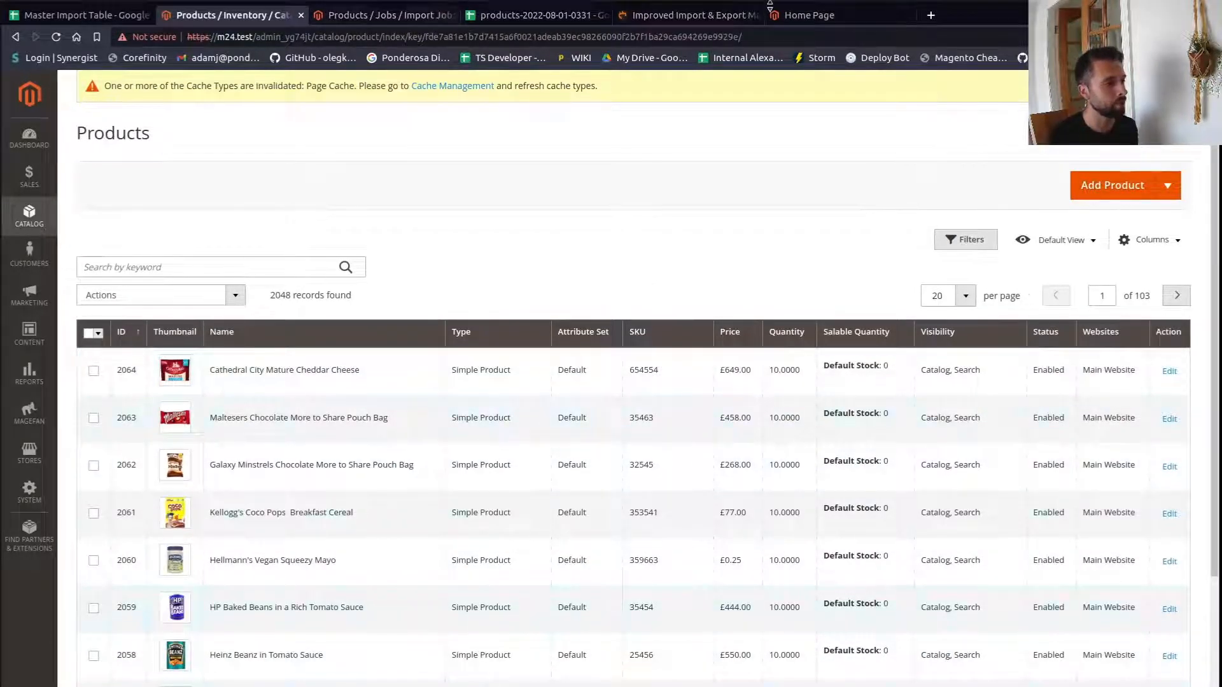
- Browse the storefront's Groceries > Beans category page, reloading it to check the imported products
click(800, 15)
click(59, 38)
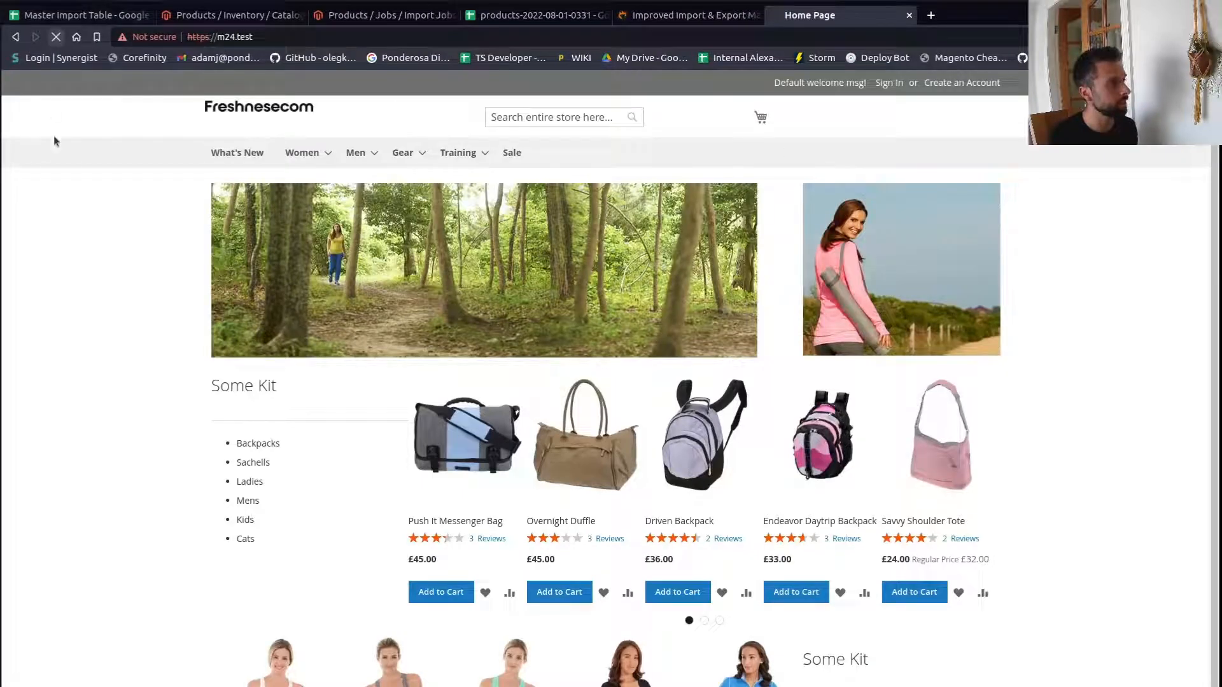
mouse_move(564, 154)
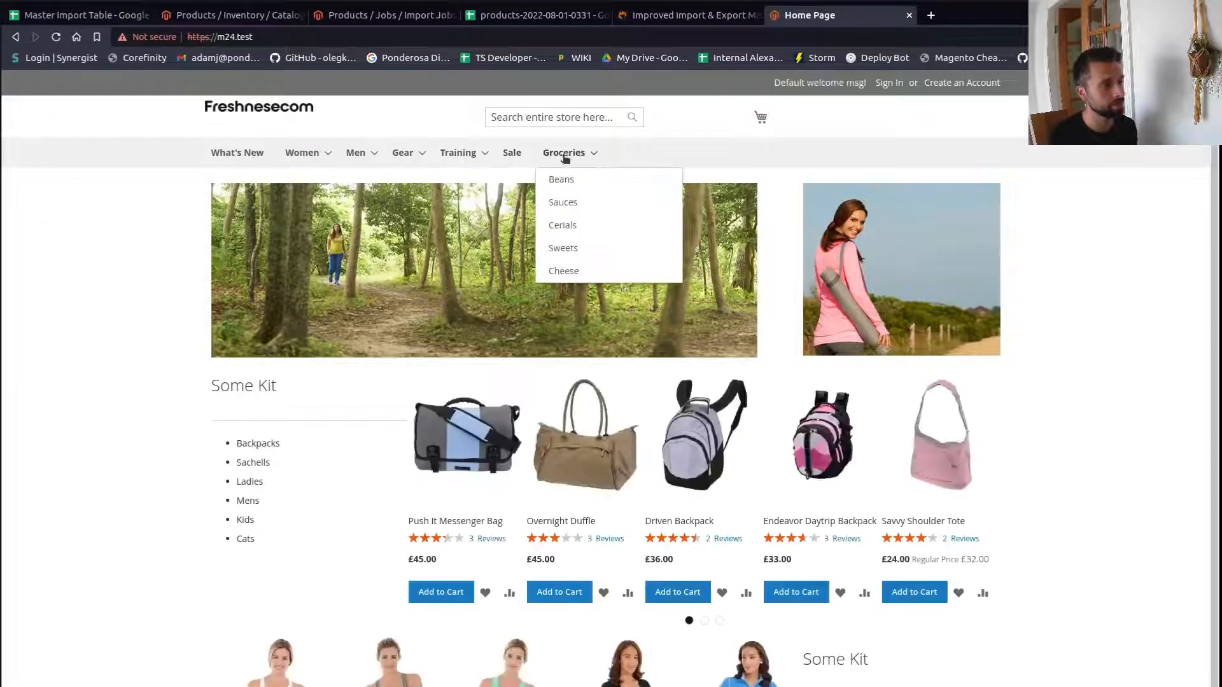
click(569, 182)
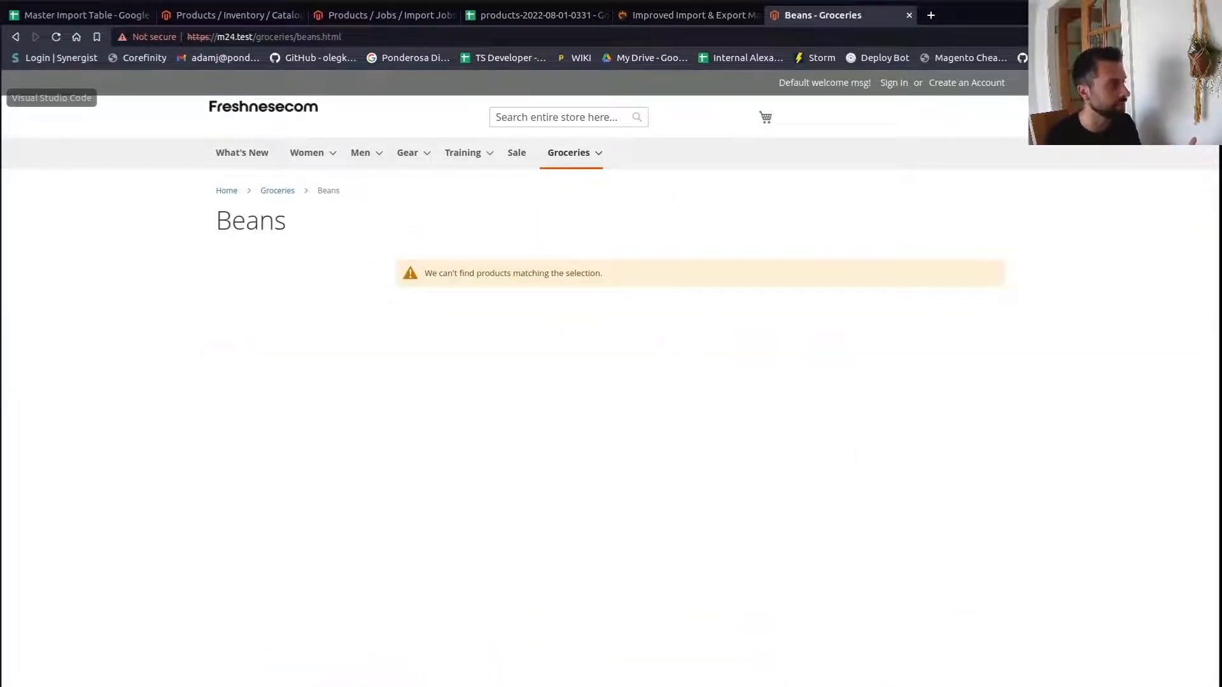
click(13, 97)
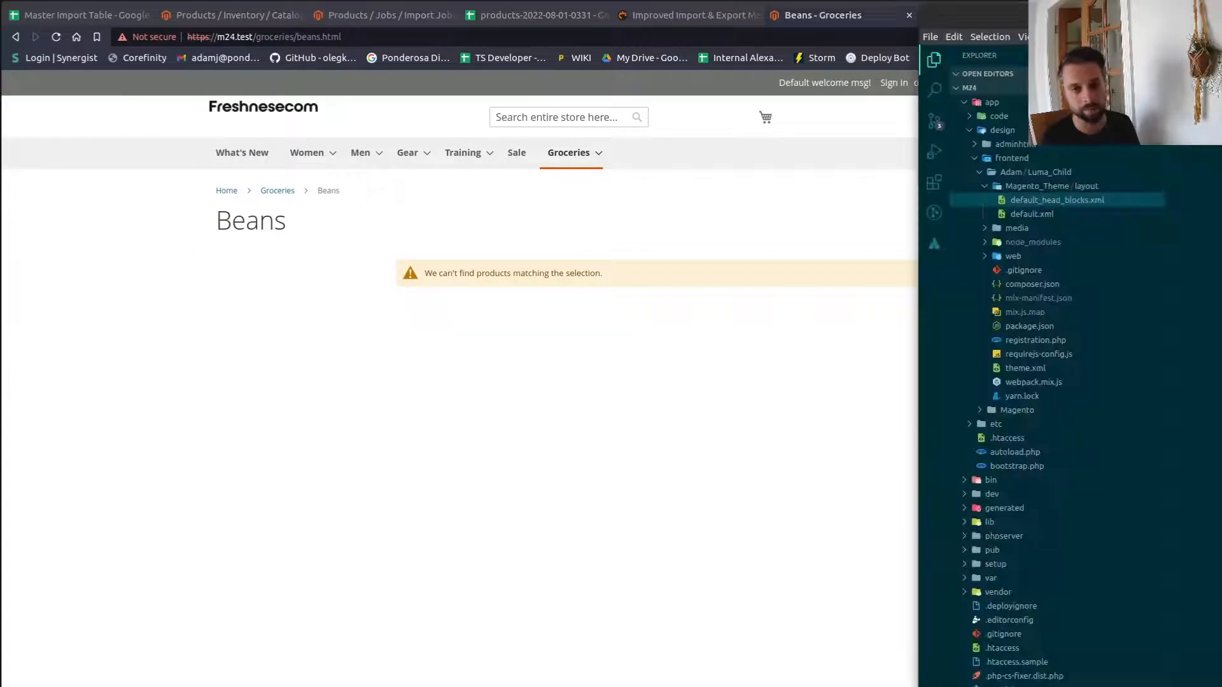
drag(917, 138, 1221, 139)
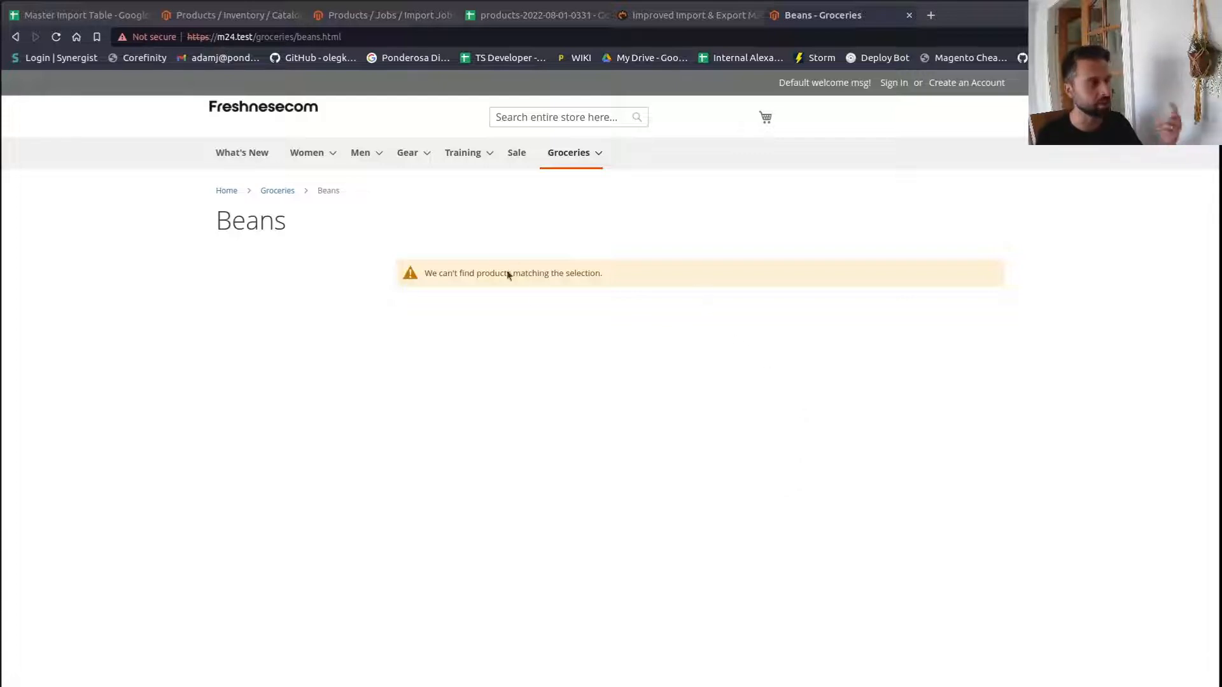
click(56, 37)
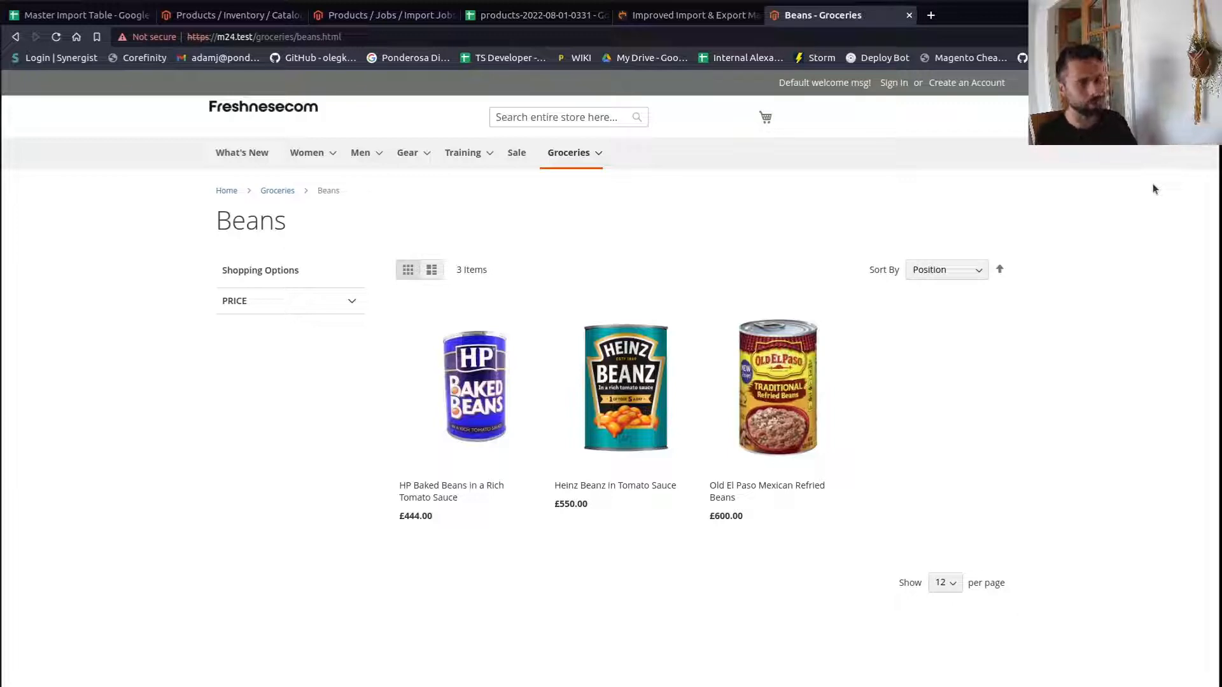
key(ctrl+r)
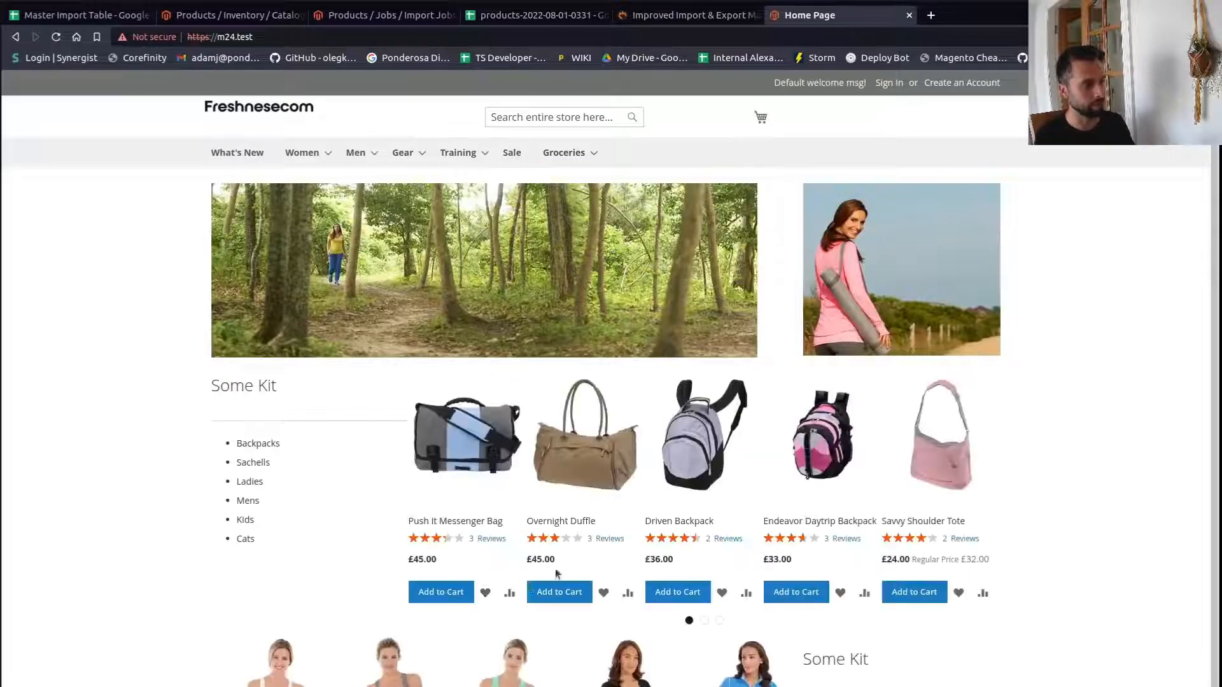
mouse_move(312, 156)
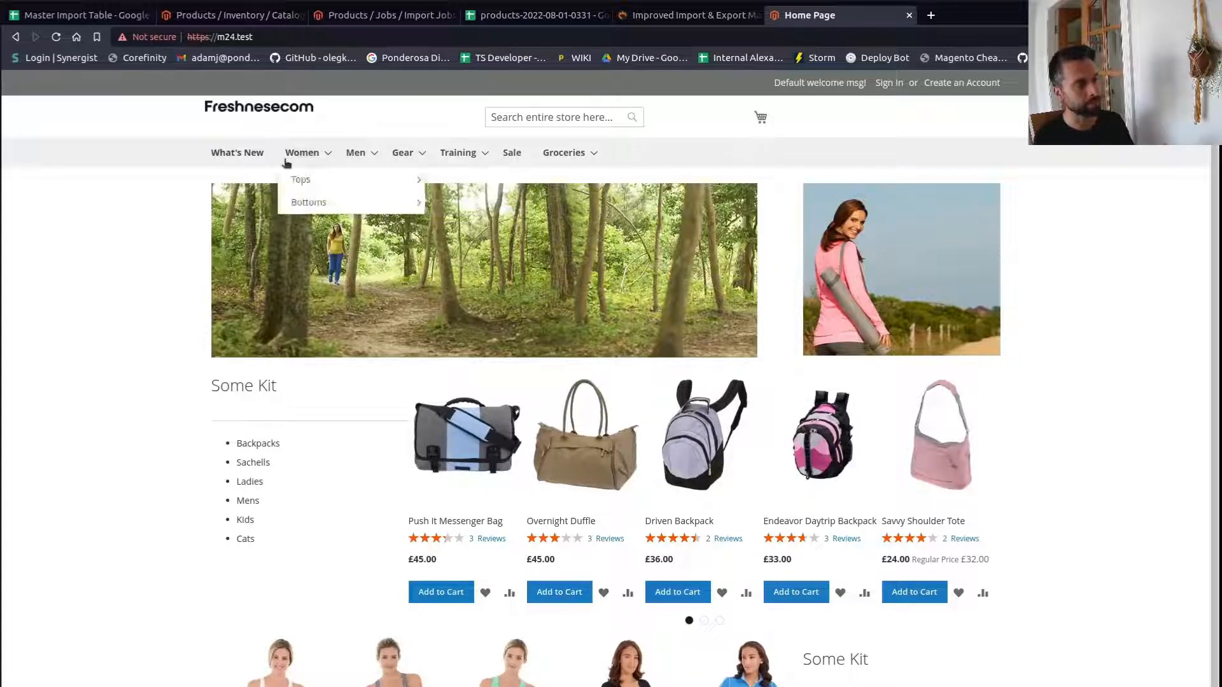
mouse_move(448, 159)
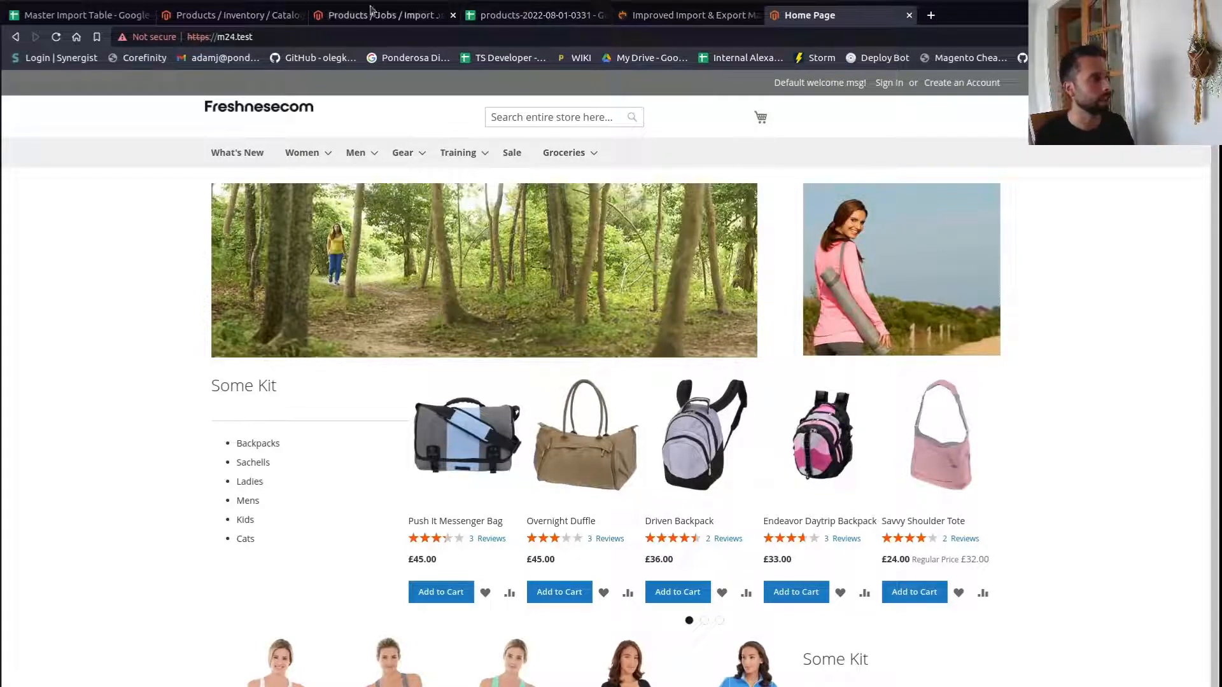
- Select the categories column on the category sheet and open Find and replace searching for Default Category/
click(511, 16)
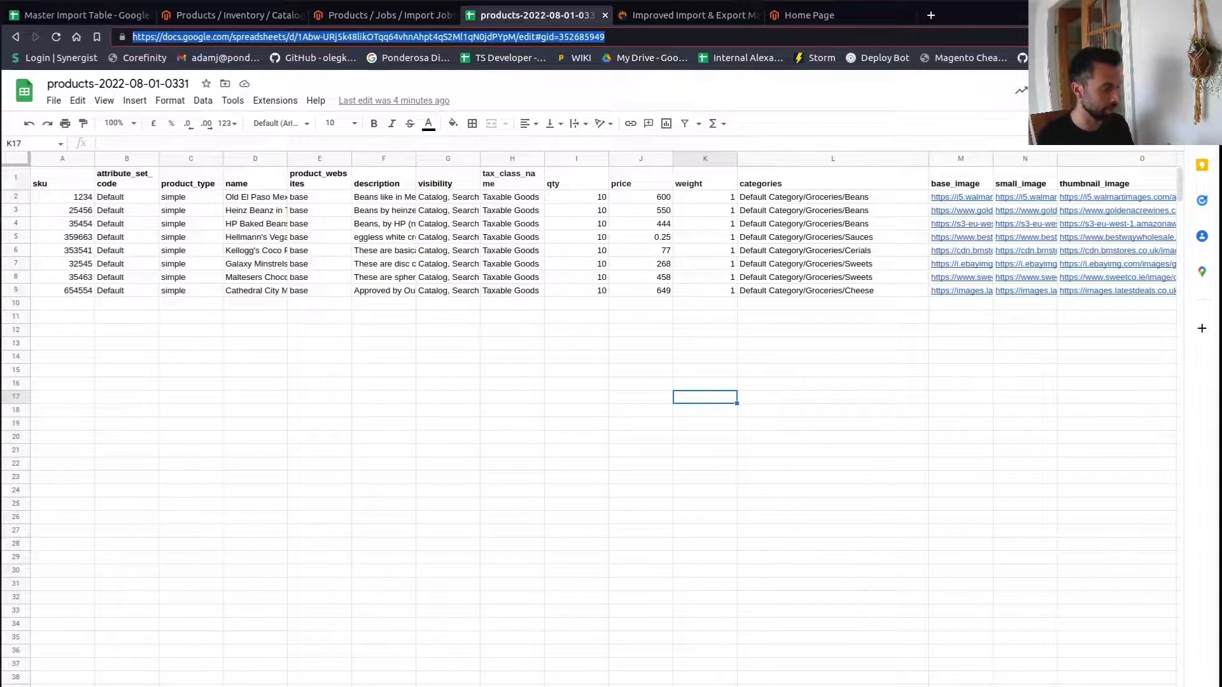
click(267, 686)
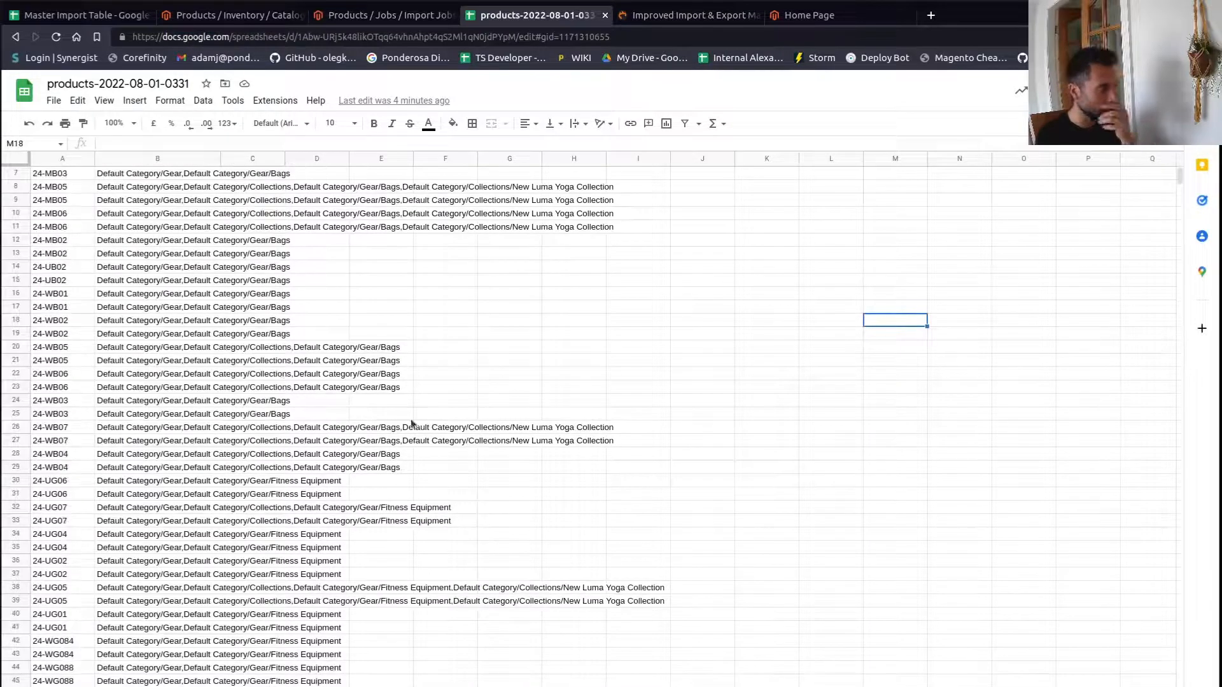
click(150, 189)
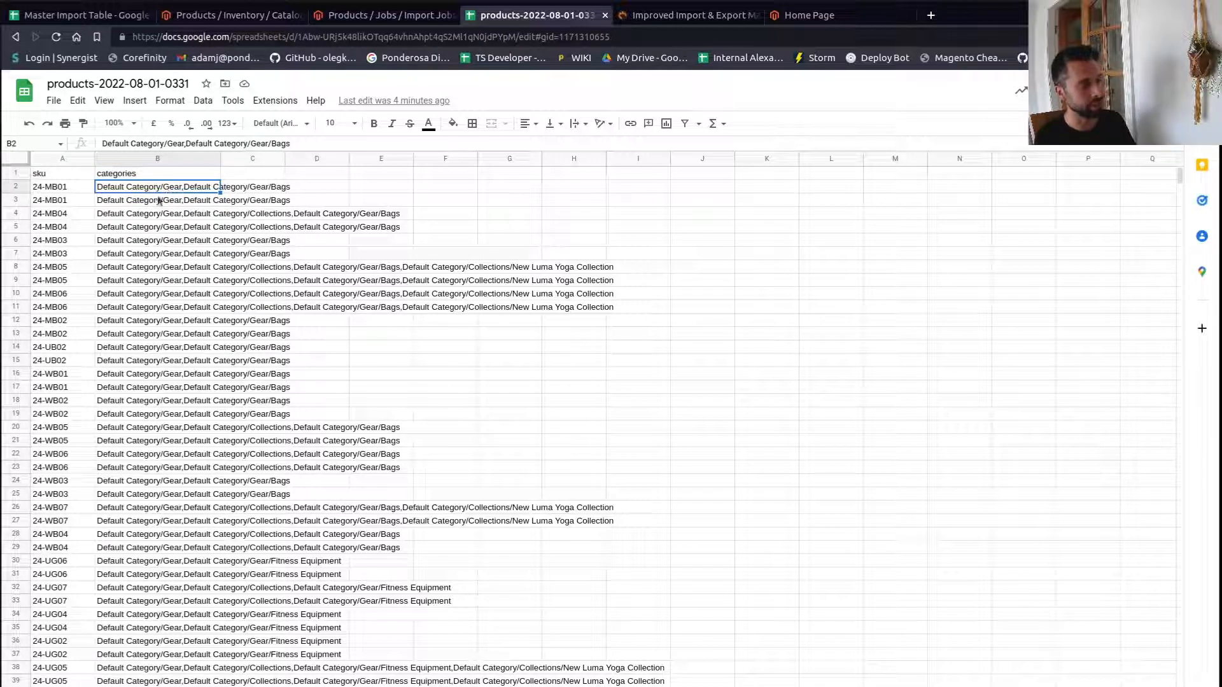
click(140, 157)
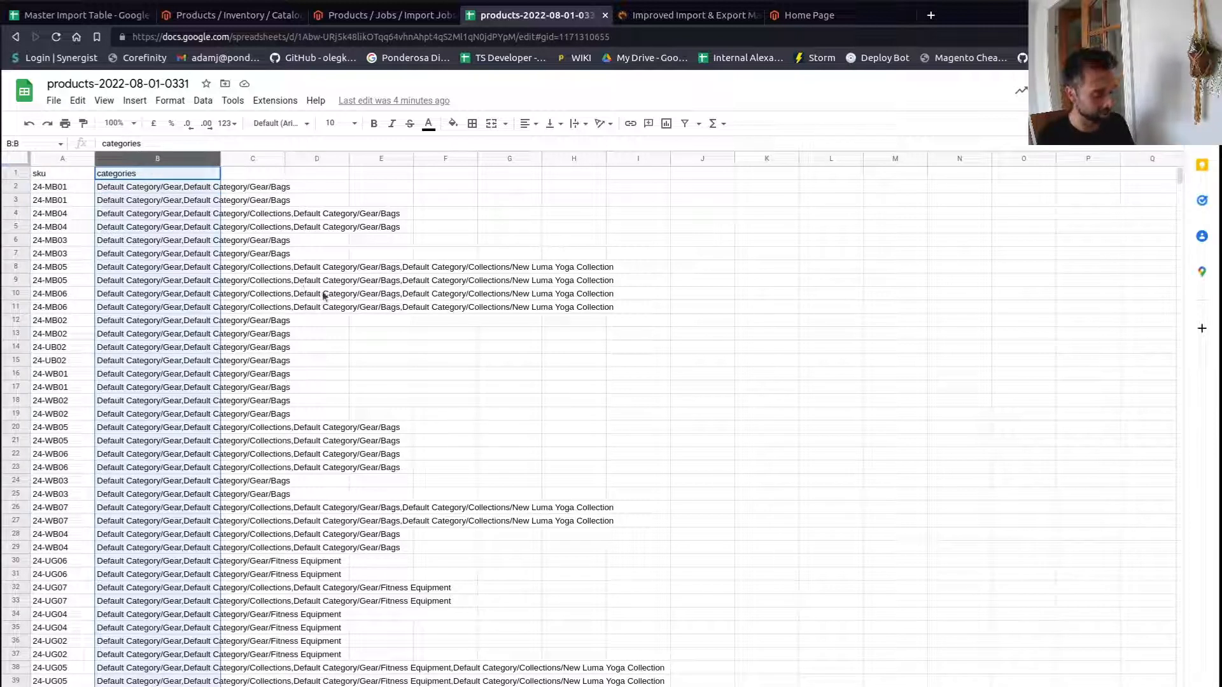
key(ctrl+h)
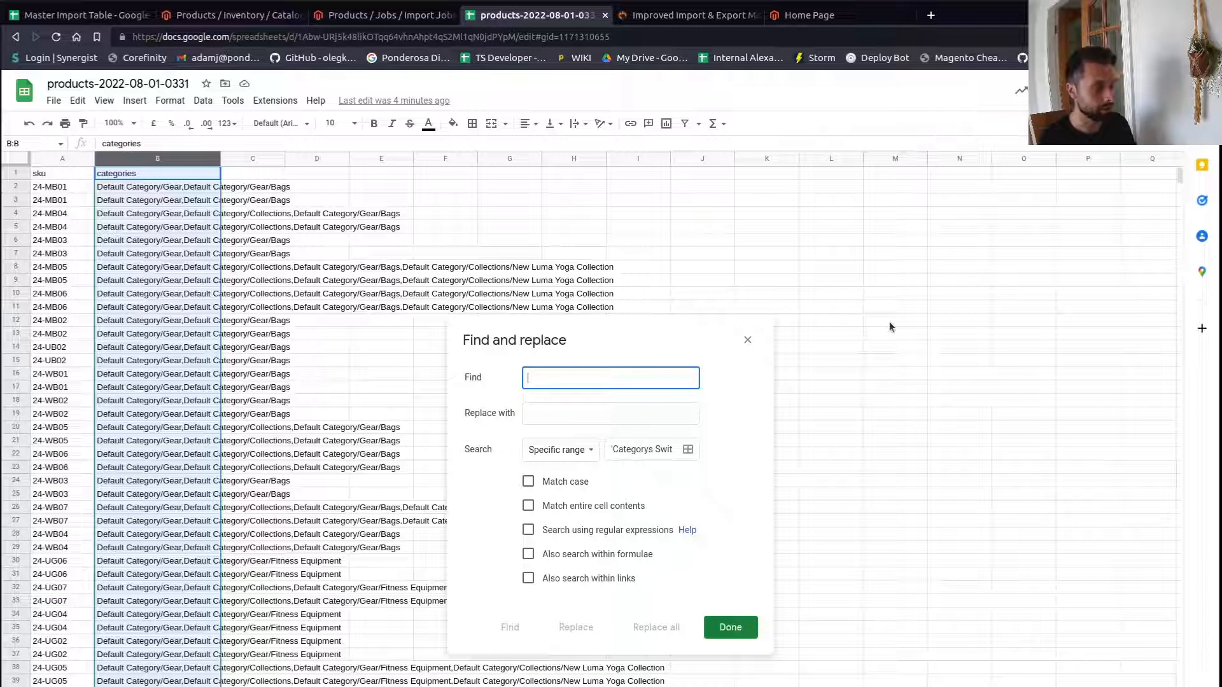
text(De)
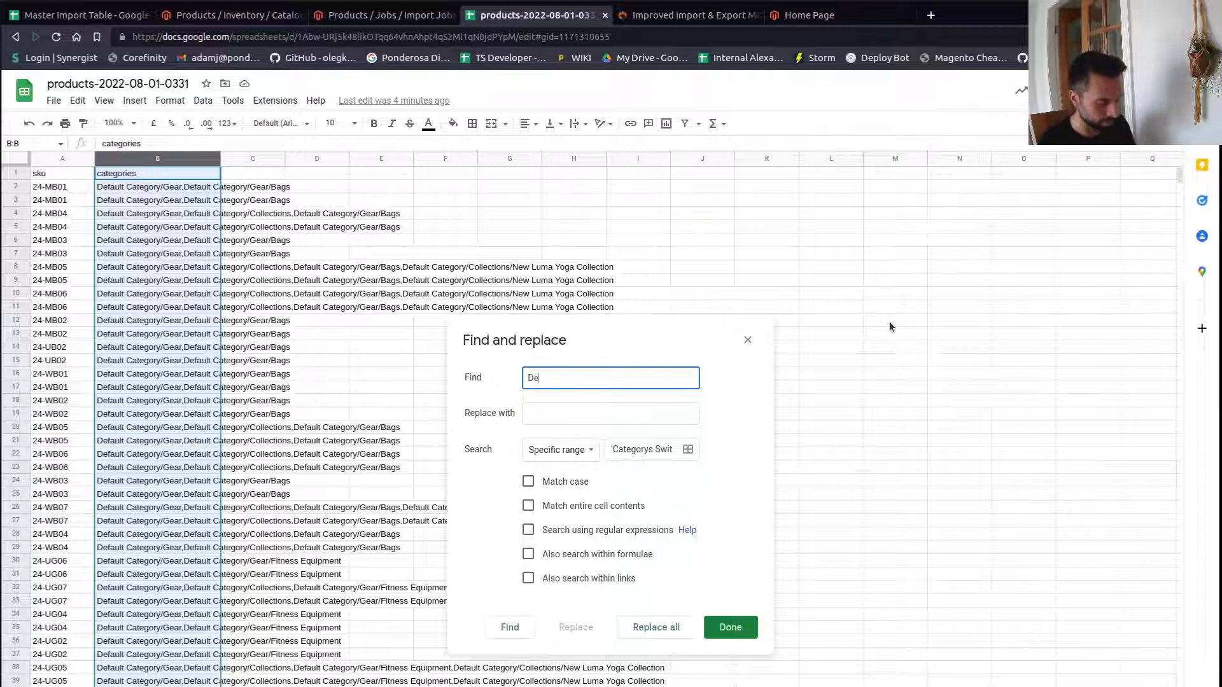
text(fault Category/Ca)
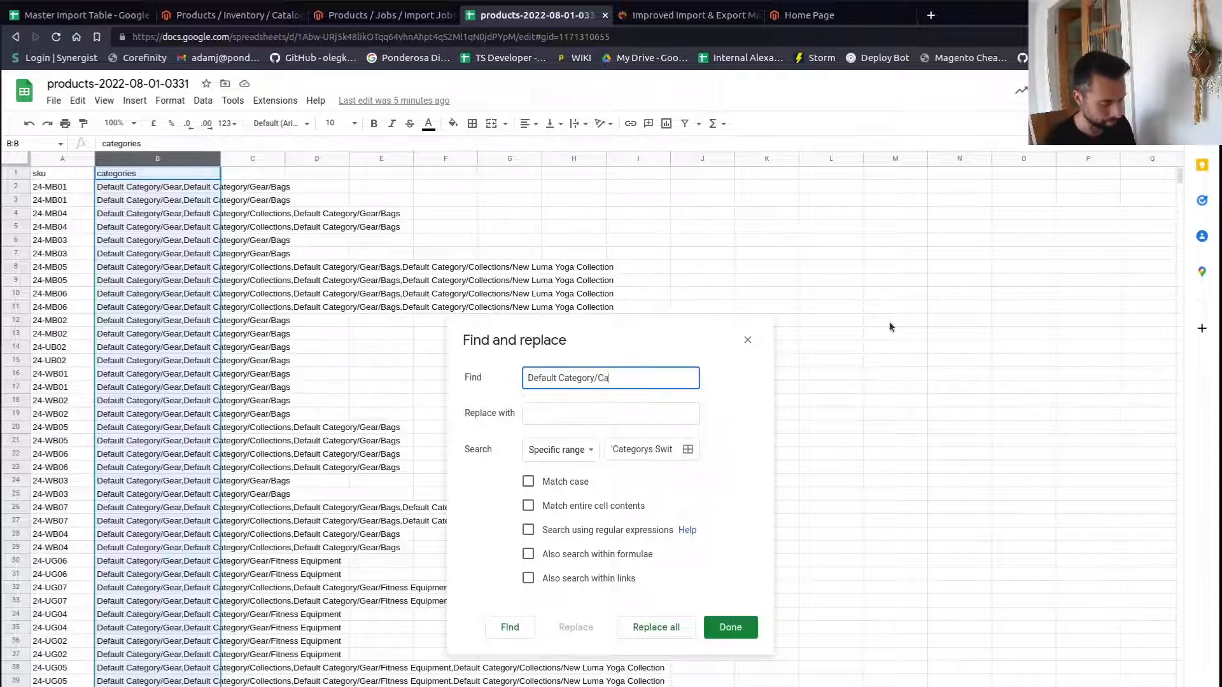
key(BackSpace)
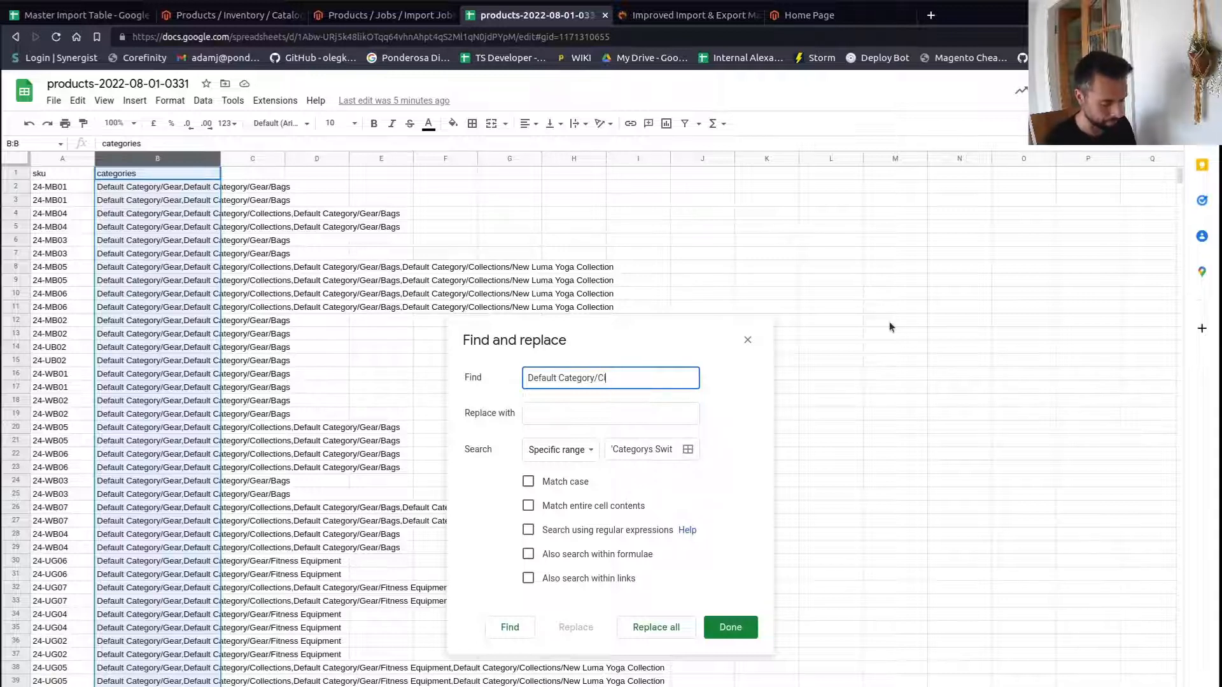
text(lothing)
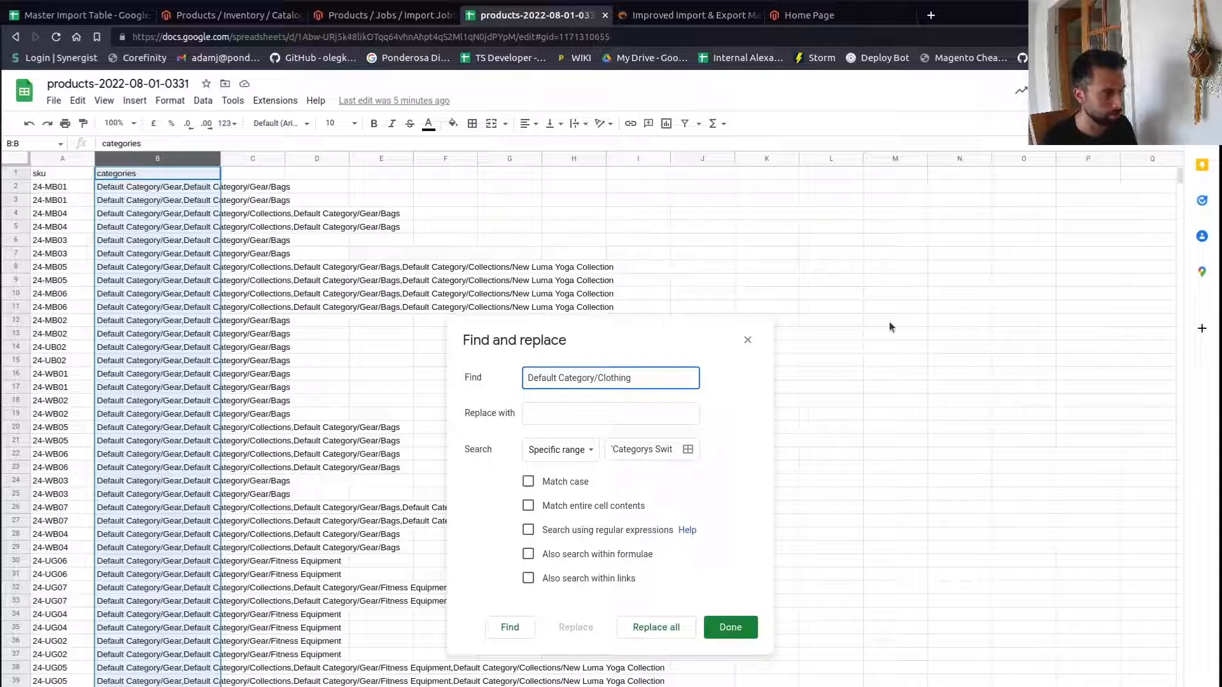
key(BackSpace)
key(BackSpace)
key(BackSpace)
key(BackSpace)
key(BackSpace)
key(Tab)
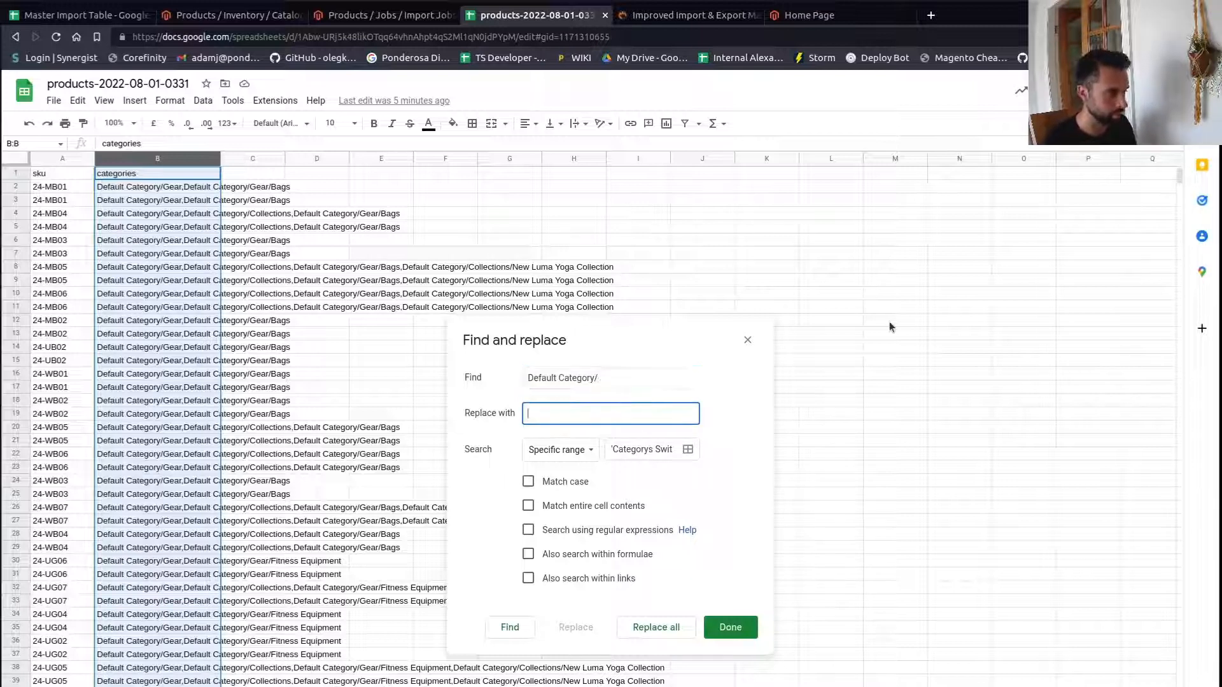
- Replace all occurrences in the column with Default Category/Clothing/
text(Default)
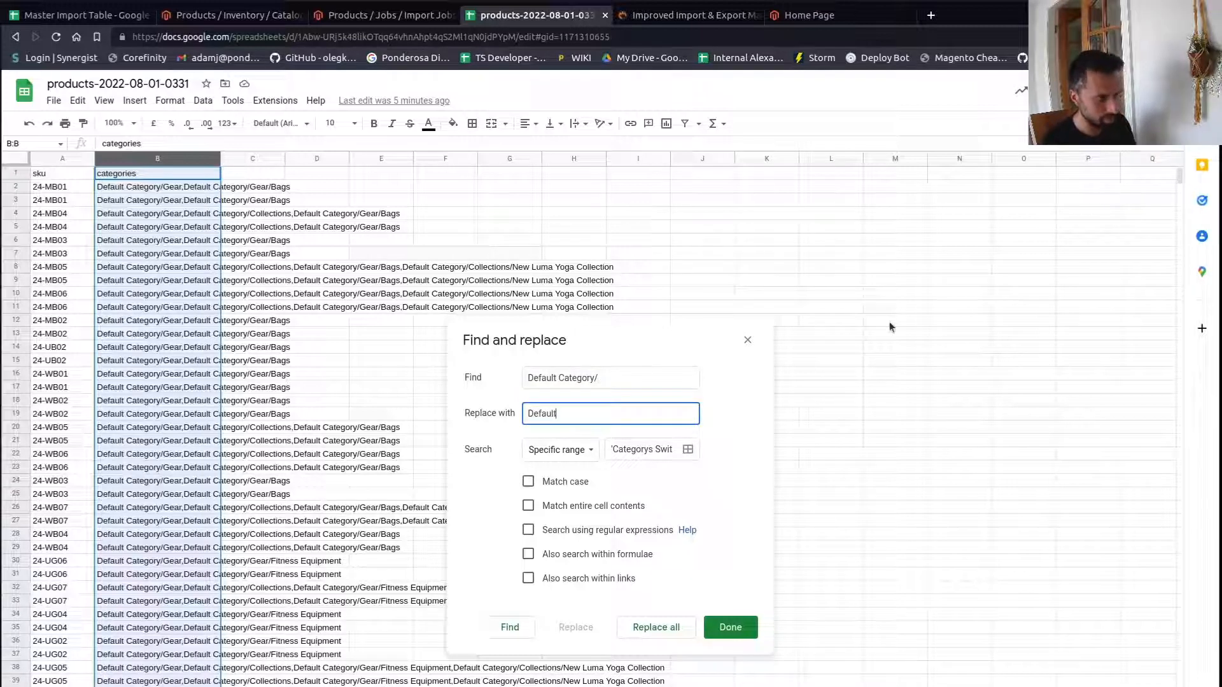
text( Catgeor)
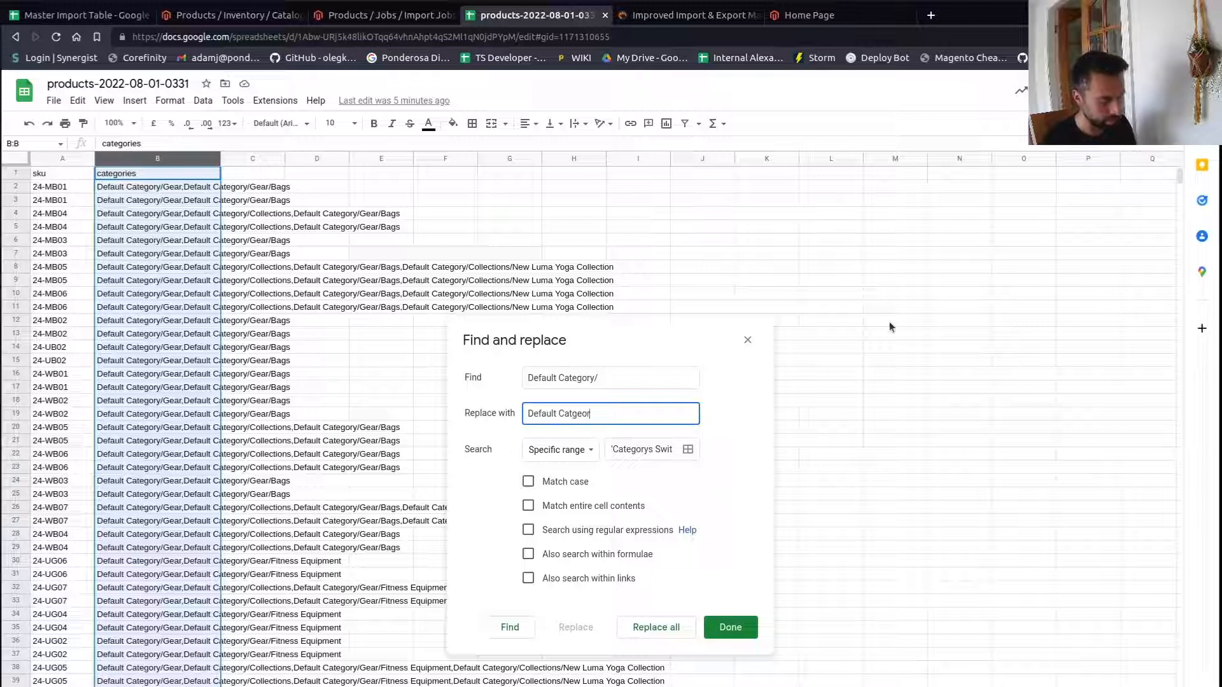
text(y)
key(BackSpace)
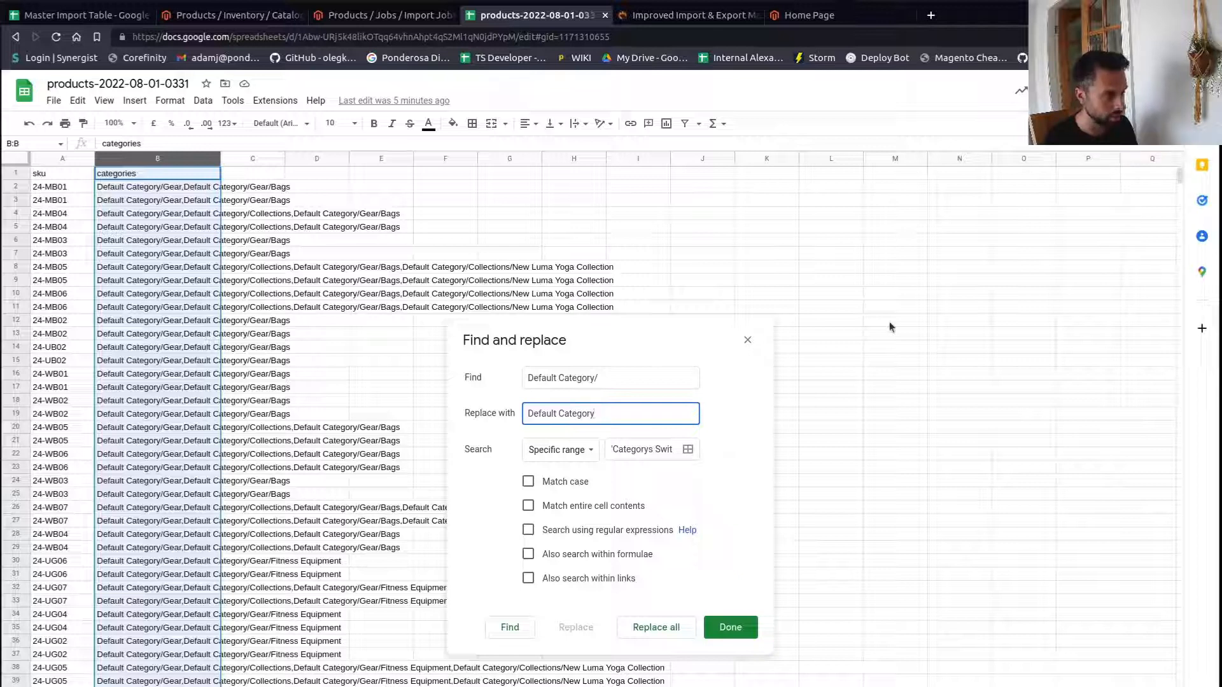
text(/Clothing/)
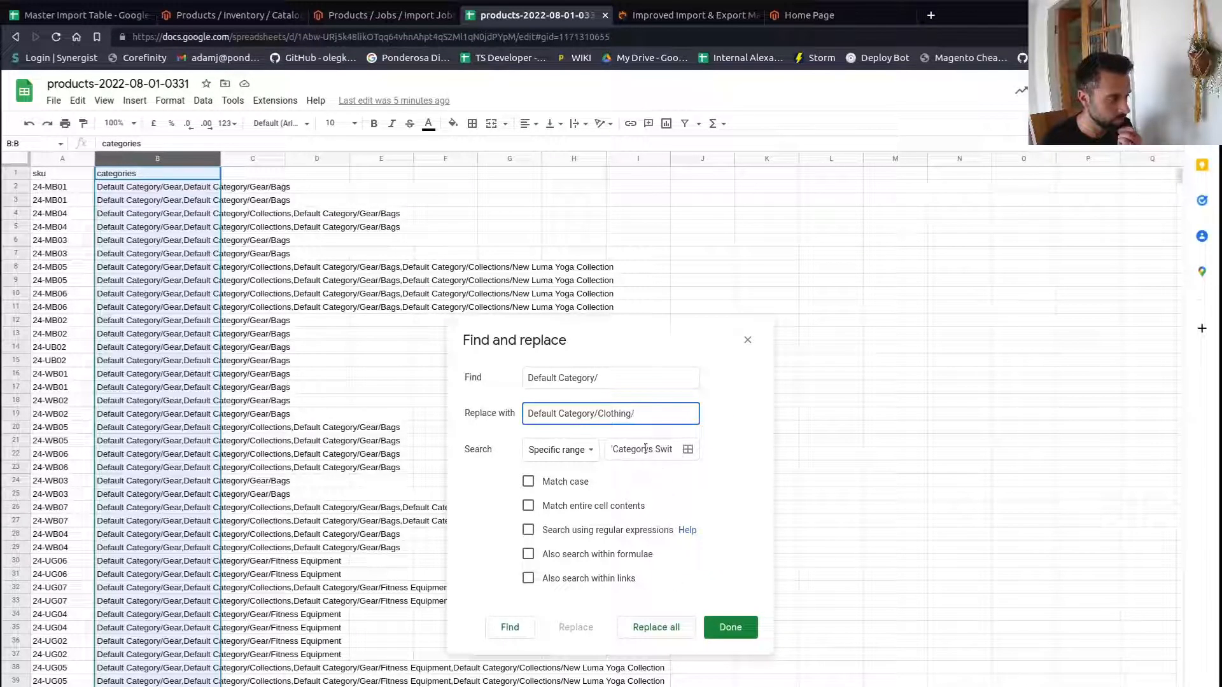
click(665, 628)
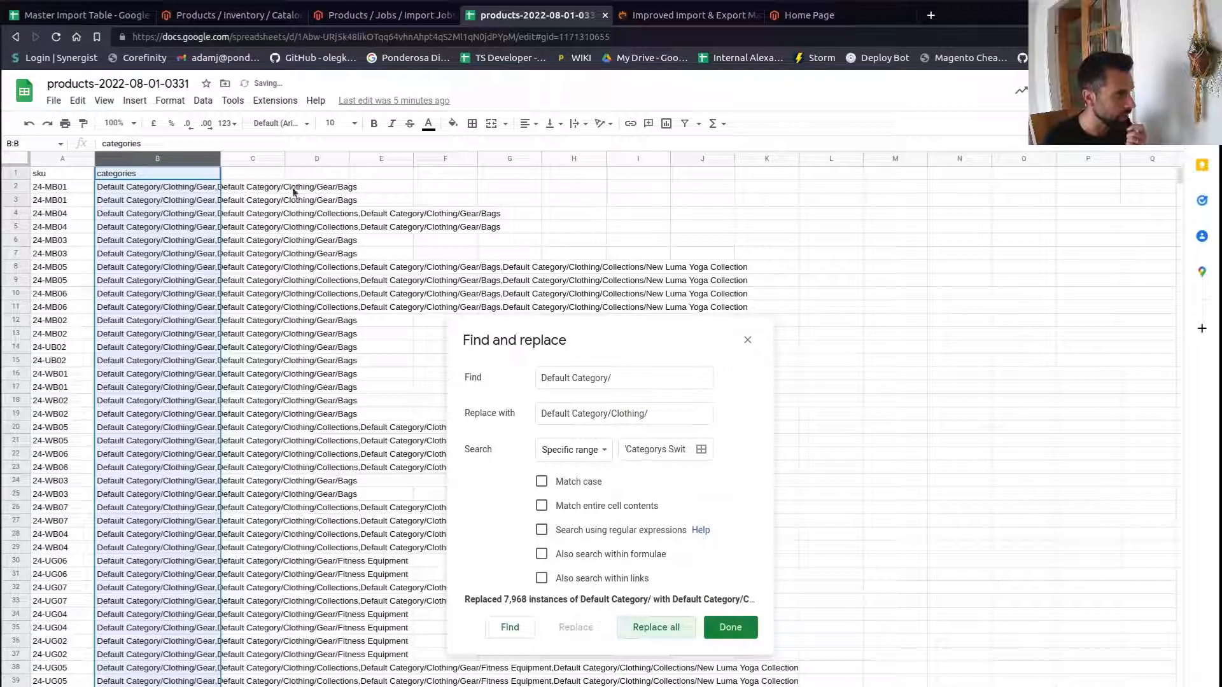
- Inspect the updated category paths in the first data row
click(176, 188)
click(264, 192)
click(168, 189)
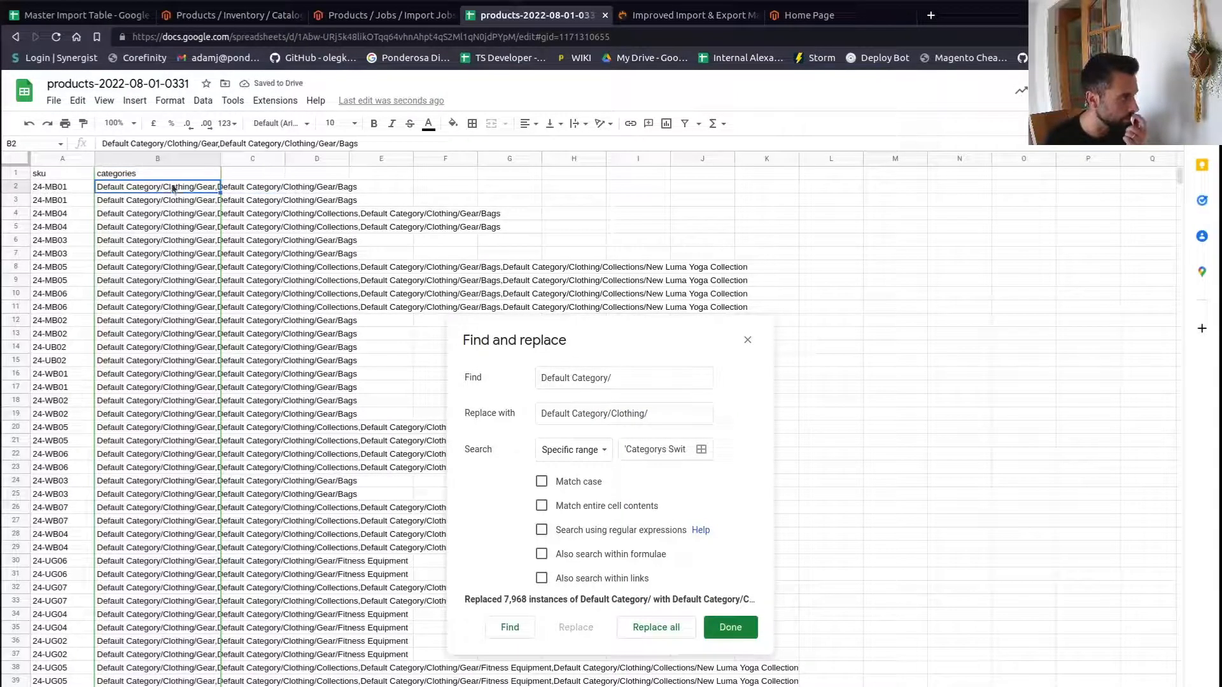
- Return to the import job, close the run console, and review the import behaviour and source settings
click(349, 14)
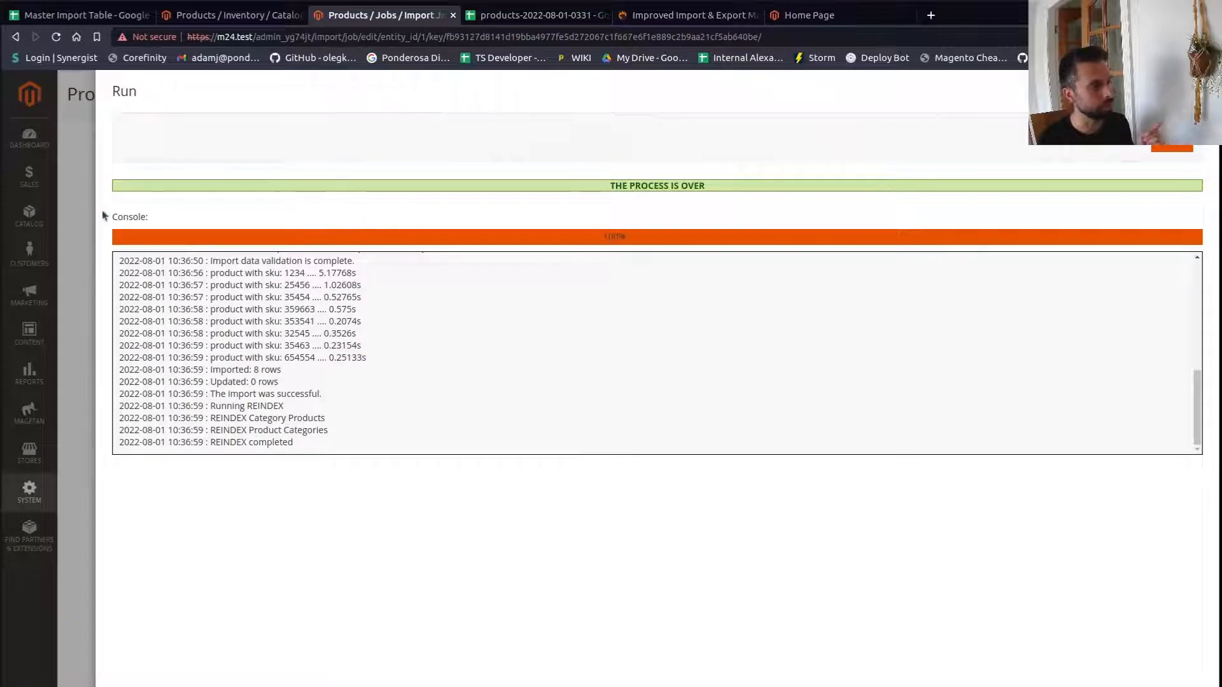
click(67, 207)
scroll(336, 362, up, 4)
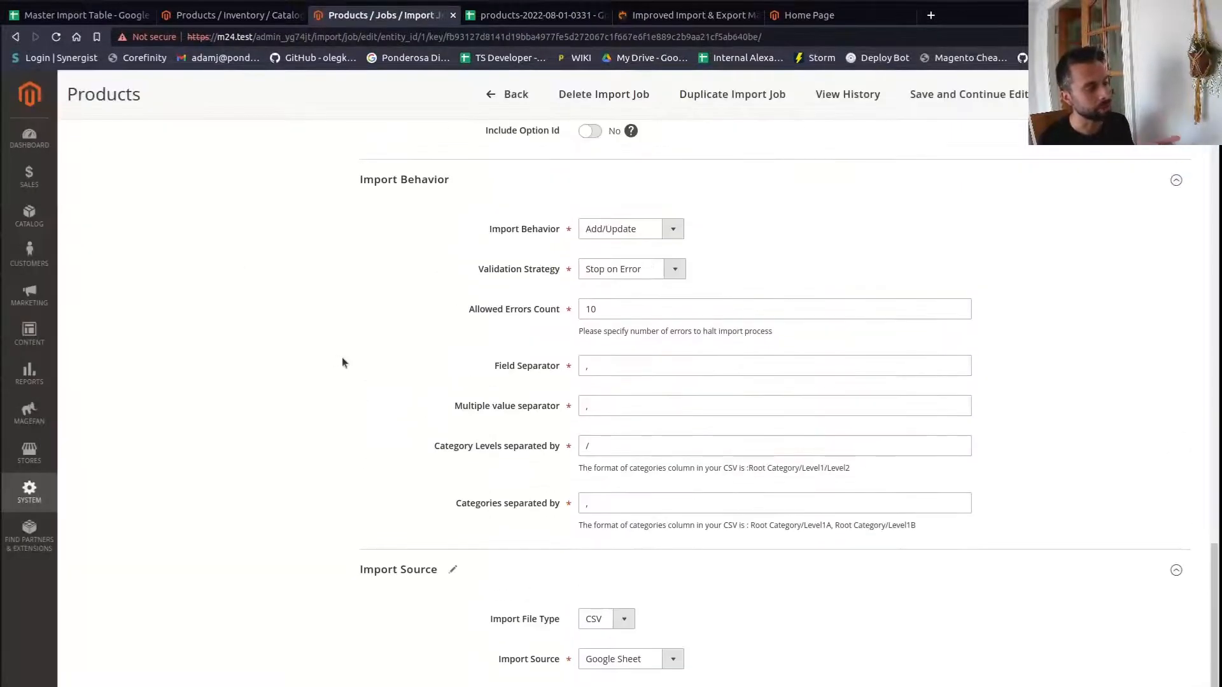
scroll(336, 362, down, 3)
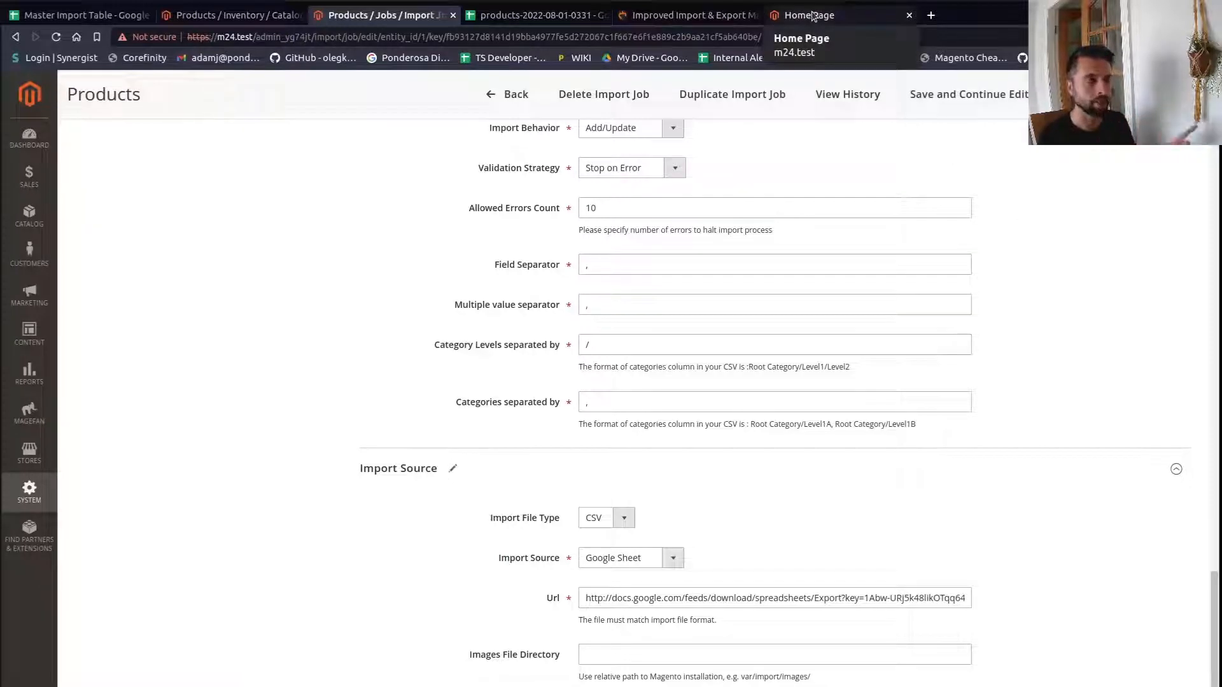
- Close the Find and replace dialog and examine the updated category paths in the first data rows
click(526, 19)
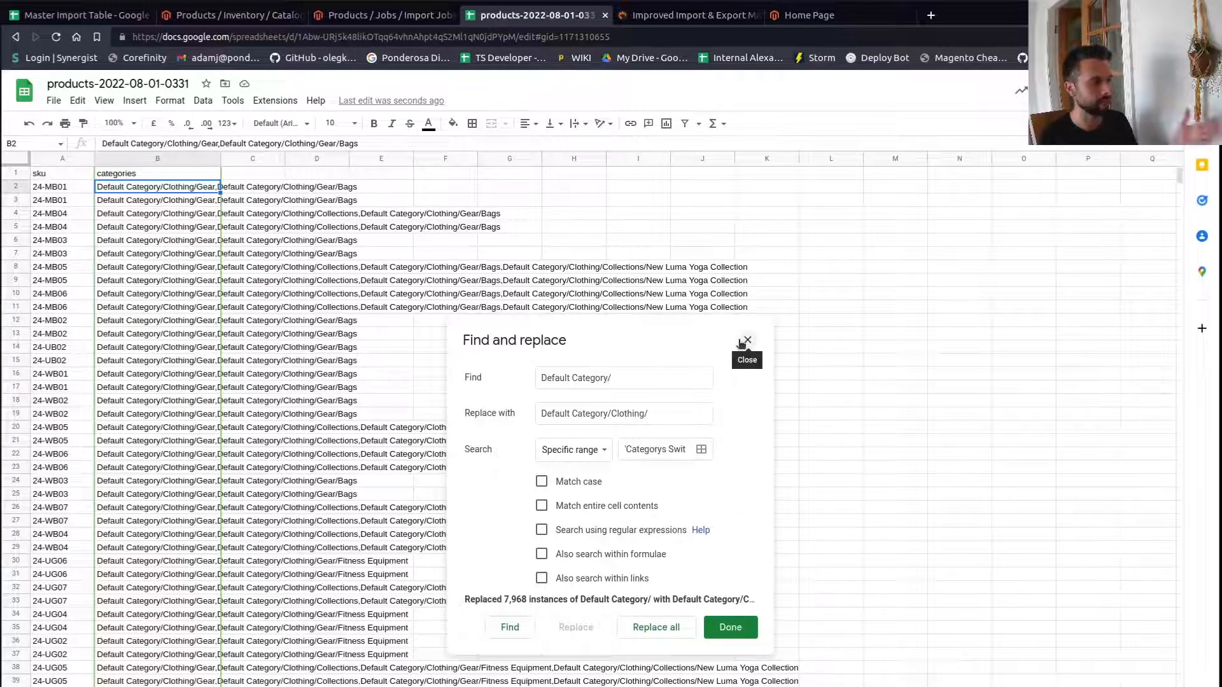
click(729, 628)
click(630, 254)
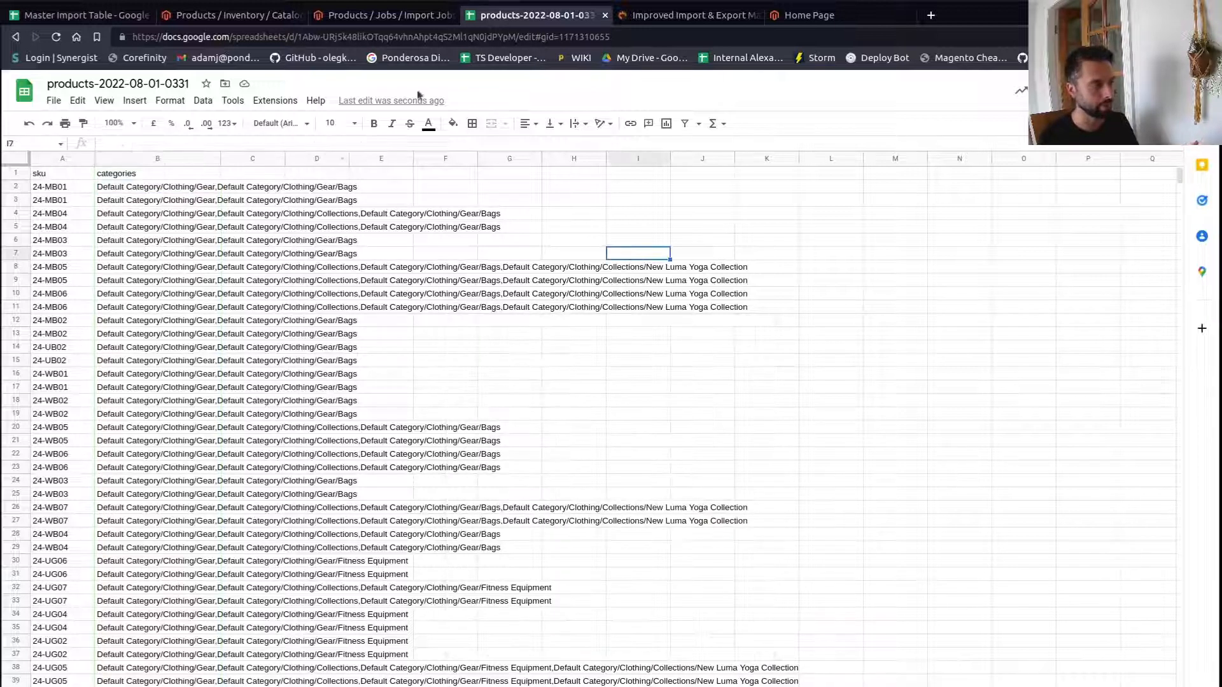
click(156, 229)
click(117, 188)
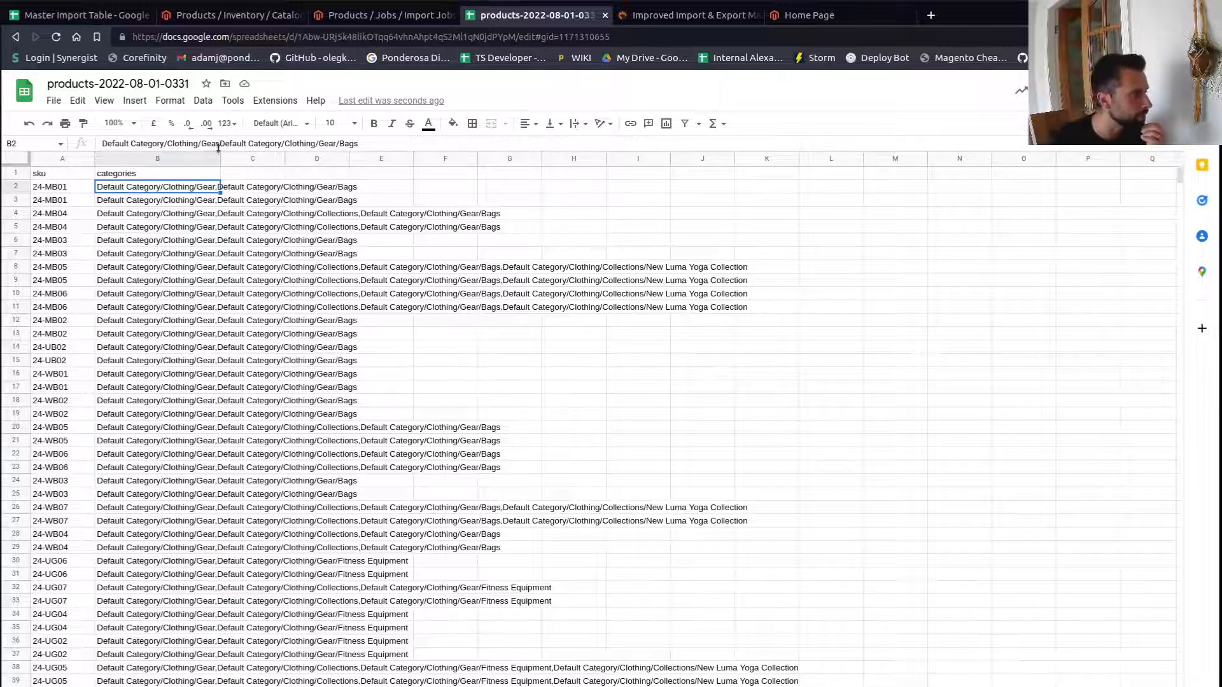
click(108, 144)
drag(108, 144, 383, 141)
click(222, 146)
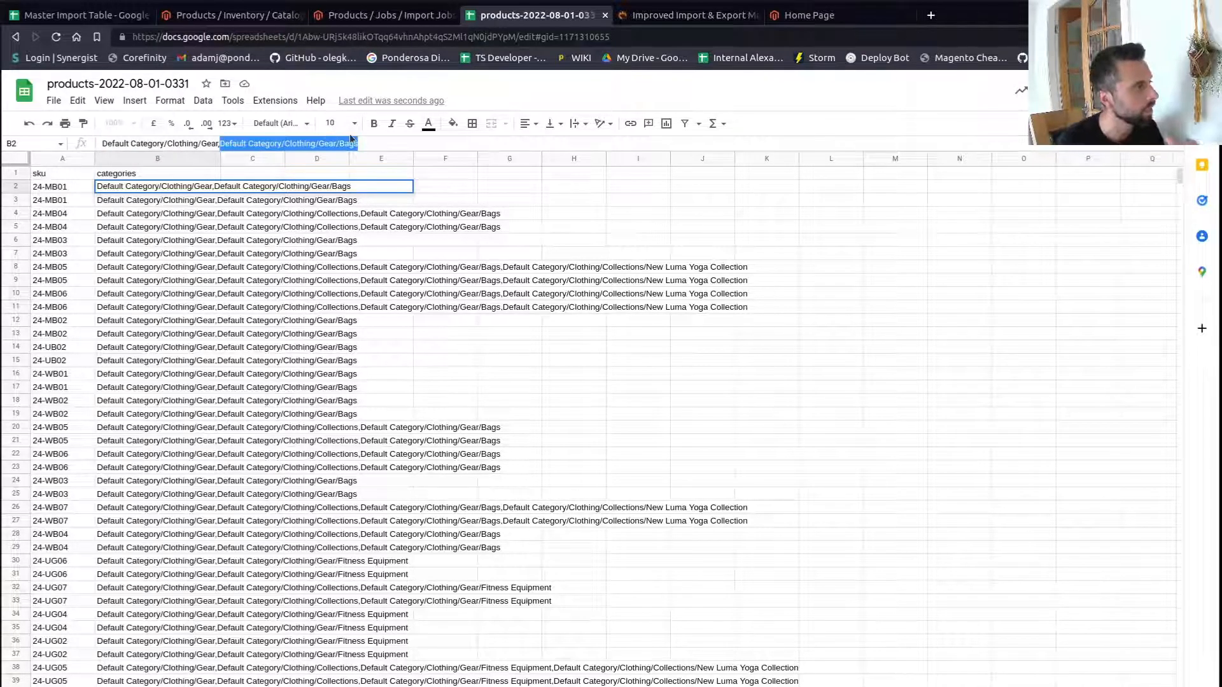
click(317, 280)
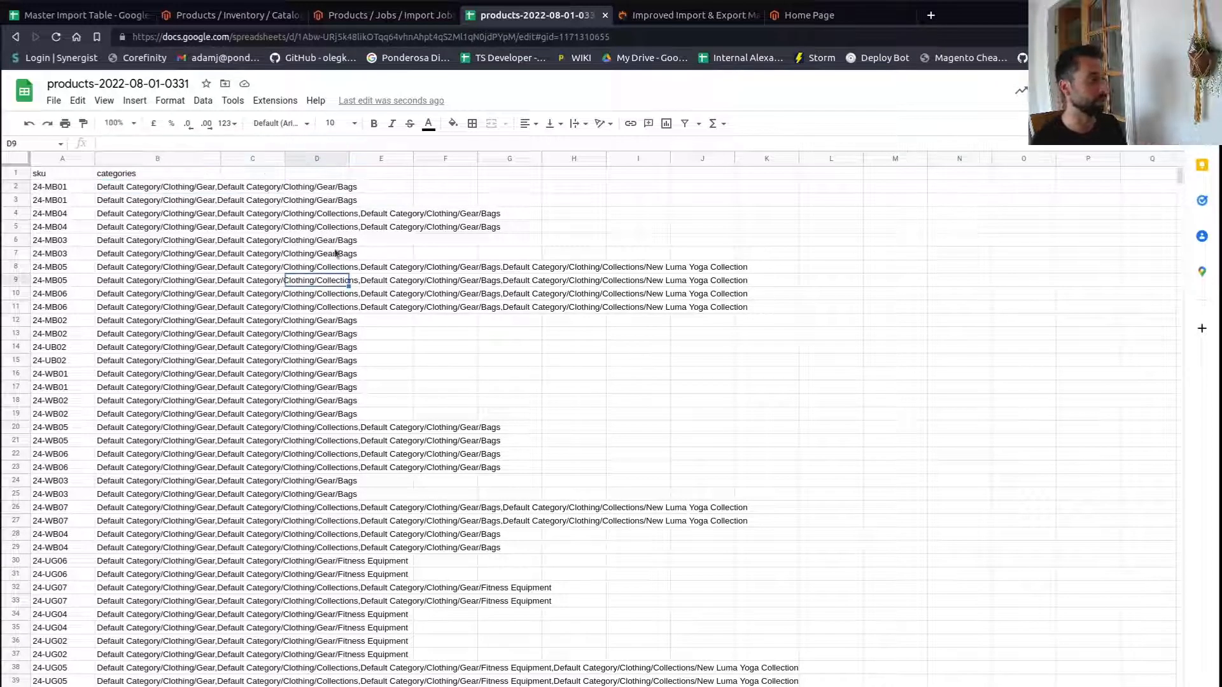
click(369, 215)
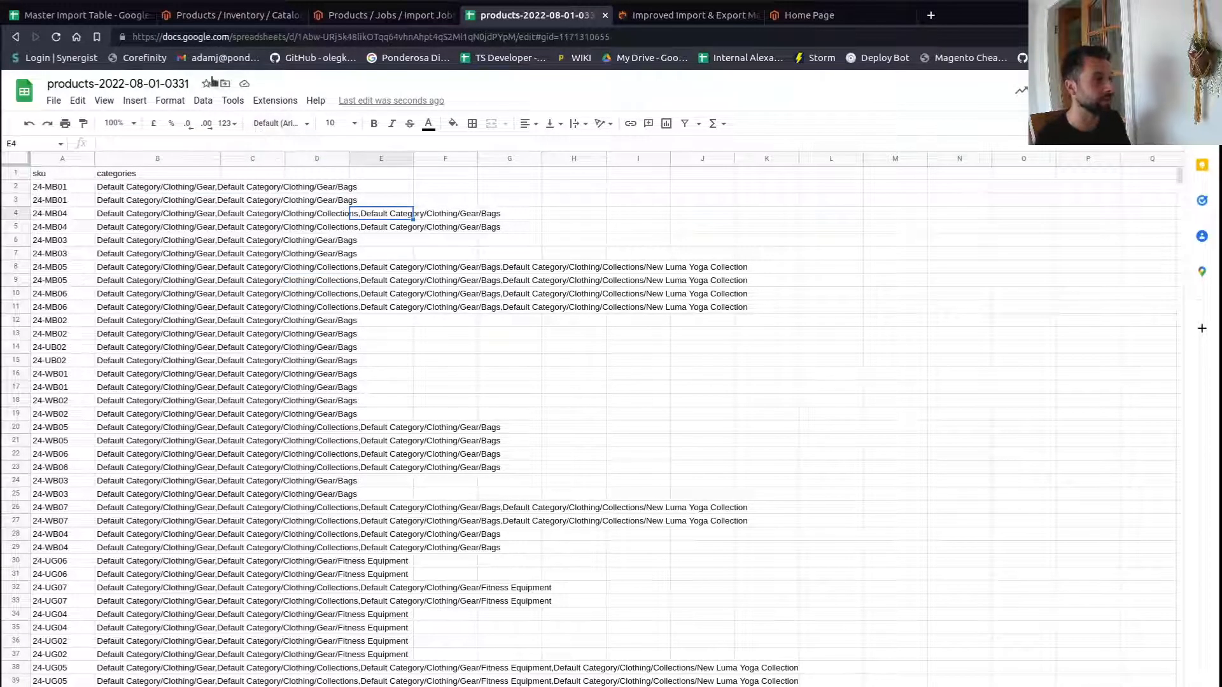
- Copy the address of the categories sheet from the browser's address bar
click(643, 40)
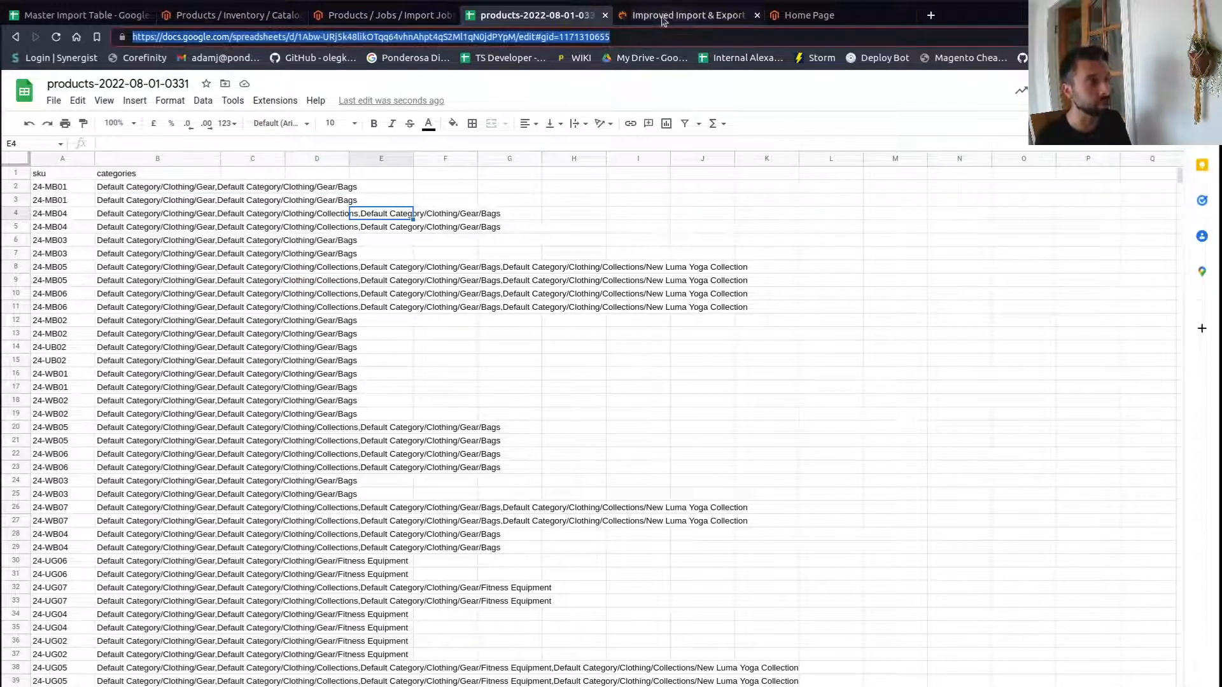
click(696, 19)
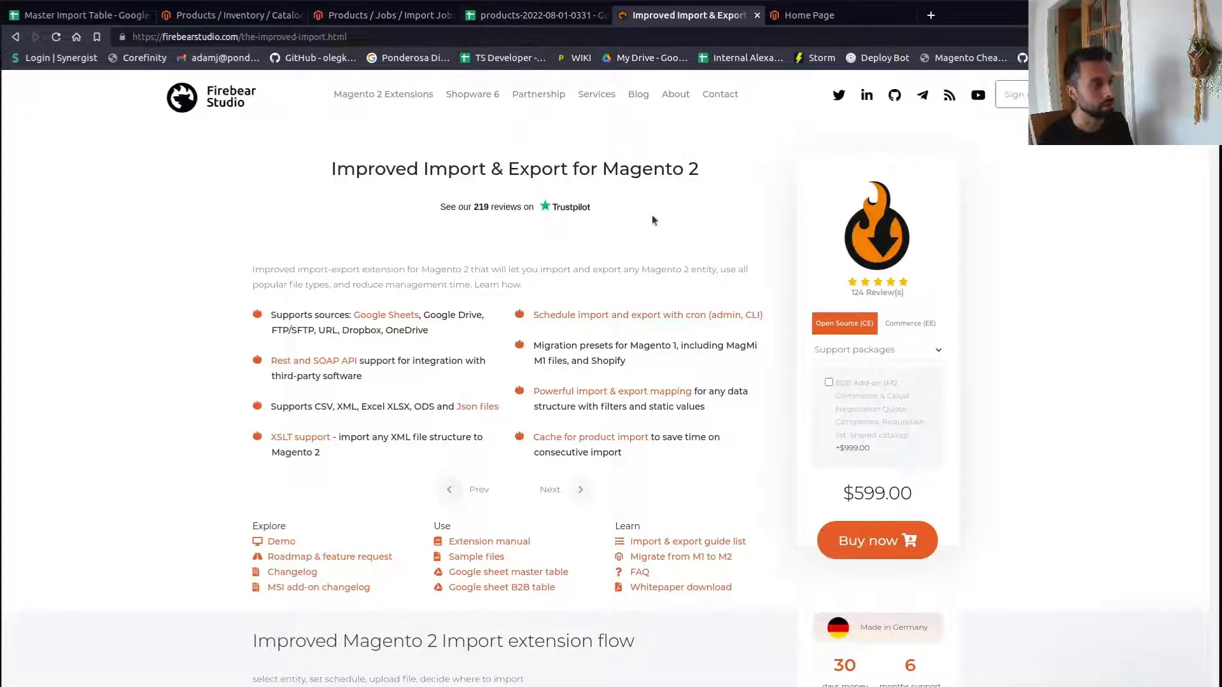
click(402, 18)
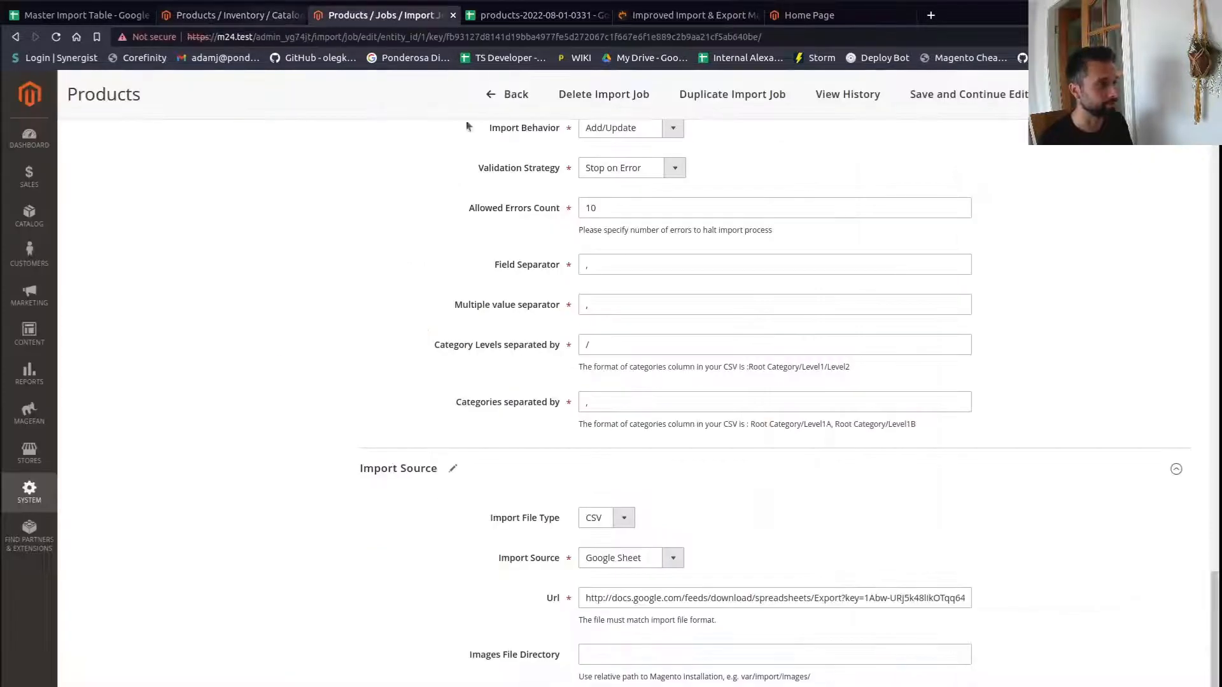
click(509, 18)
key(ctrl+l)
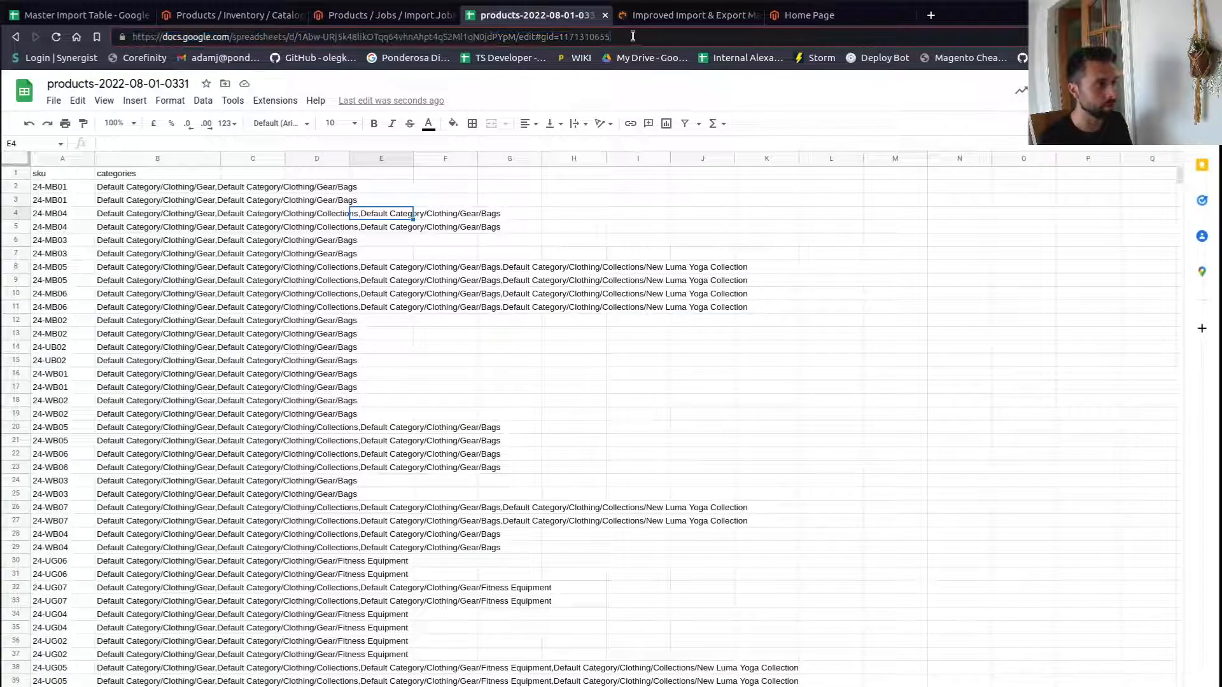
click(128, 686)
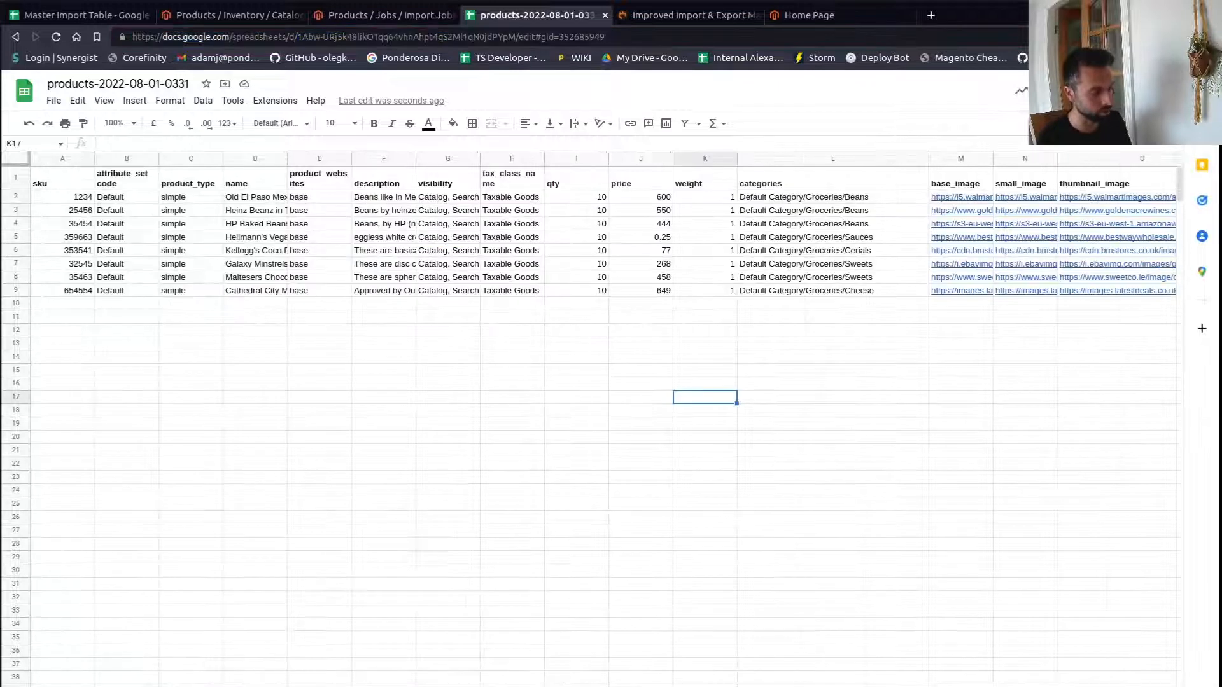
click(210, 686)
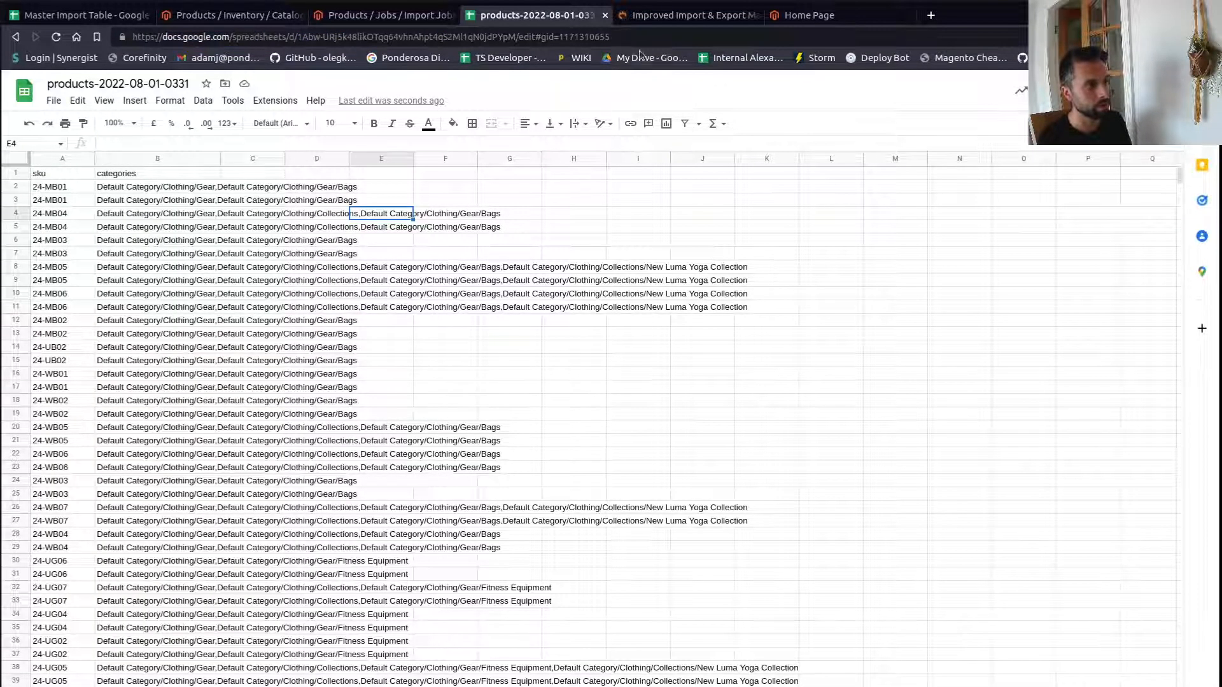
drag(621, 36, 102, 39)
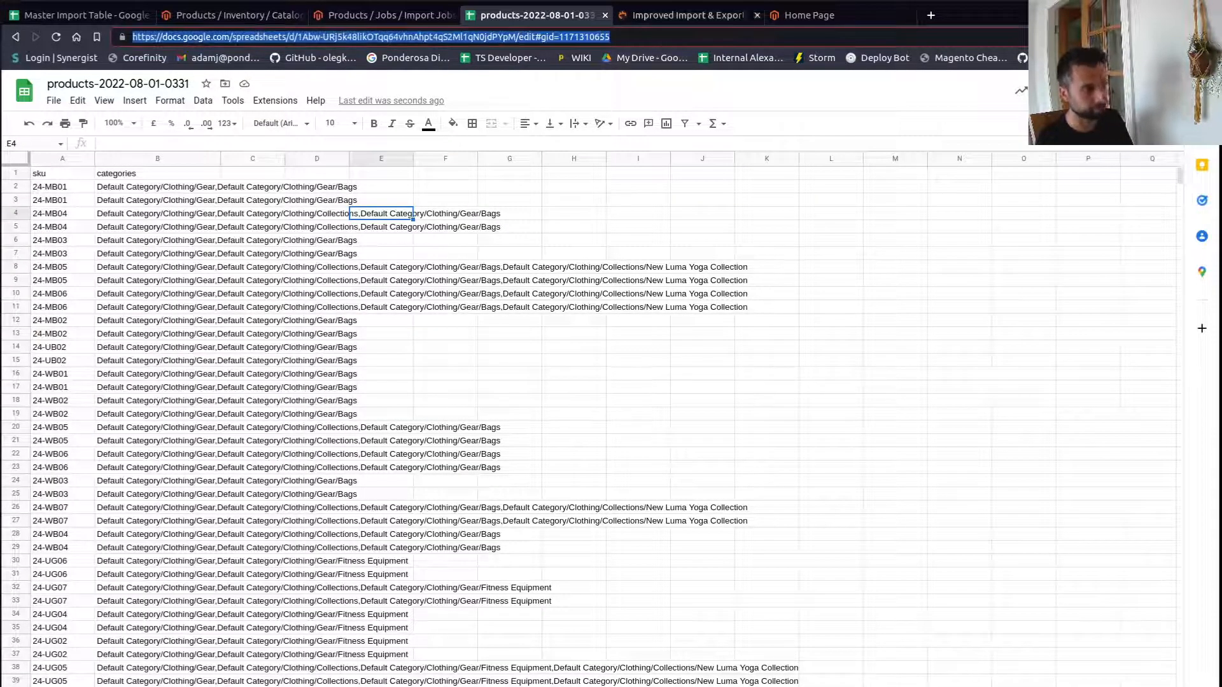
- Replace the import job's Google Sheet URL with the copied categories sheet address
click(428, 17)
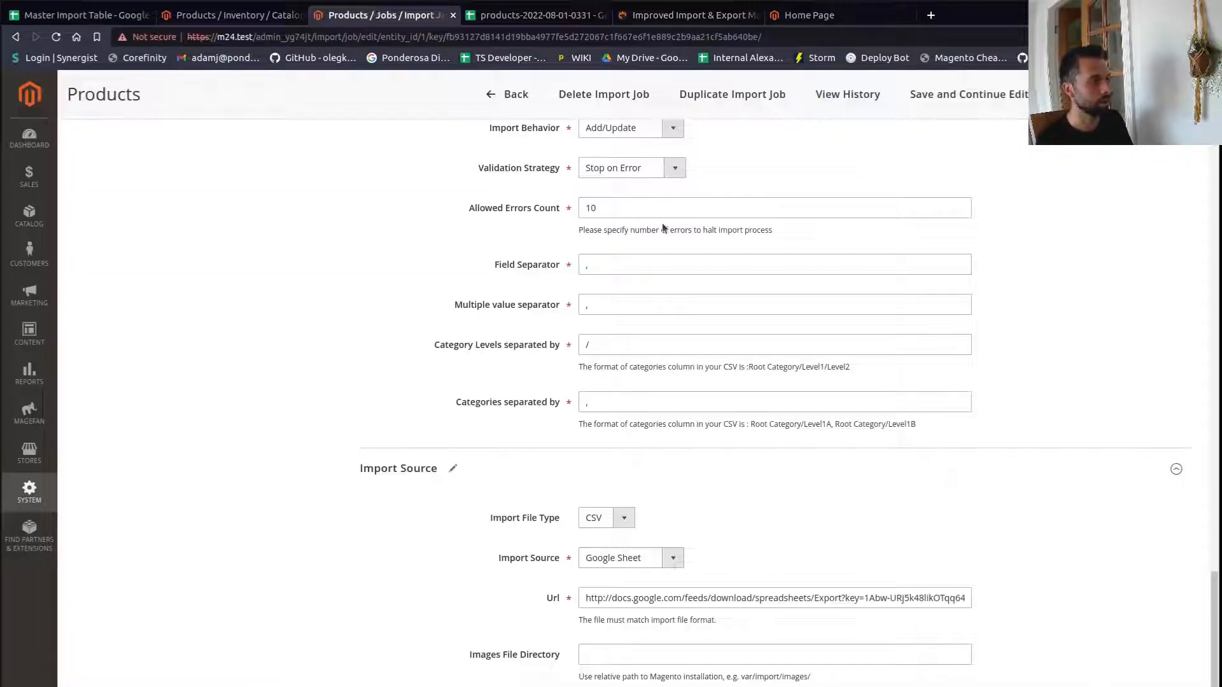
drag(583, 604, 1145, 615)
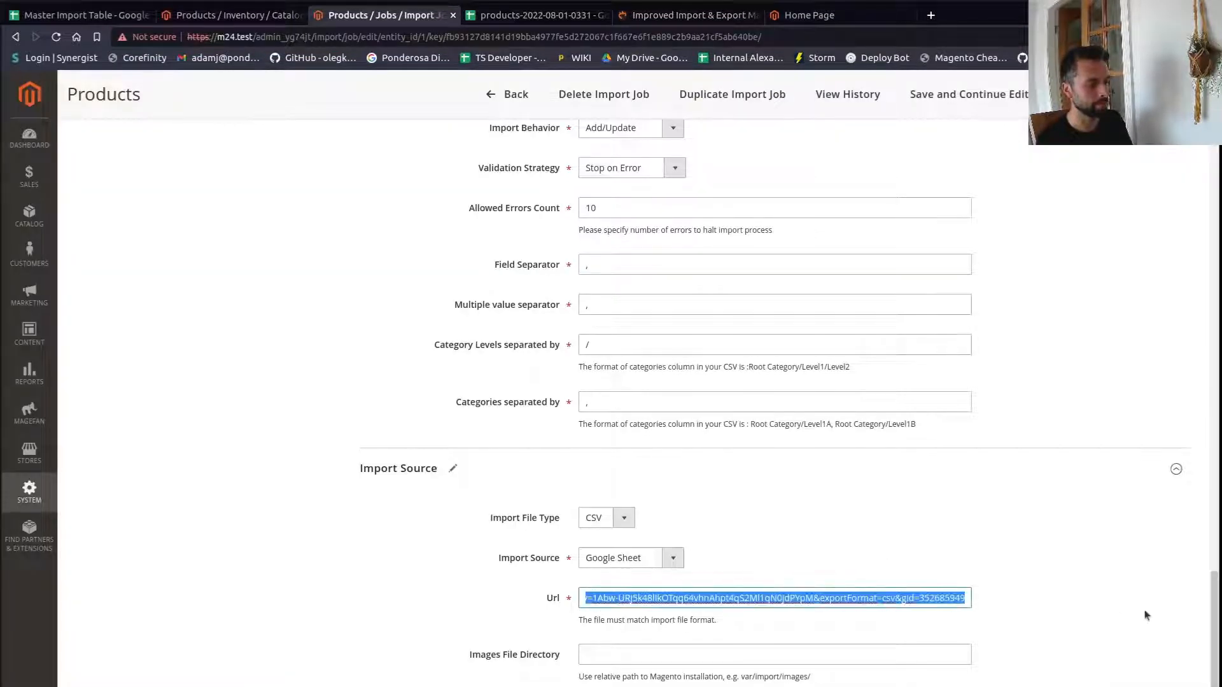
key(BackSpace)
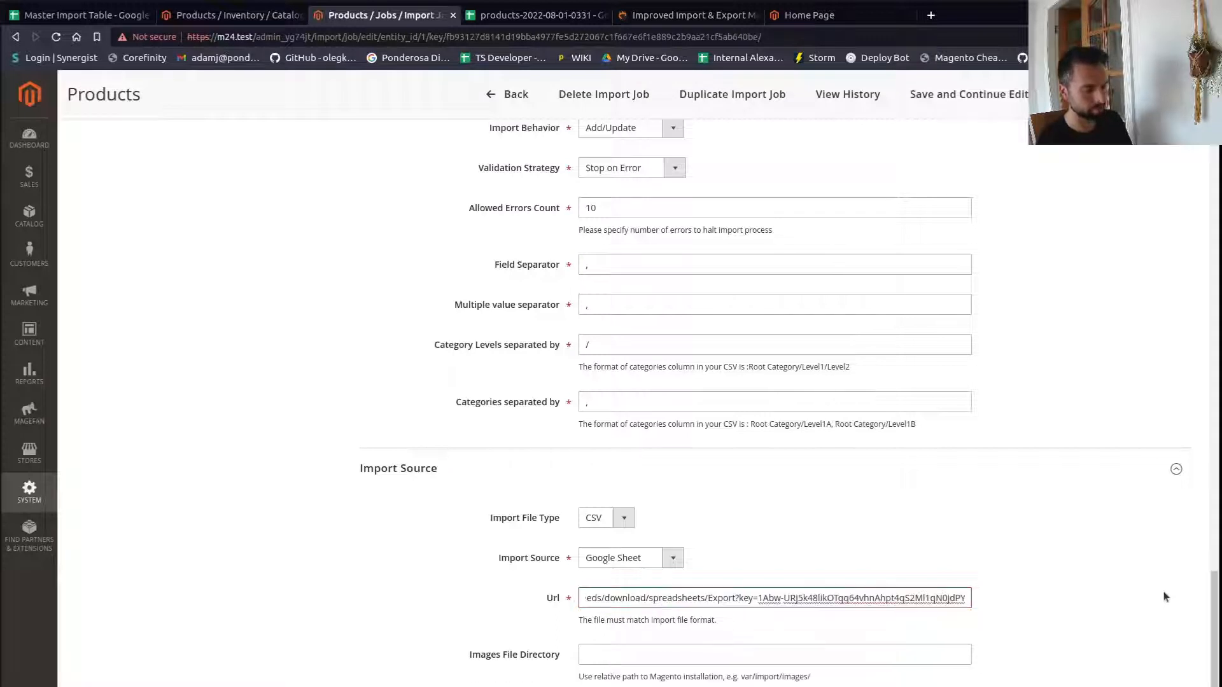
click(311, 617)
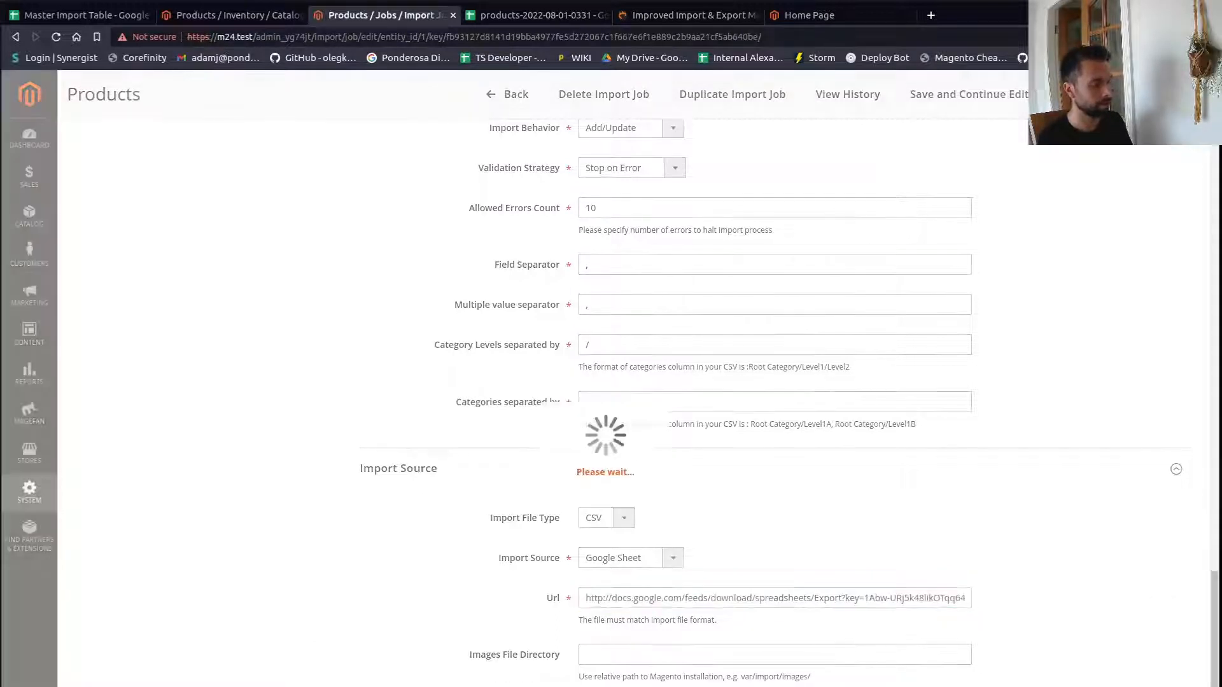
- Save the import job, run the import, and close the run console
scroll(311, 617, down, 3)
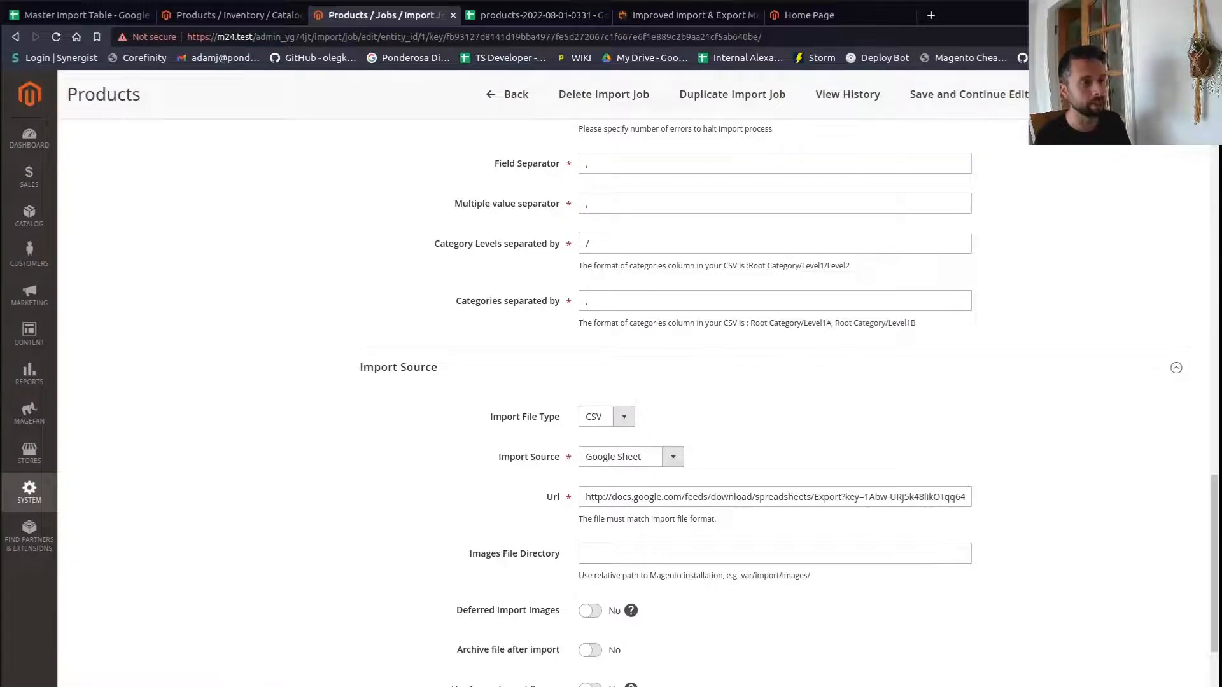
click(1139, 94)
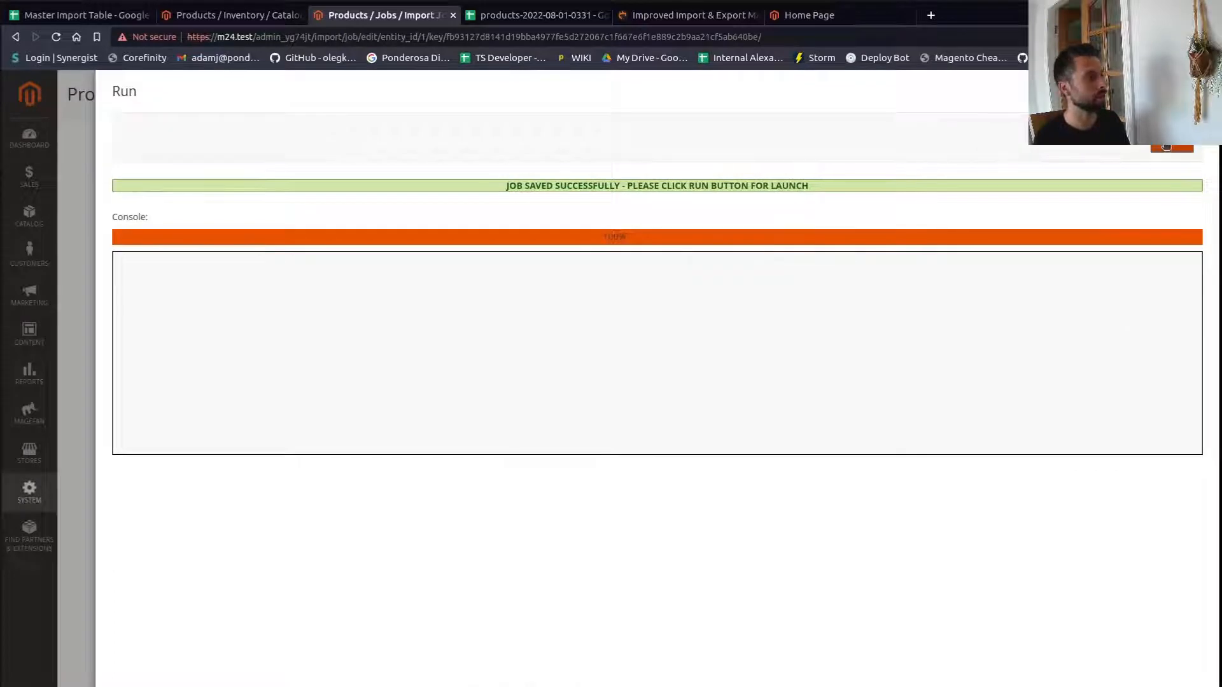
click(1166, 146)
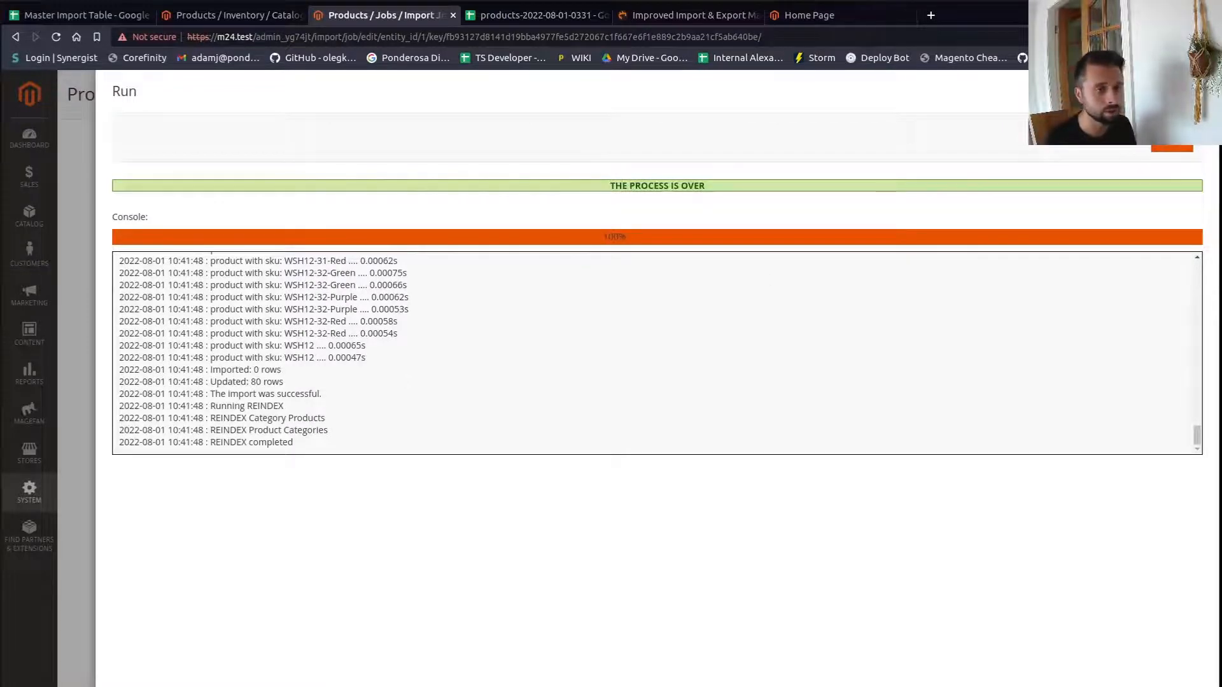
click(1194, 90)
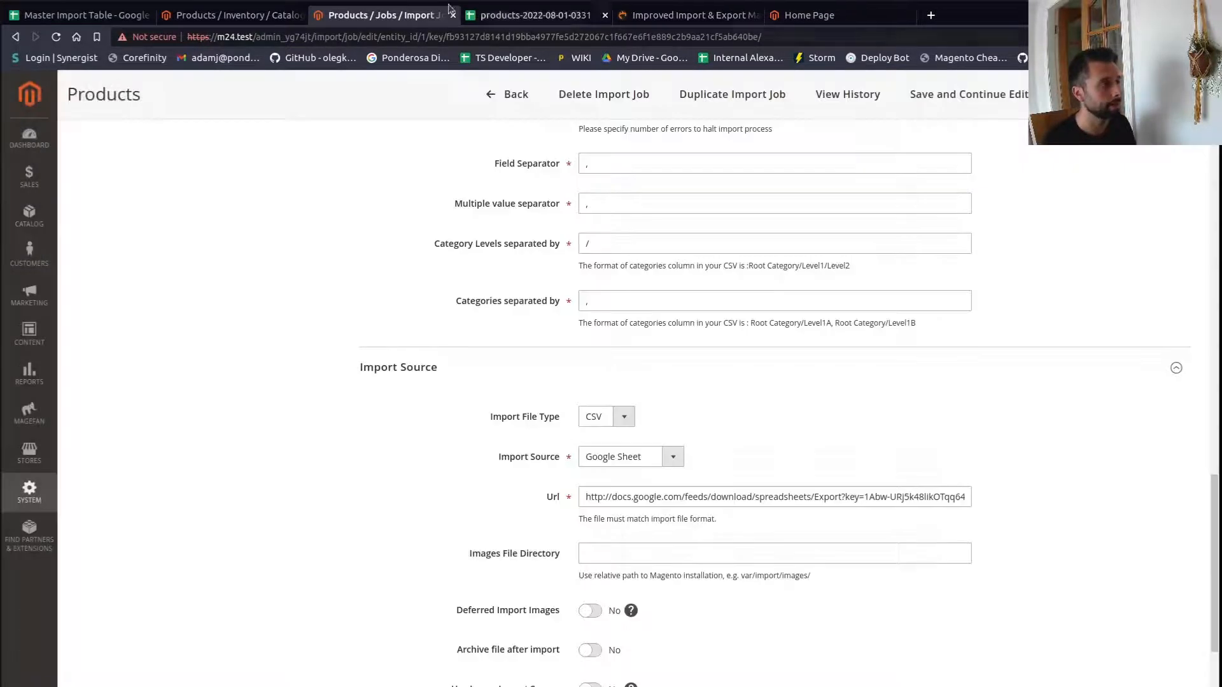
- Open the catalog categories and expand the Clothing and Gear branches of the category tree
click(240, 19)
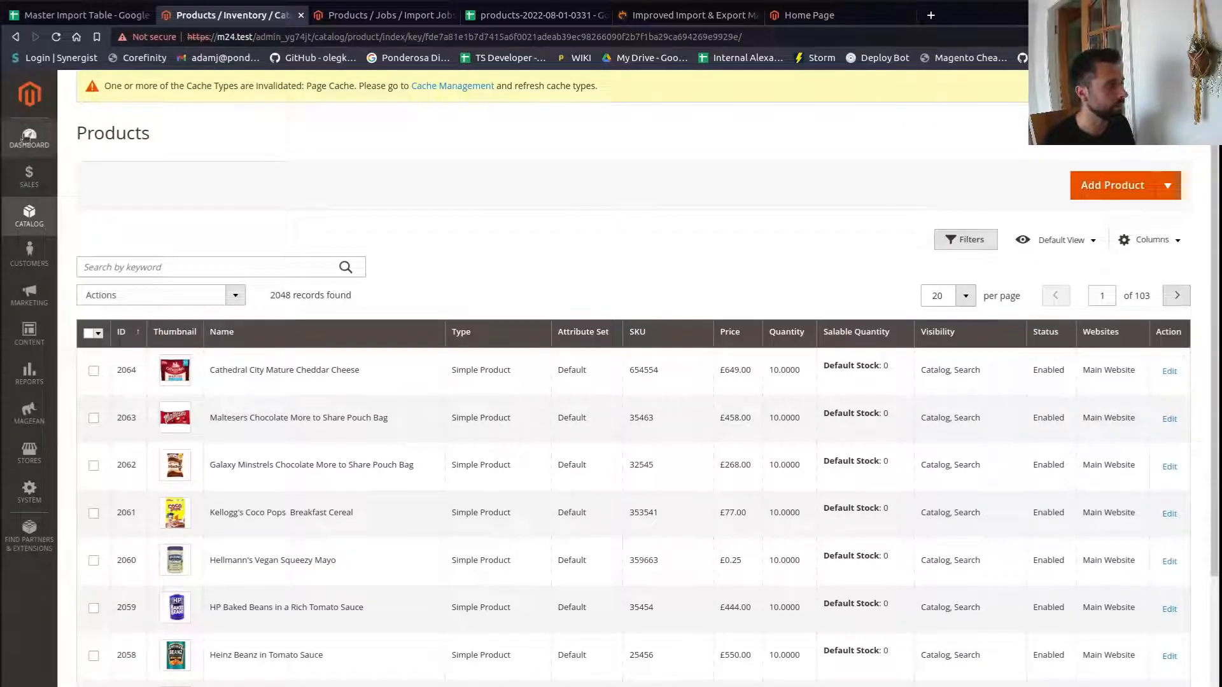
click(44, 209)
click(98, 170)
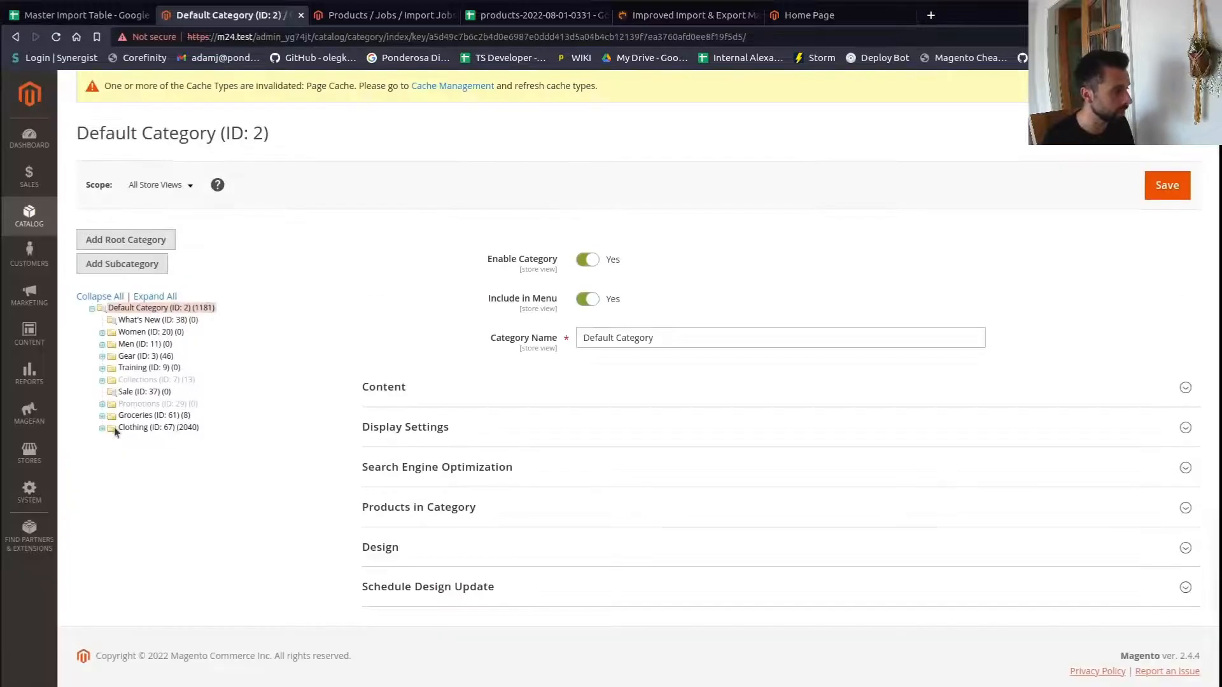
click(92, 308)
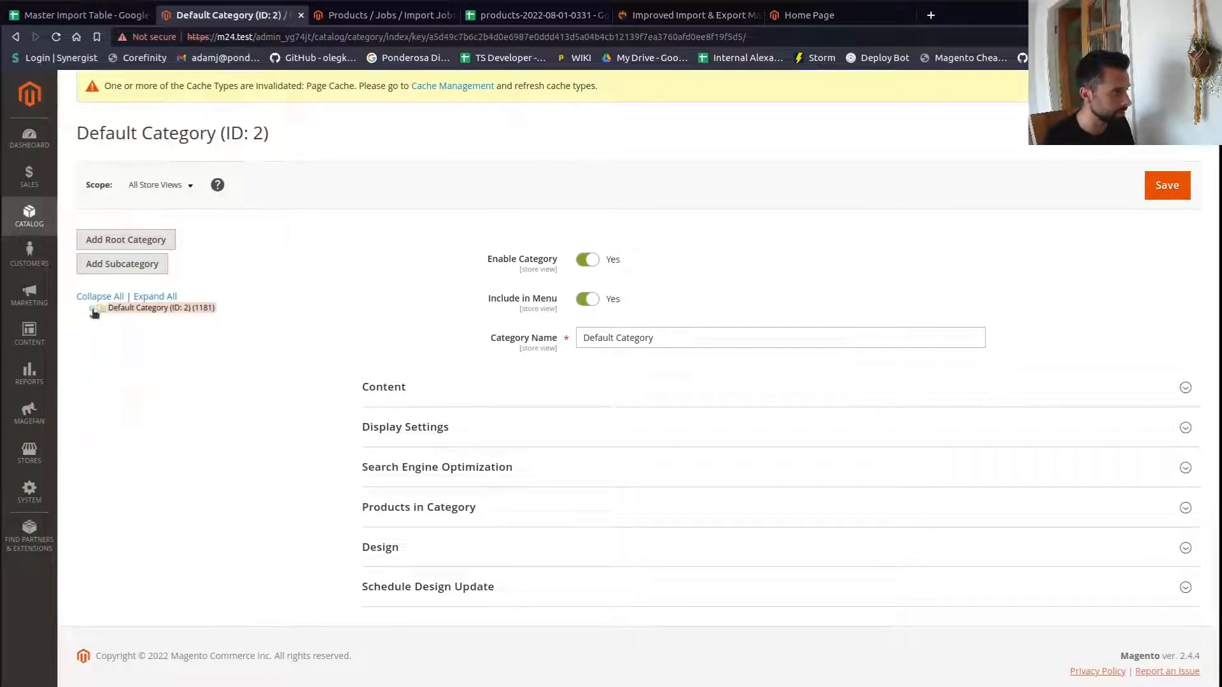
click(93, 309)
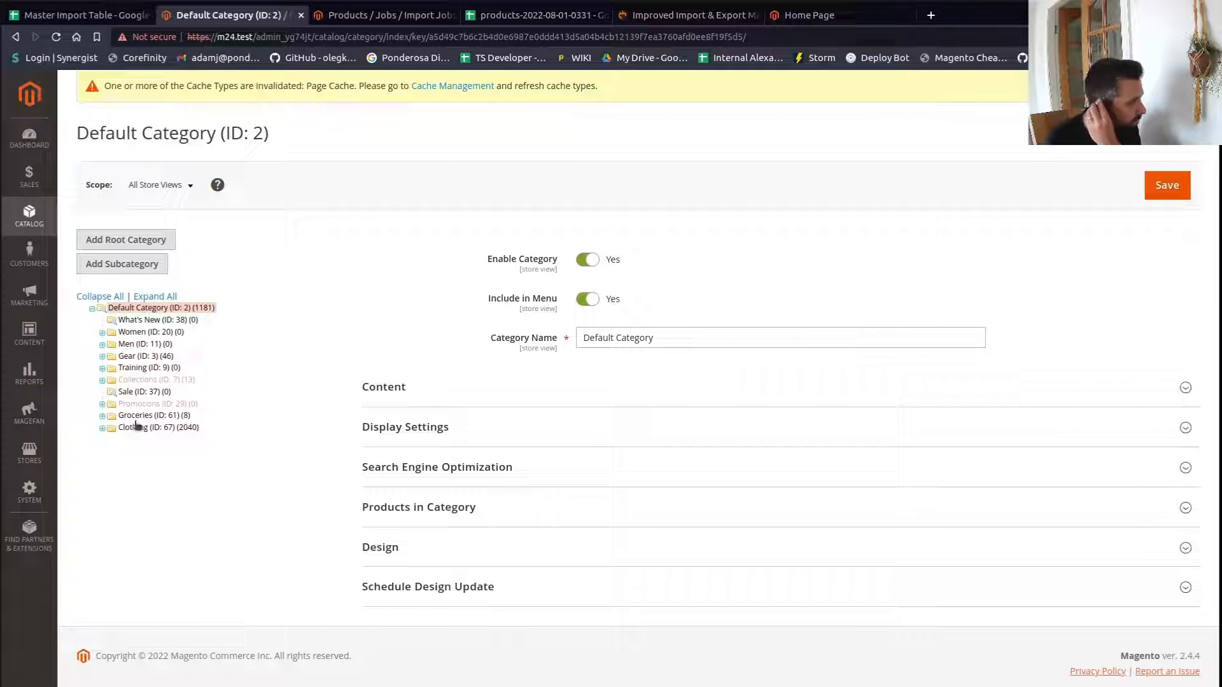
click(101, 430)
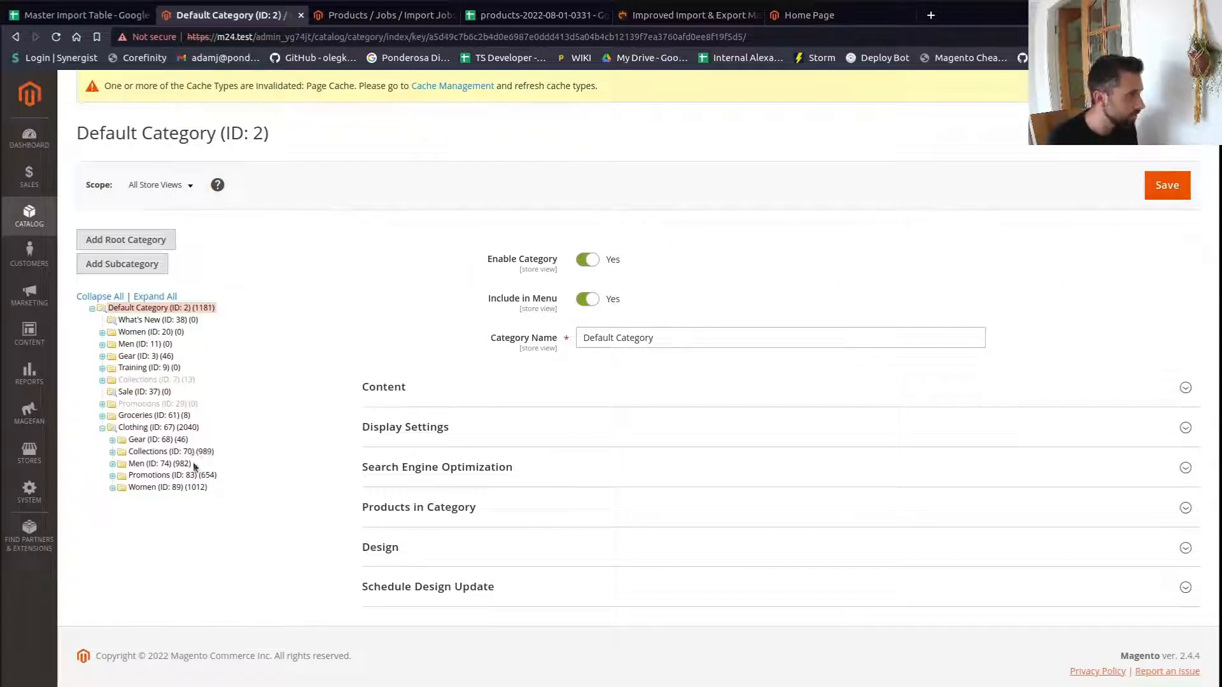
click(113, 441)
click(112, 440)
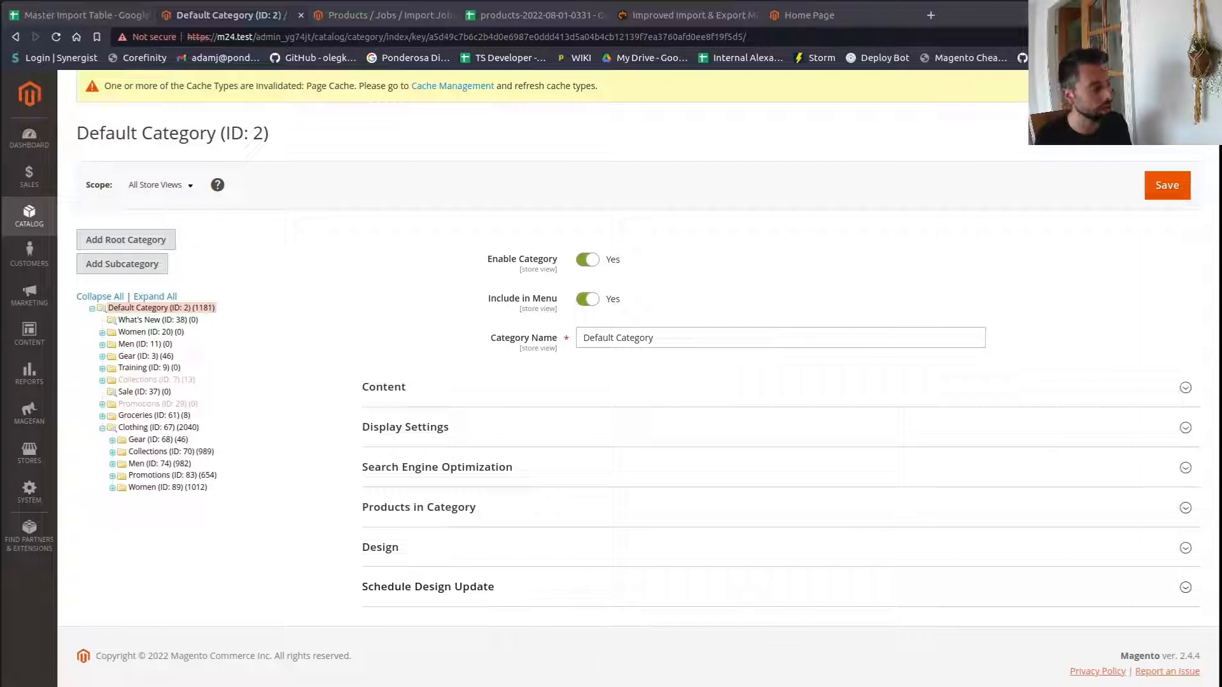
- Reload the storefront, open the Clothing > Gear > Bags category page, and return to the category admin
click(527, 15)
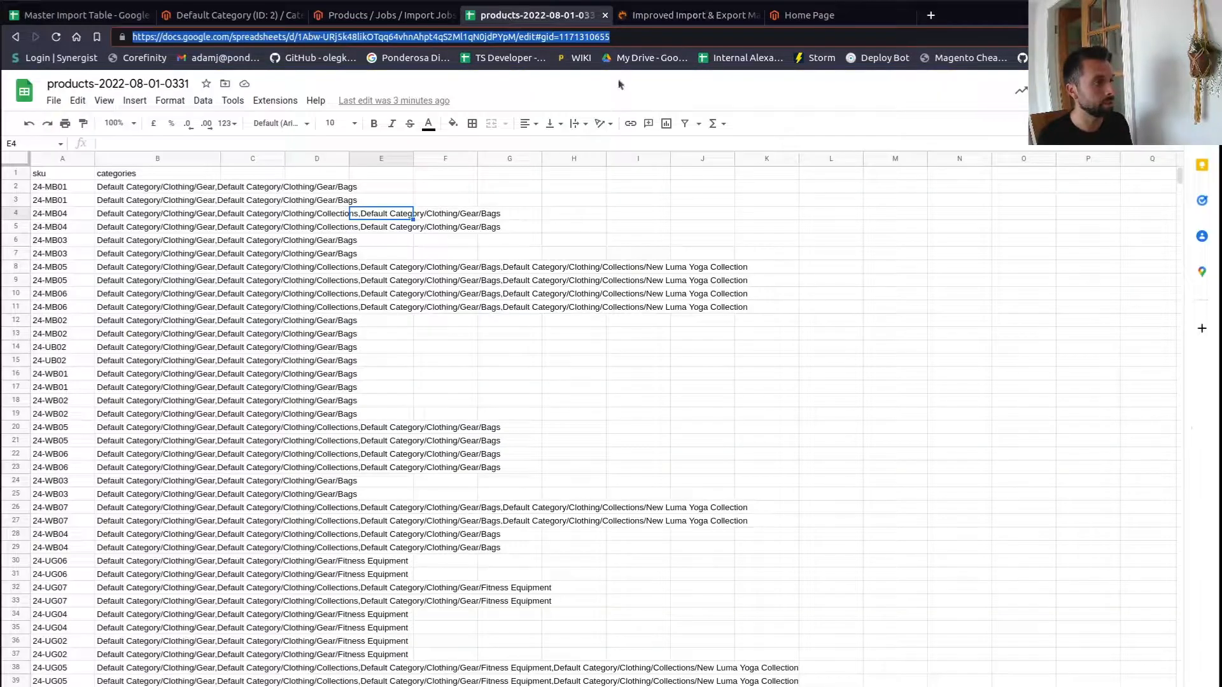
click(821, 14)
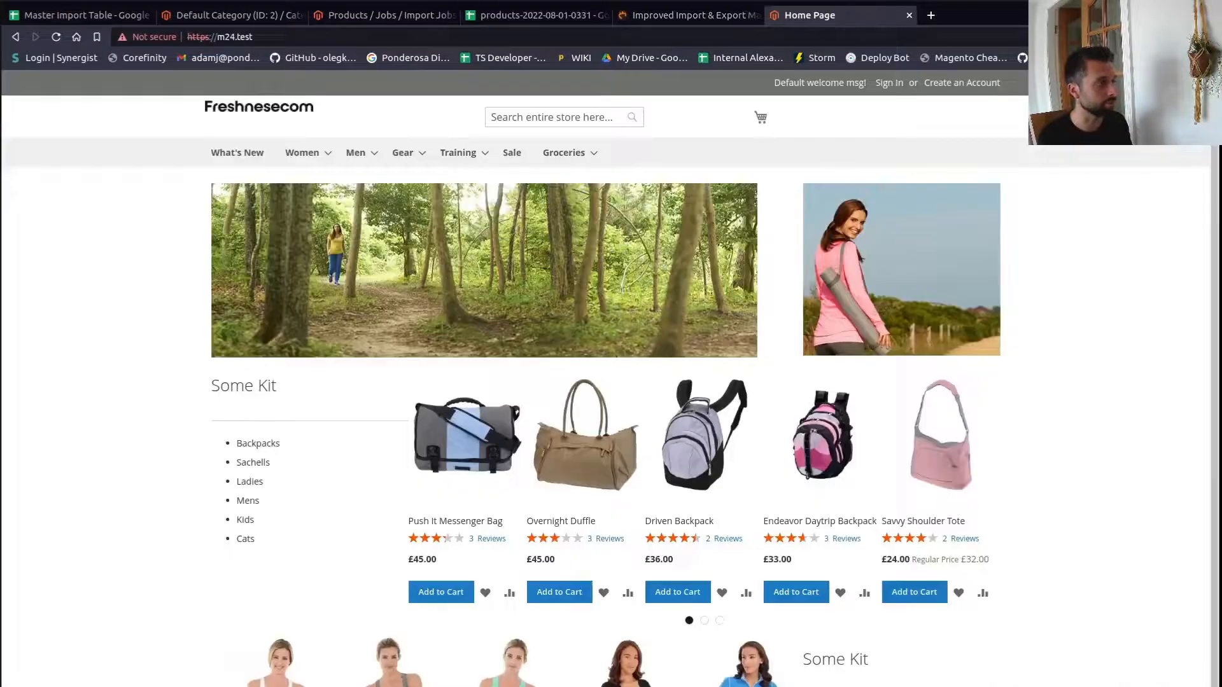
click(55, 37)
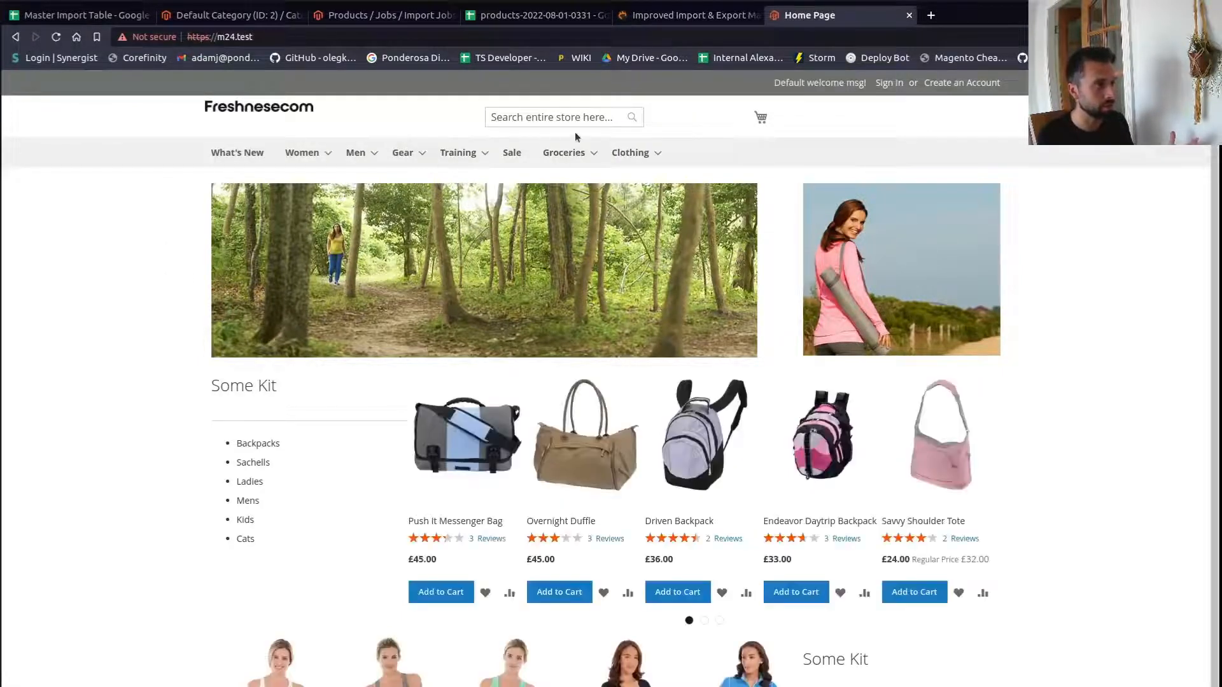
mouse_move(646, 162)
click(782, 182)
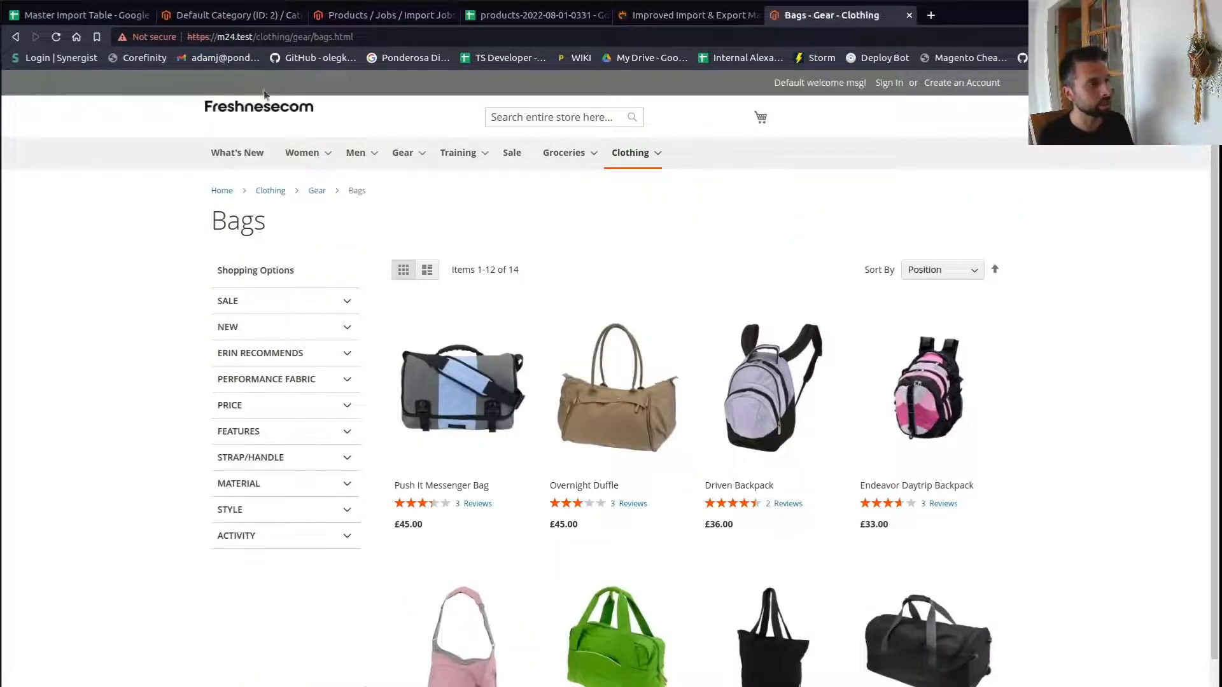
click(364, 18)
click(250, 17)
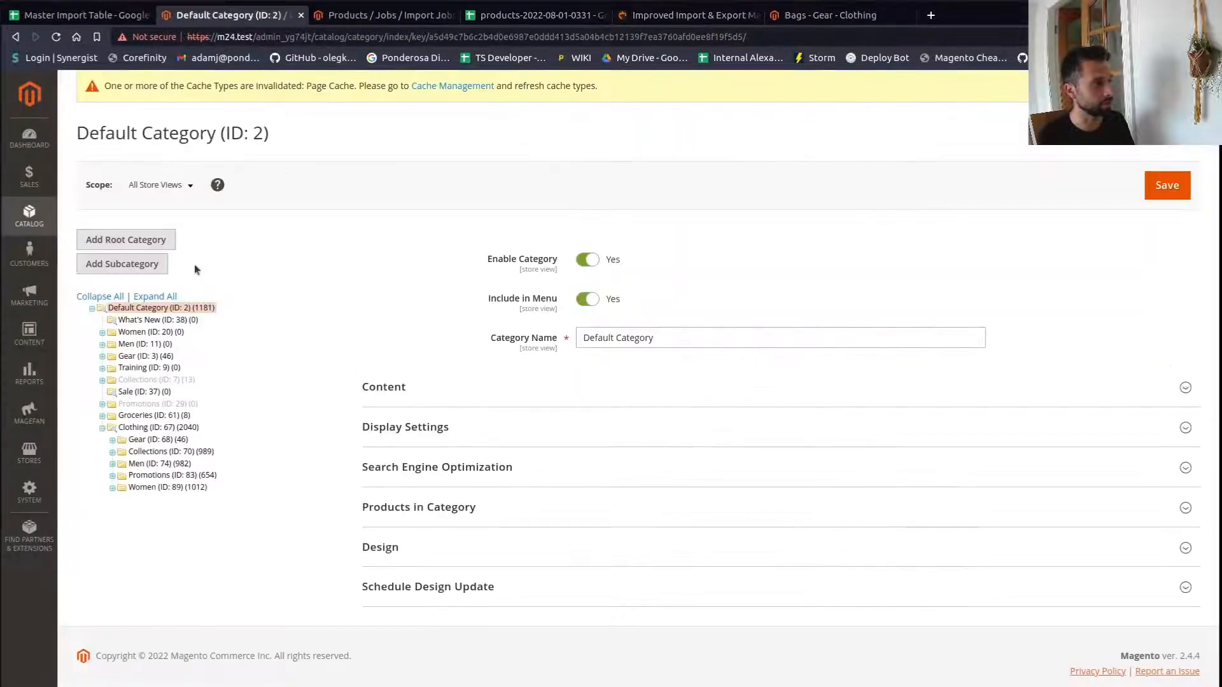
- Delete the Women category from the category tree
click(151, 332)
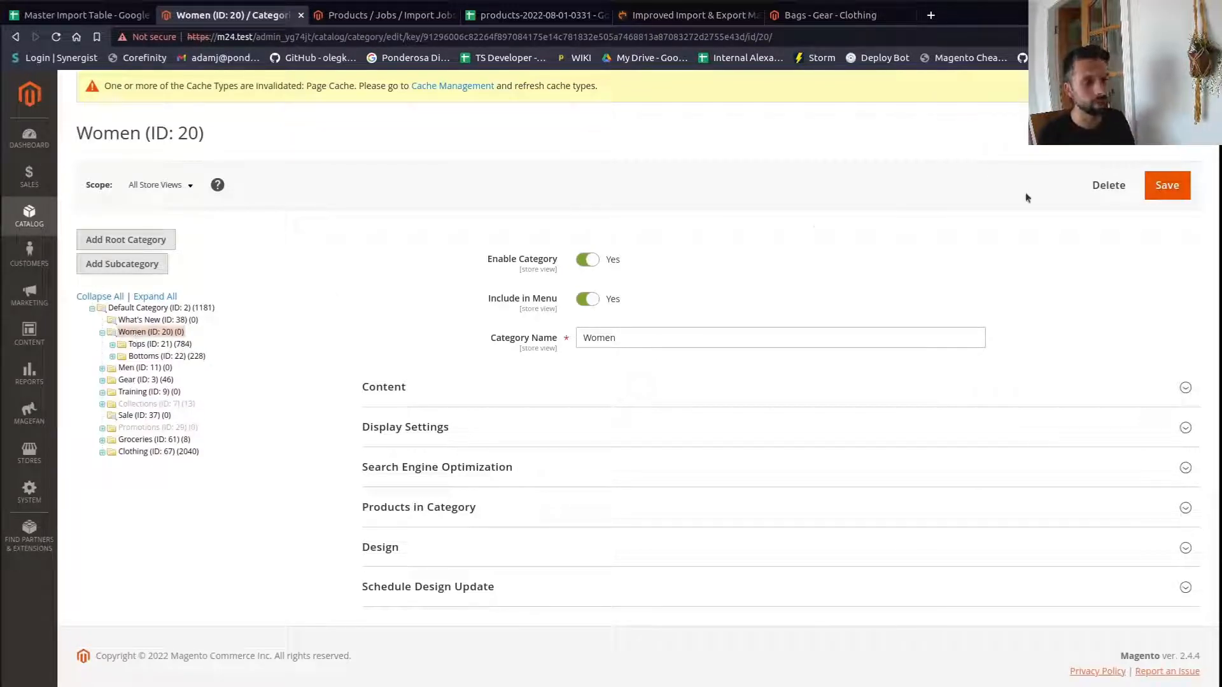
click(1108, 184)
click(730, 171)
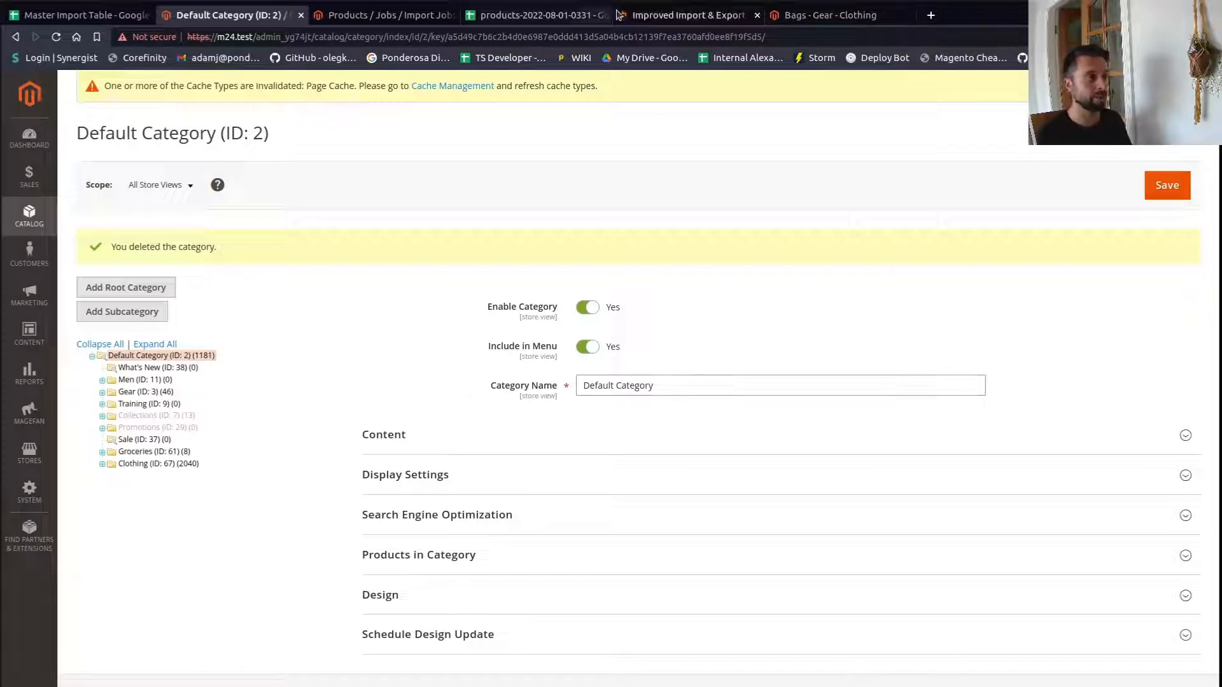
- Examine the stock-related attribute columns and their notes in the Master Import Table spreadsheet
click(684, 14)
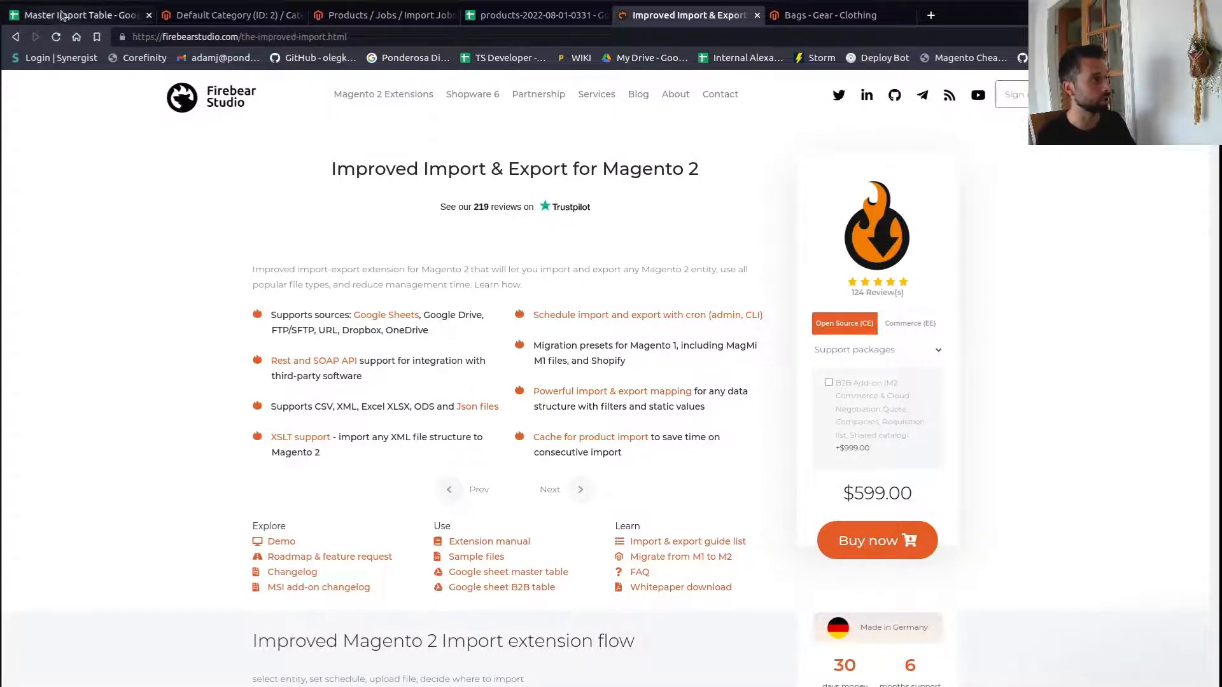
click(82, 15)
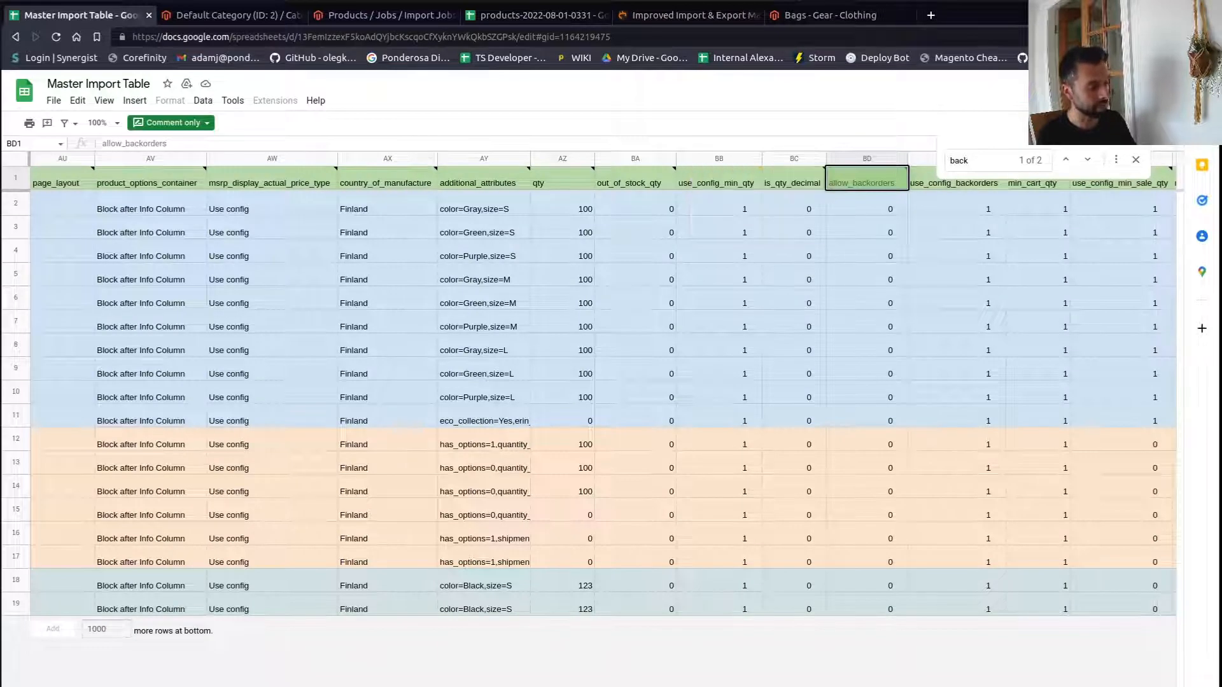
click(359, 322)
mouse_move(379, 179)
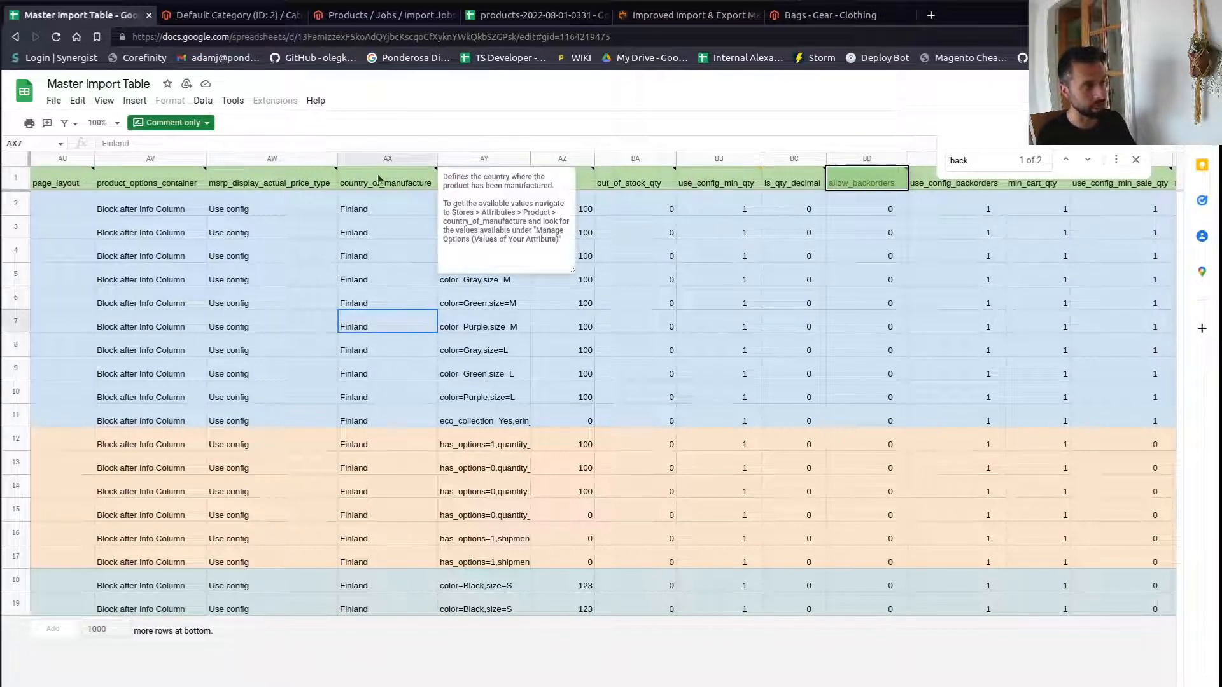
click(644, 185)
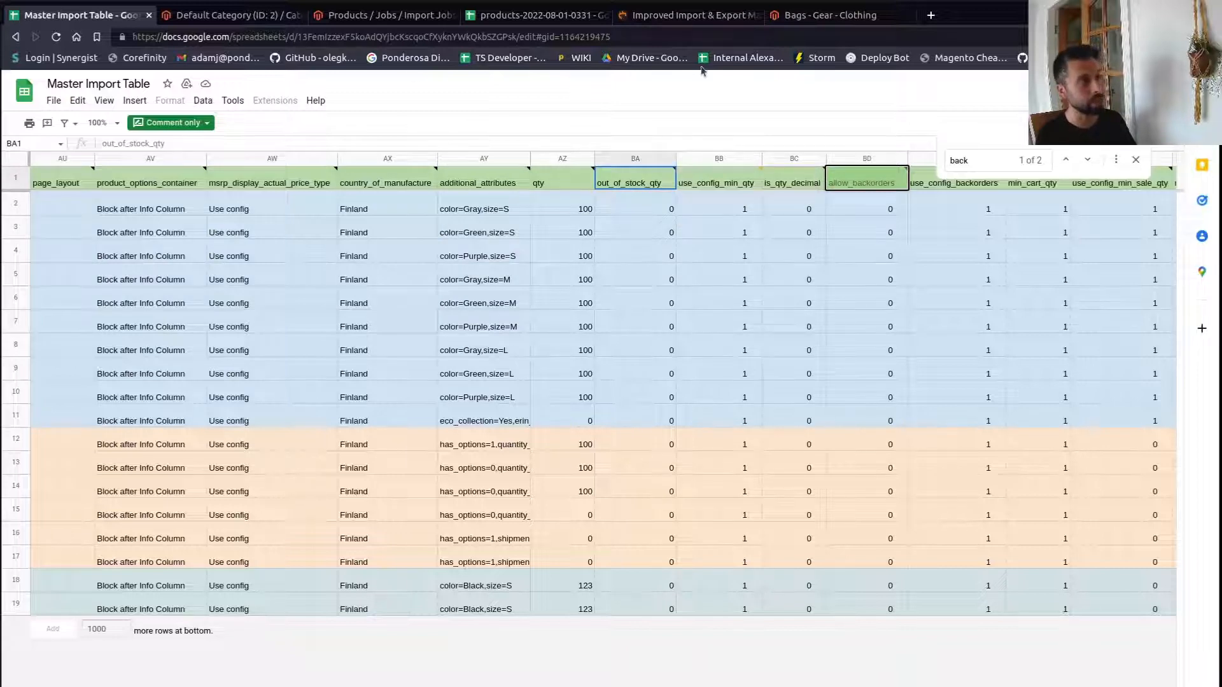
click(631, 36)
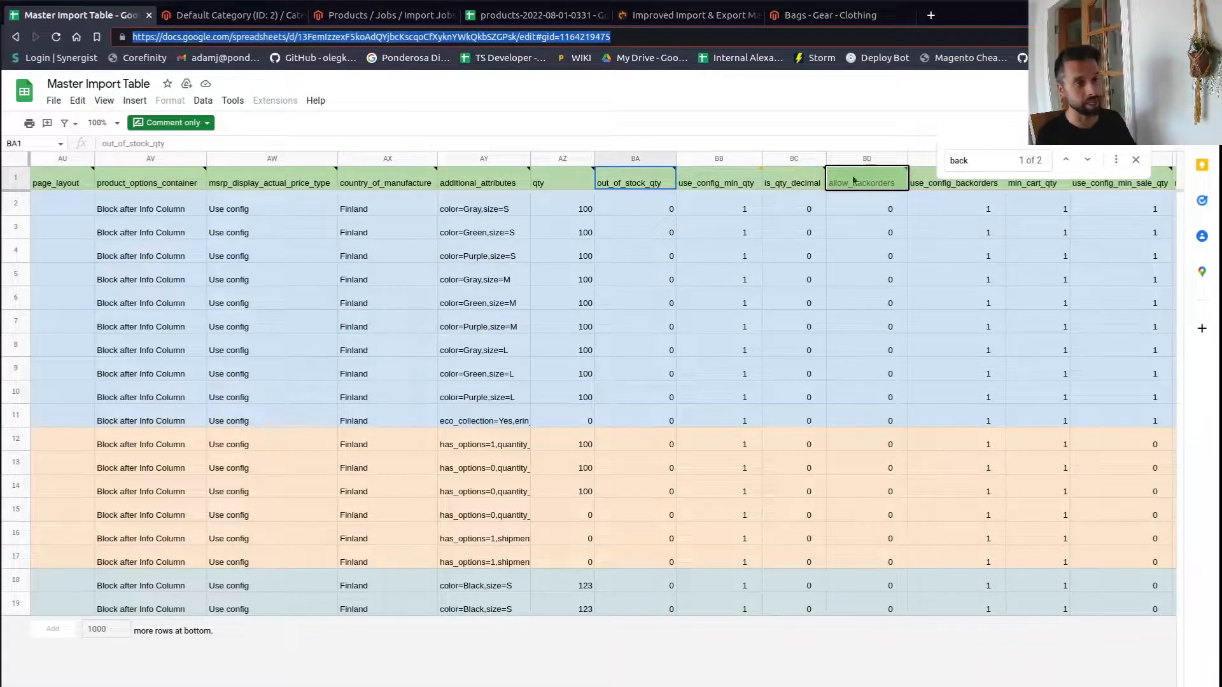
click(1135, 160)
click(757, 183)
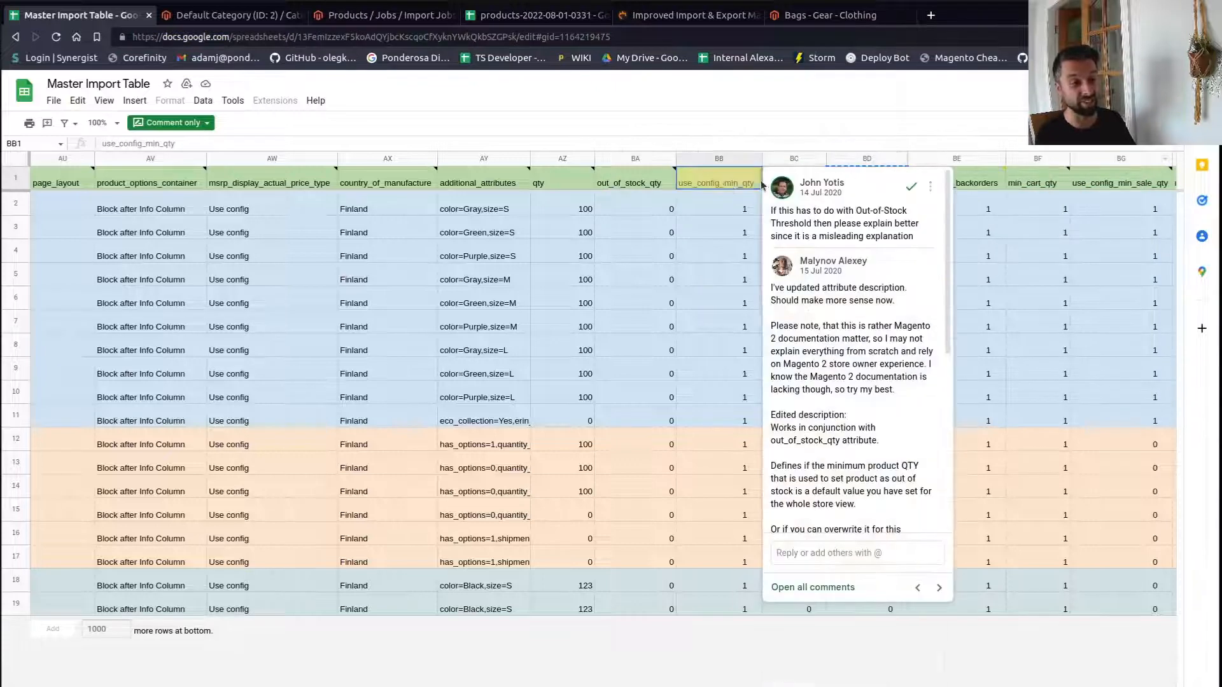
click(597, 256)
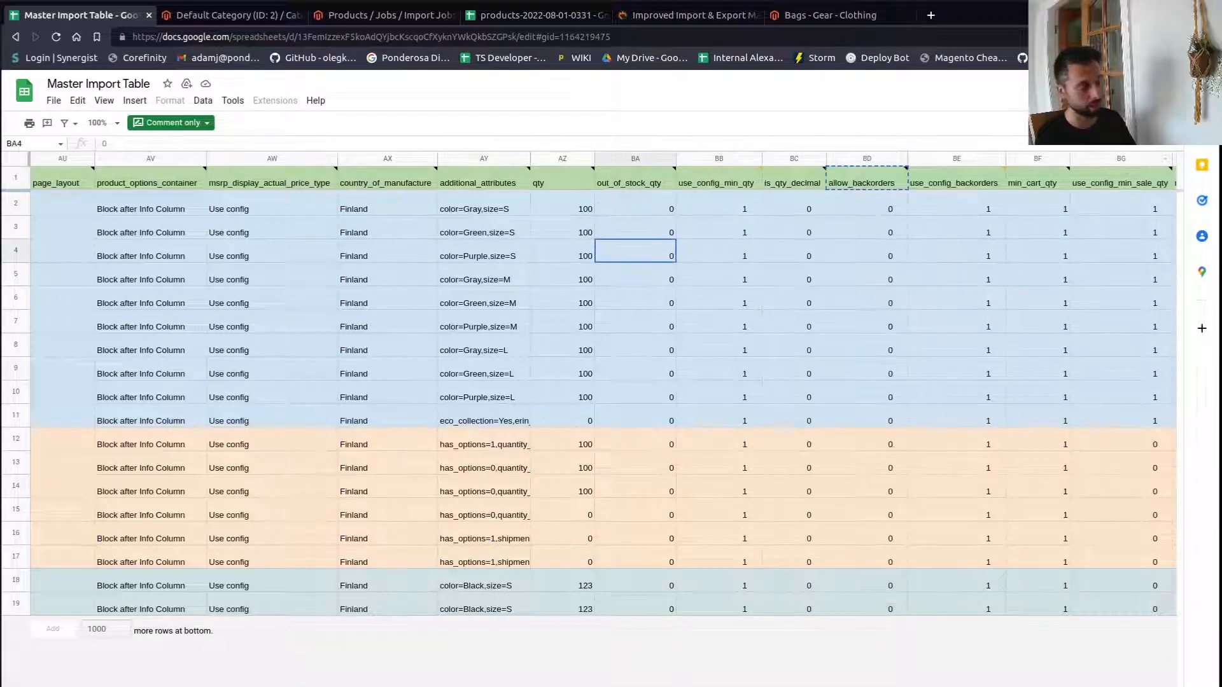
- Browse through the other sheets of the Master Import Table, then return to the Improved Import & Export product page
key(ctrl+shift+Page_Down)
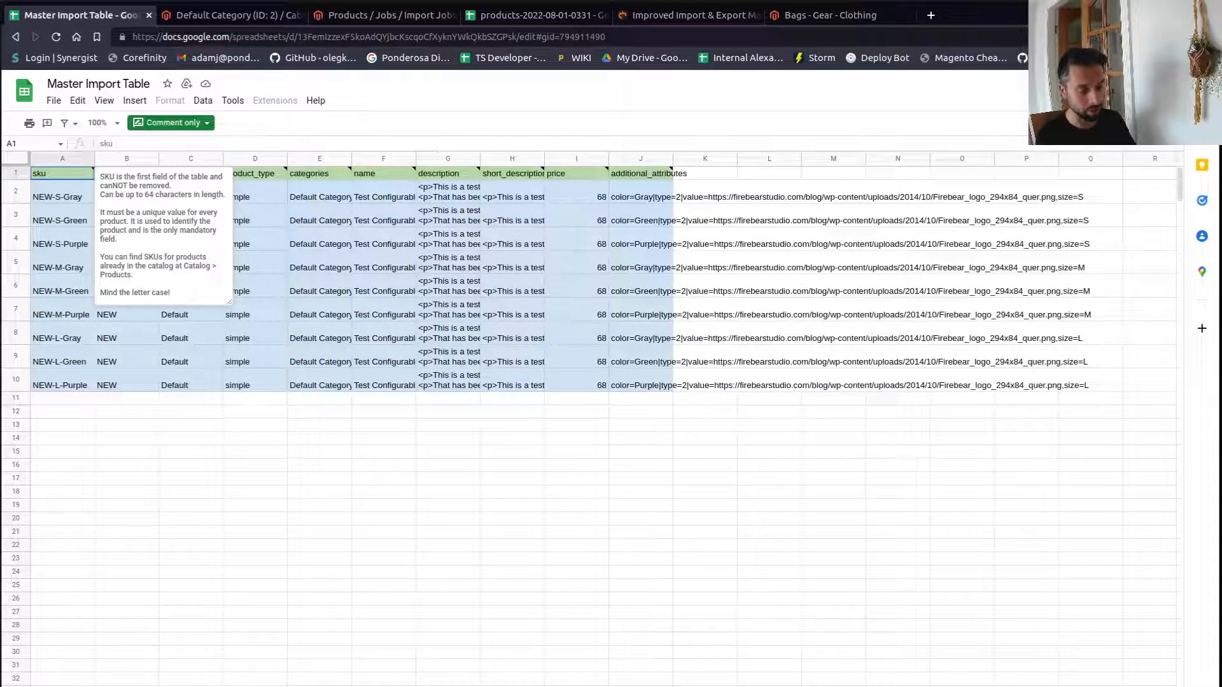
key(ctrl+shift+Page_Down)
key(ctrl+shift+Page_Down)
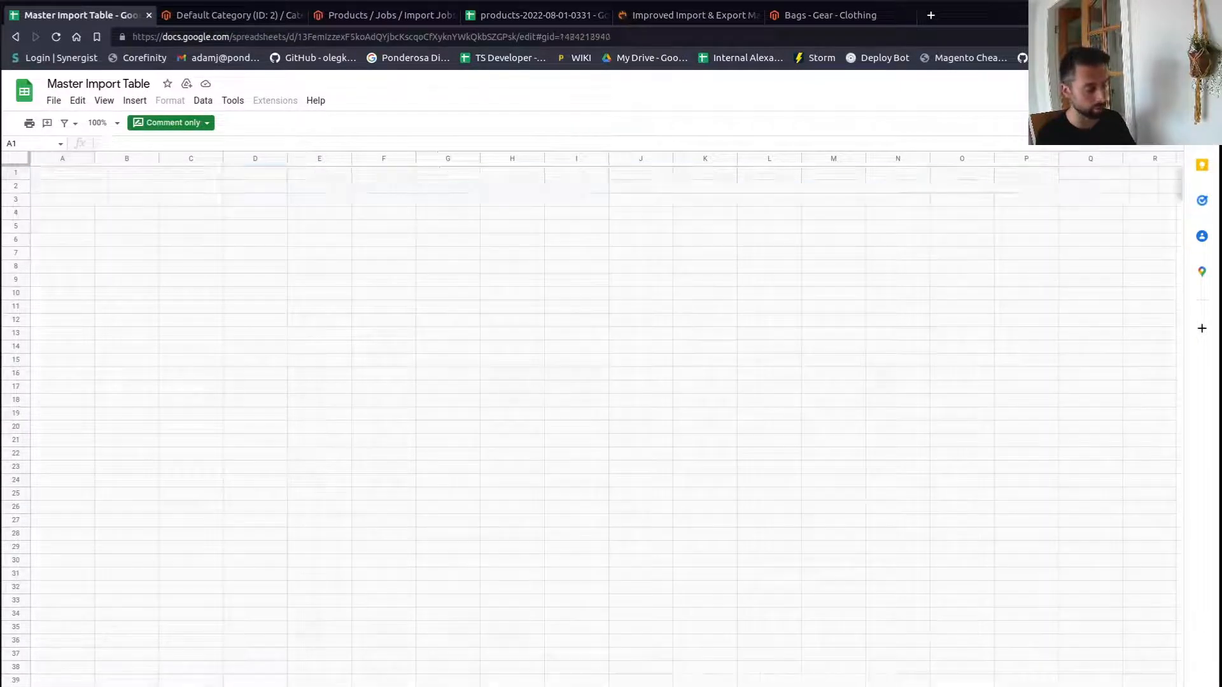
key(ctrl+shift+Page_Down)
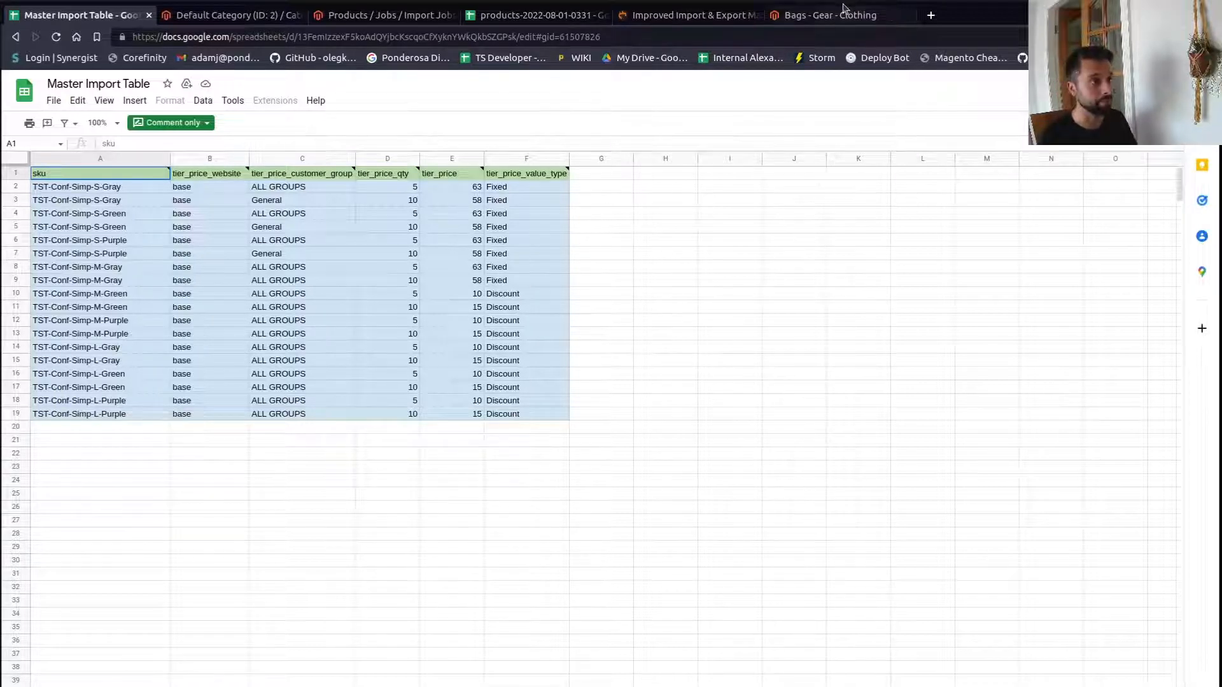
click(698, 18)
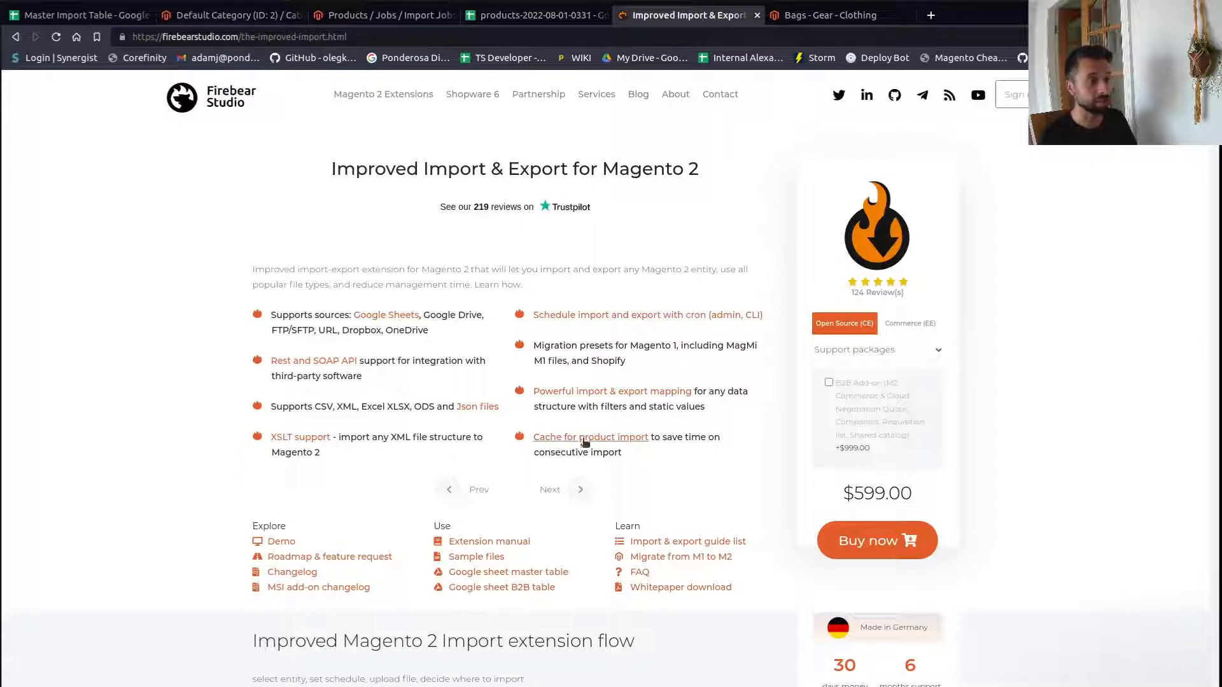